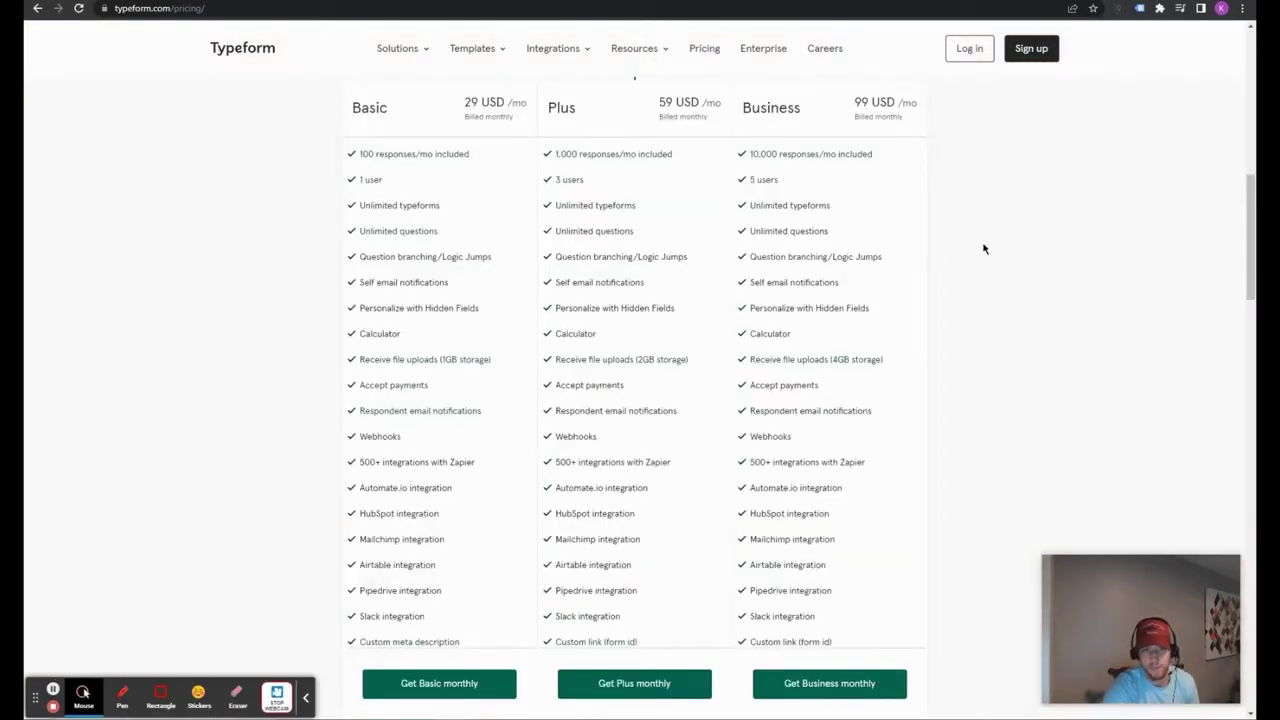
Step: Highlight the Basic plan's monthly price, then return to the My typeform test editor
{"action": "left_click_drag", "start_coordinate": [350, 100], "coordinate": [440, 118]}
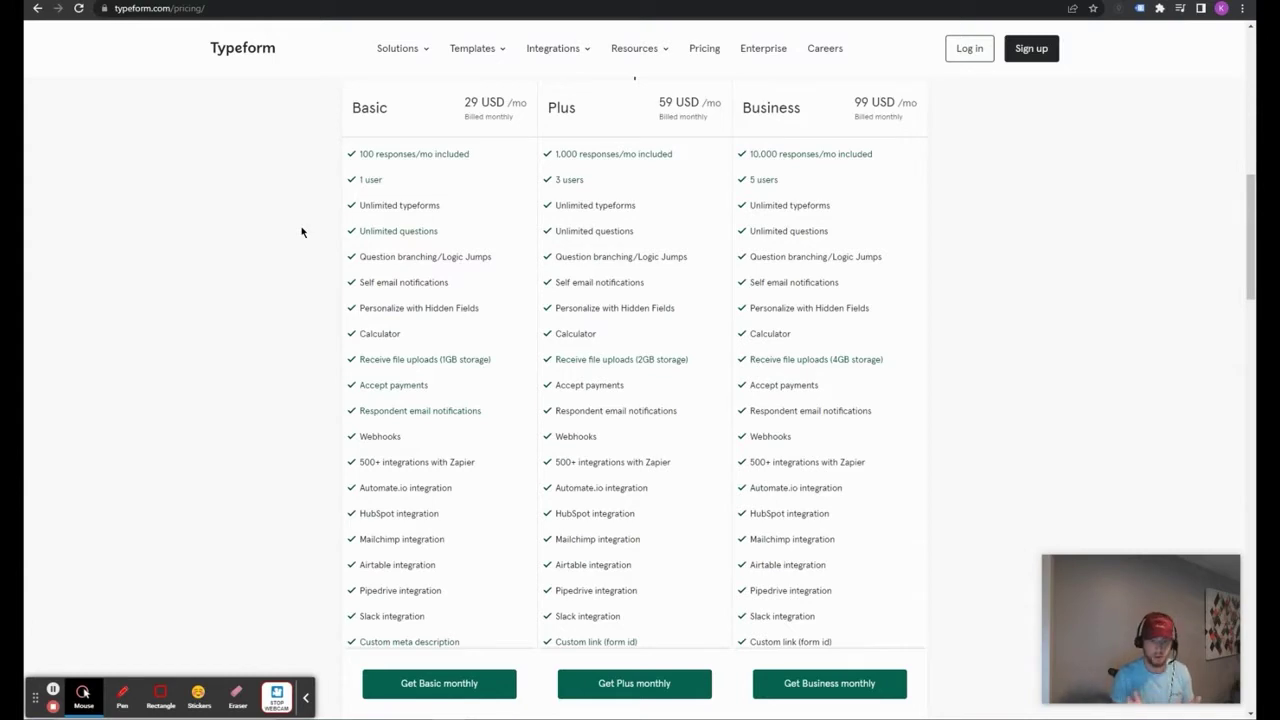
{"action": "key", "text": "alt+Tab"}
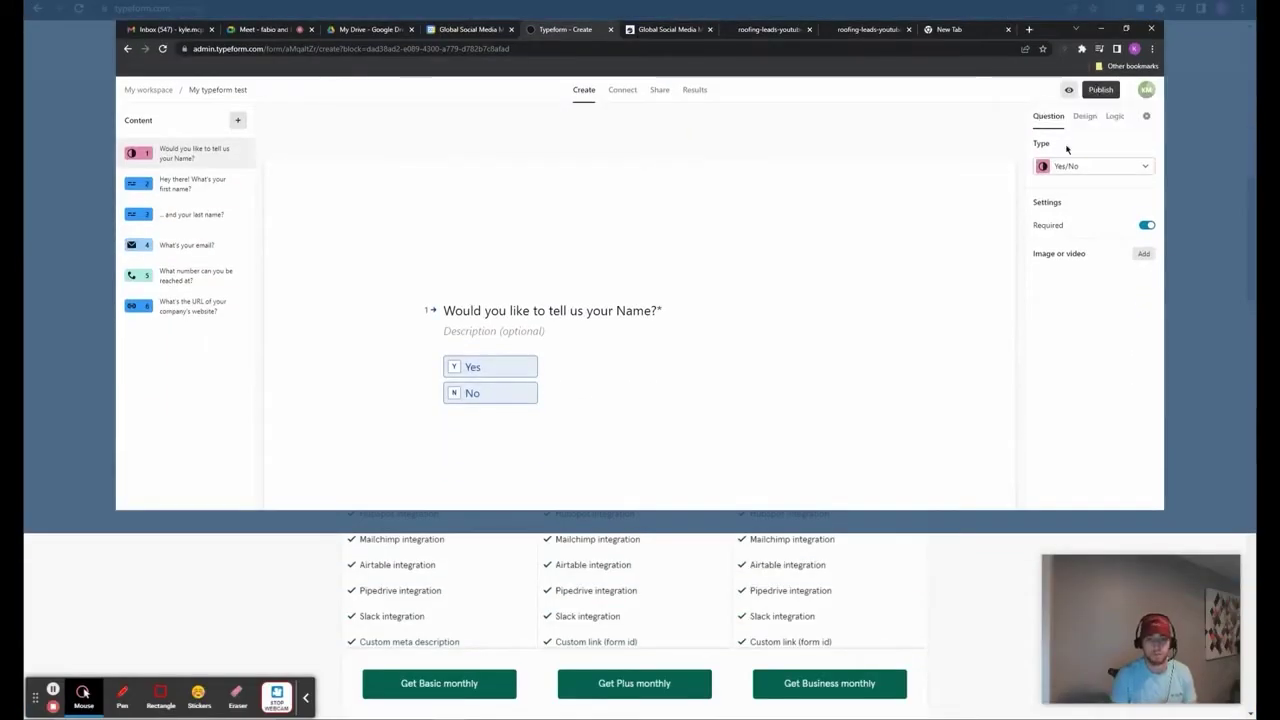
Step: View the form's Logic map showing the whole question flow
{"action": "left_click", "coordinate": [1113, 120]}
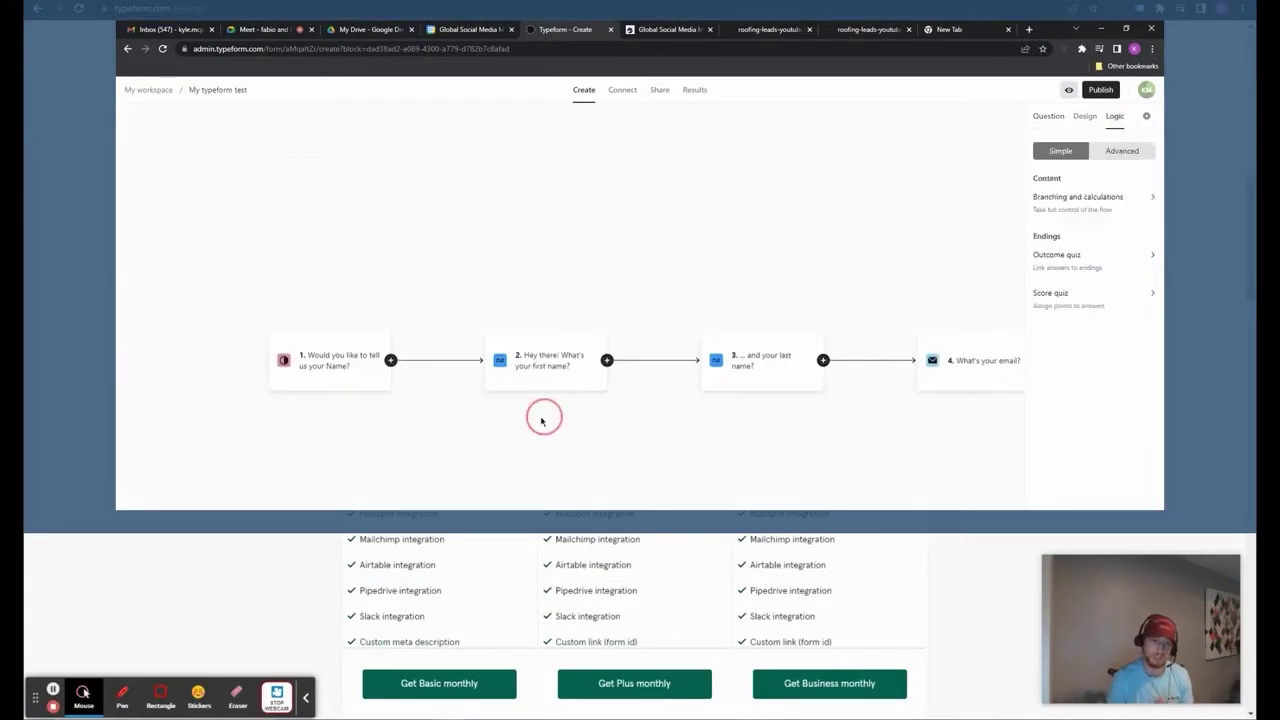
{"action": "left_click", "coordinate": [594, 477]}
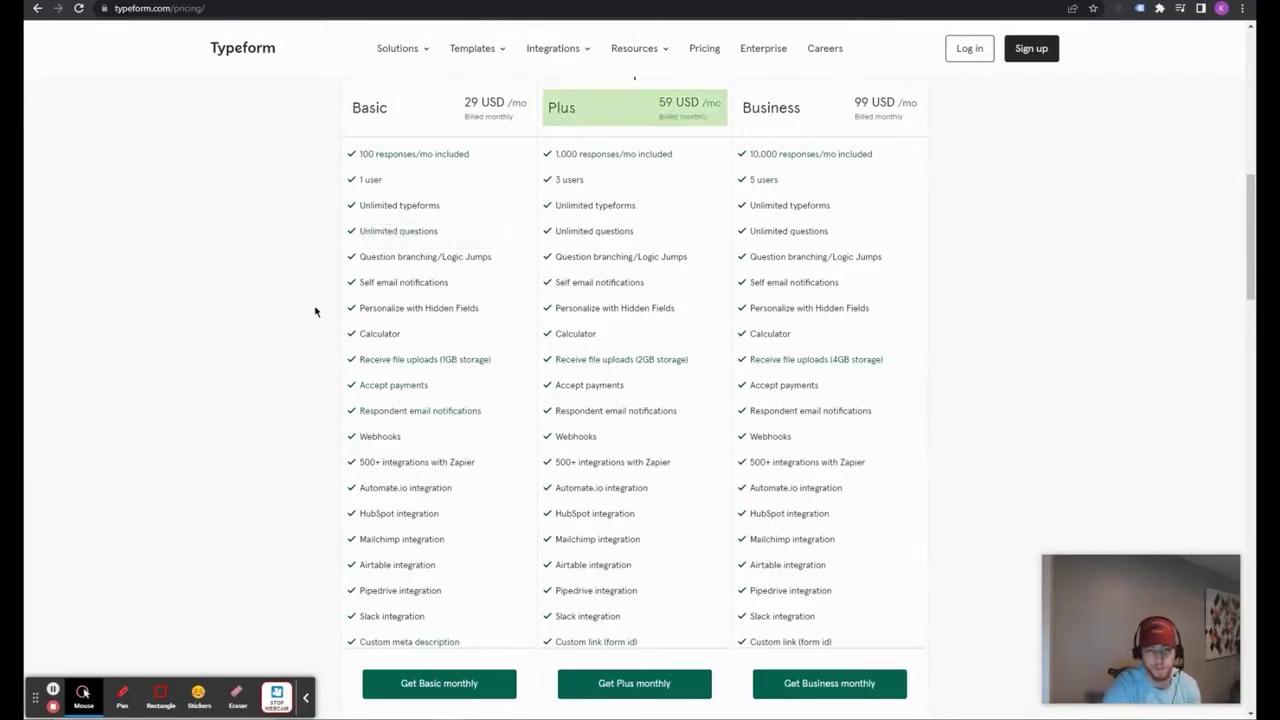
{"action": "scroll", "coordinate": [314, 312], "scroll_direction": "down", "scroll_amount": 1}
{"action": "scroll", "coordinate": [297, 290], "scroll_direction": "down", "scroll_amount": 2}
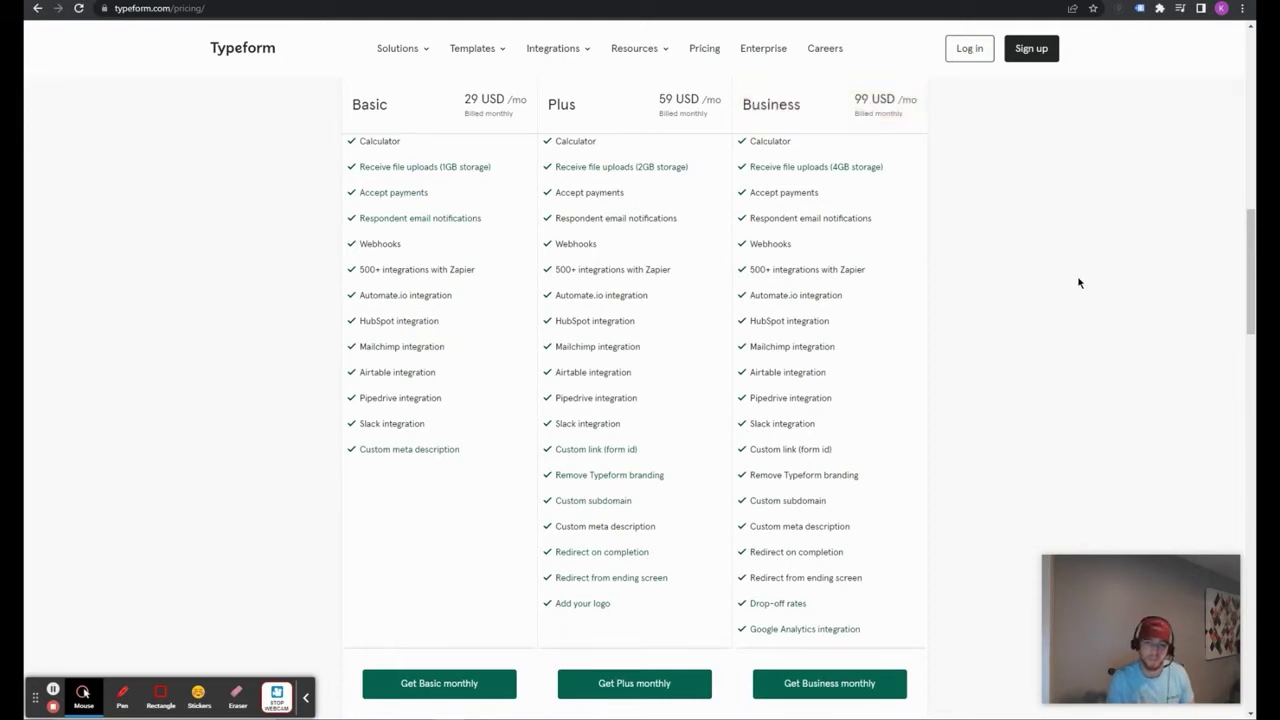
Step: Scroll down through the existing typeforms in My workspace
{"action": "scroll", "coordinate": [1046, 252], "scroll_direction": "down", "scroll_amount": 3}
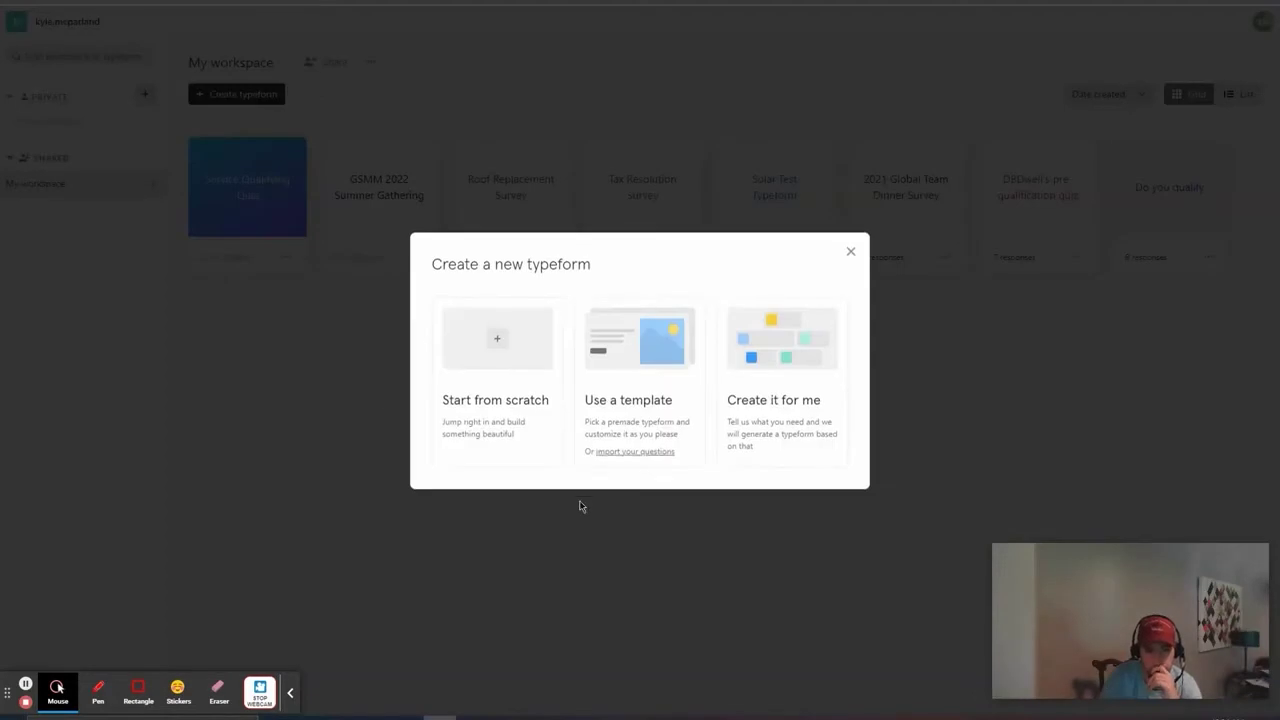
Step: Start a blank typeform from scratch named 'My typeform test'
{"action": "left_click", "coordinate": [473, 333]}
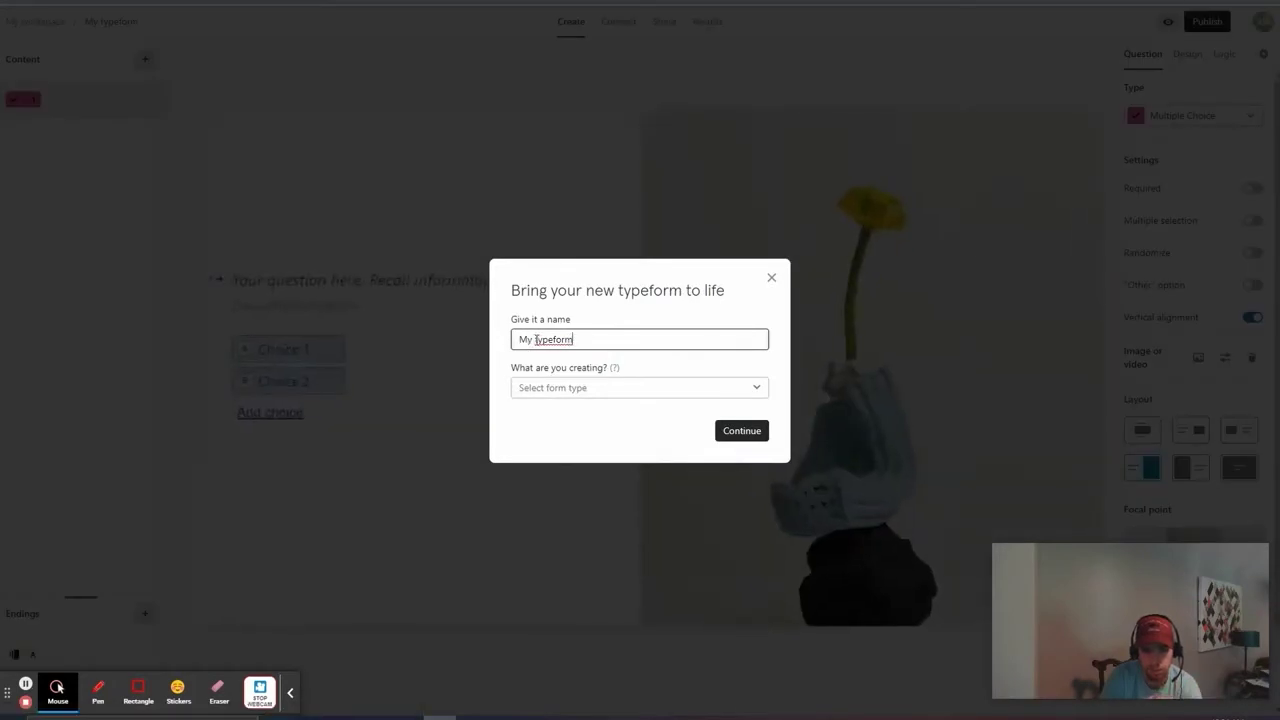
{"action": "left_click", "coordinate": [654, 341]}
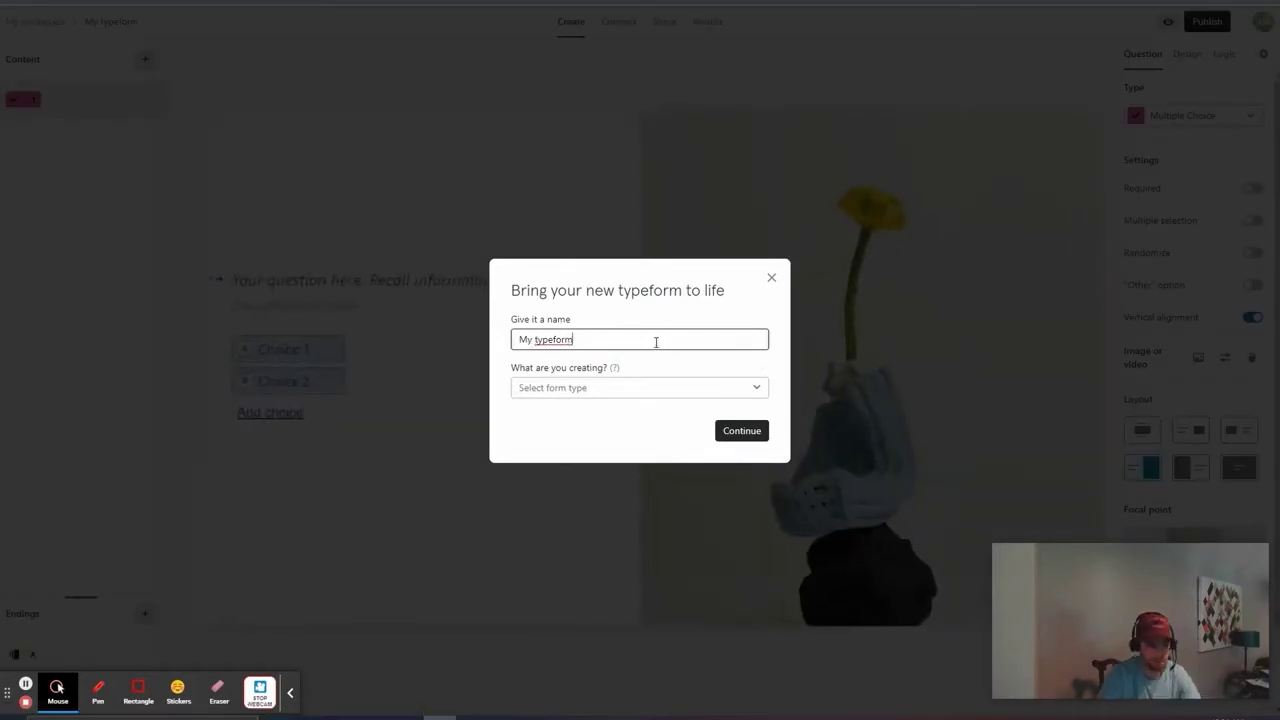
{"action": "type", "text": "test"}
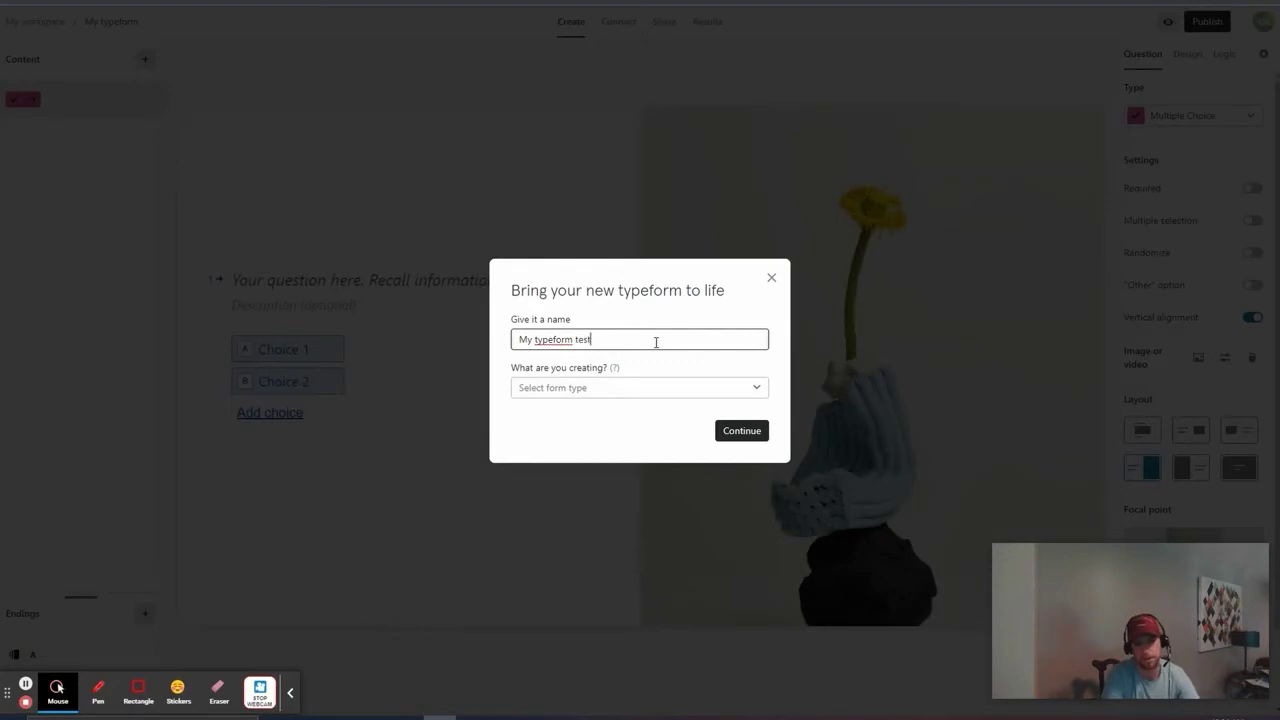
{"action": "left_click", "coordinate": [742, 430]}
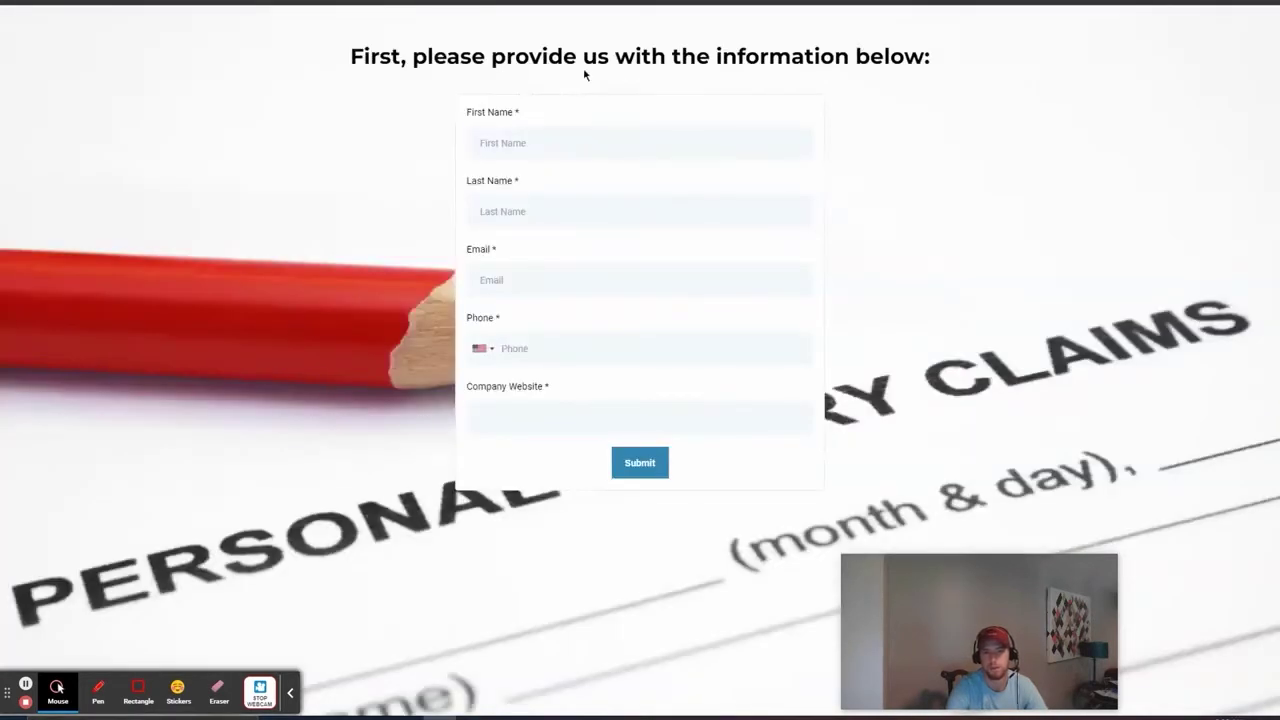
Step: Open question 1's Type list and scroll down to the Short Text option
{"action": "left_click_drag", "start_coordinate": [560, 65], "coordinate": [803, 77]}
{"action": "left_click", "coordinate": [803, 77]}
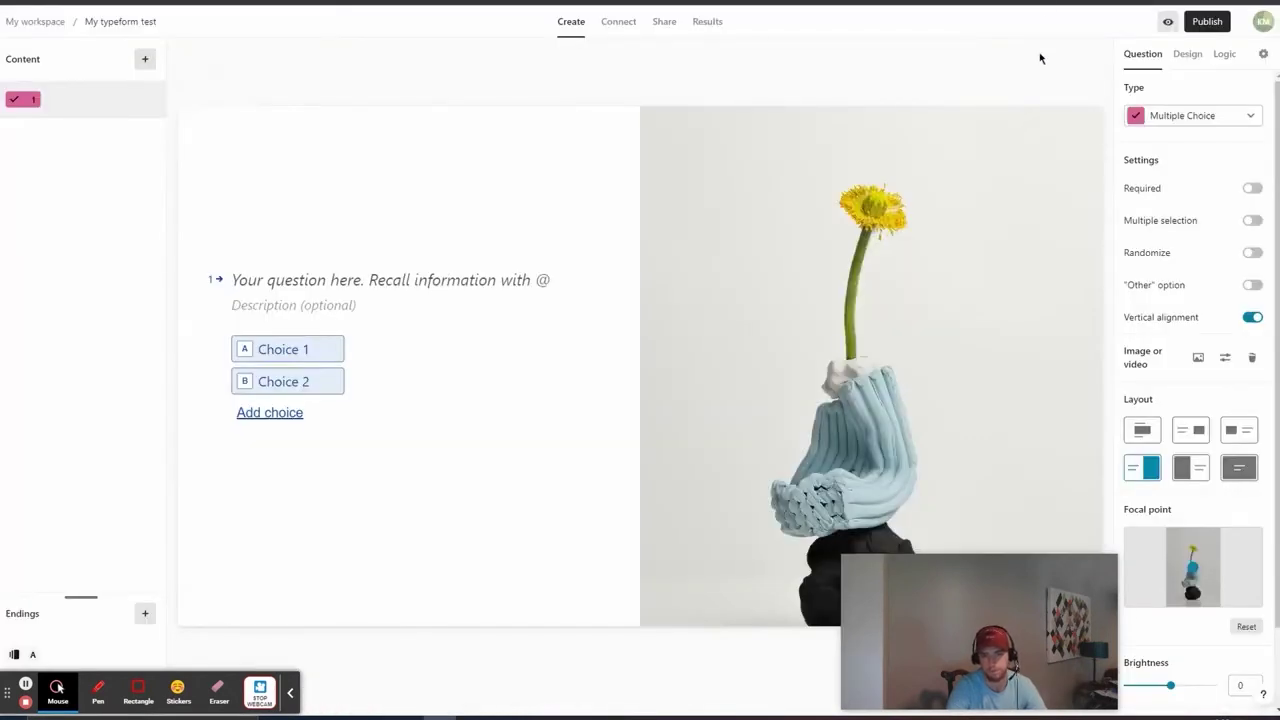
{"action": "left_click", "coordinate": [1166, 115]}
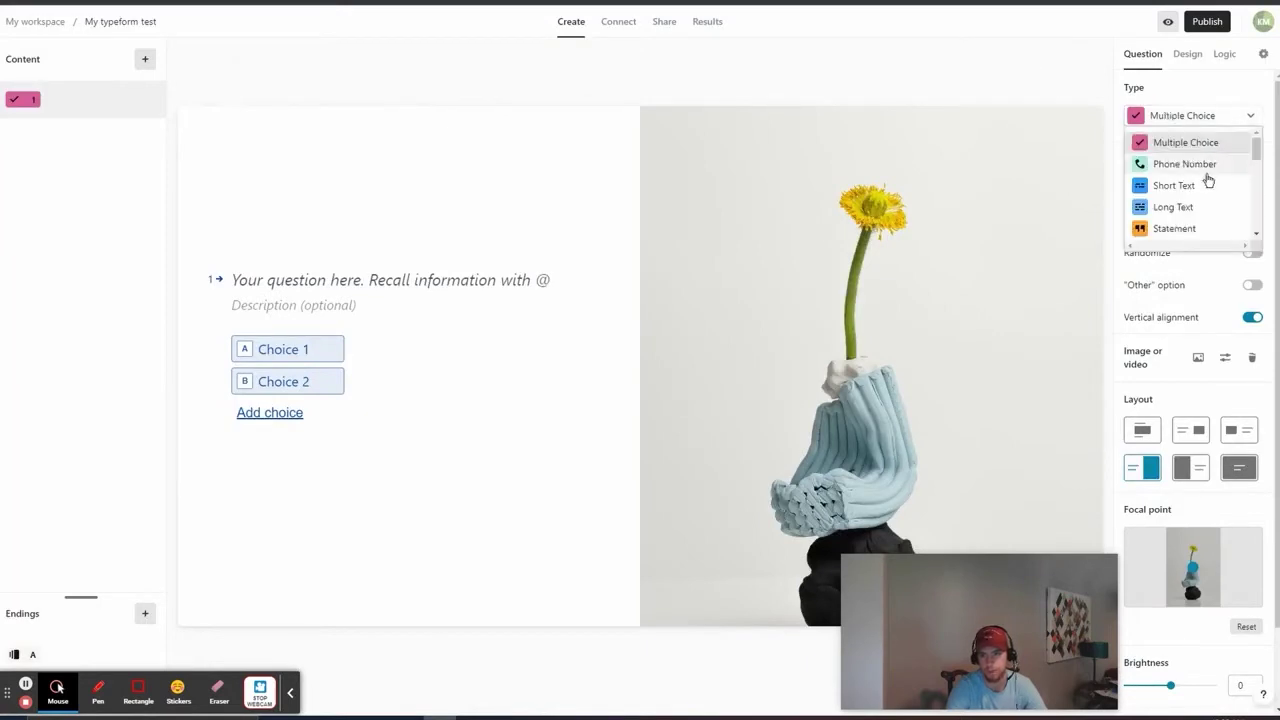
{"action": "scroll", "coordinate": [1205, 182], "scroll_direction": "down", "scroll_amount": 2}
{"action": "scroll", "coordinate": [1207, 200], "scroll_direction": "up", "scroll_amount": 2}
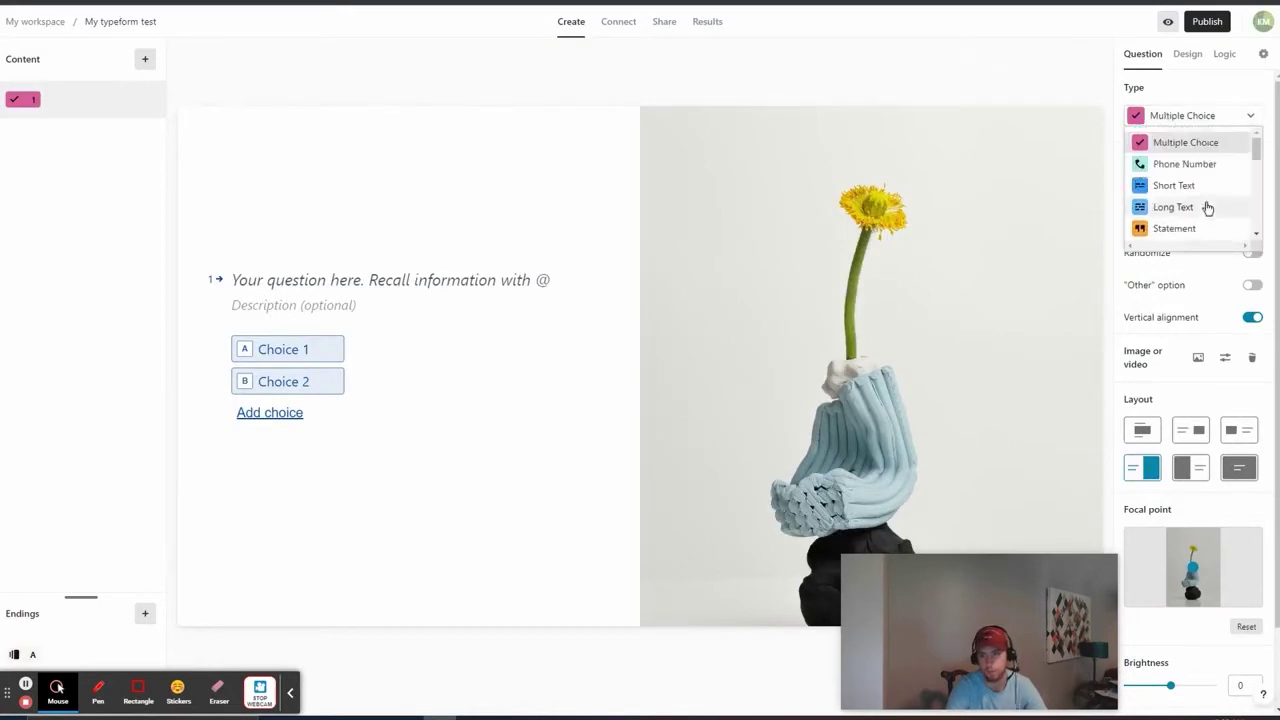
{"action": "scroll", "coordinate": [1205, 205], "scroll_direction": "down", "scroll_amount": 2}
{"action": "left_click_drag", "start_coordinate": [1259, 185], "coordinate": [1262, 157]}
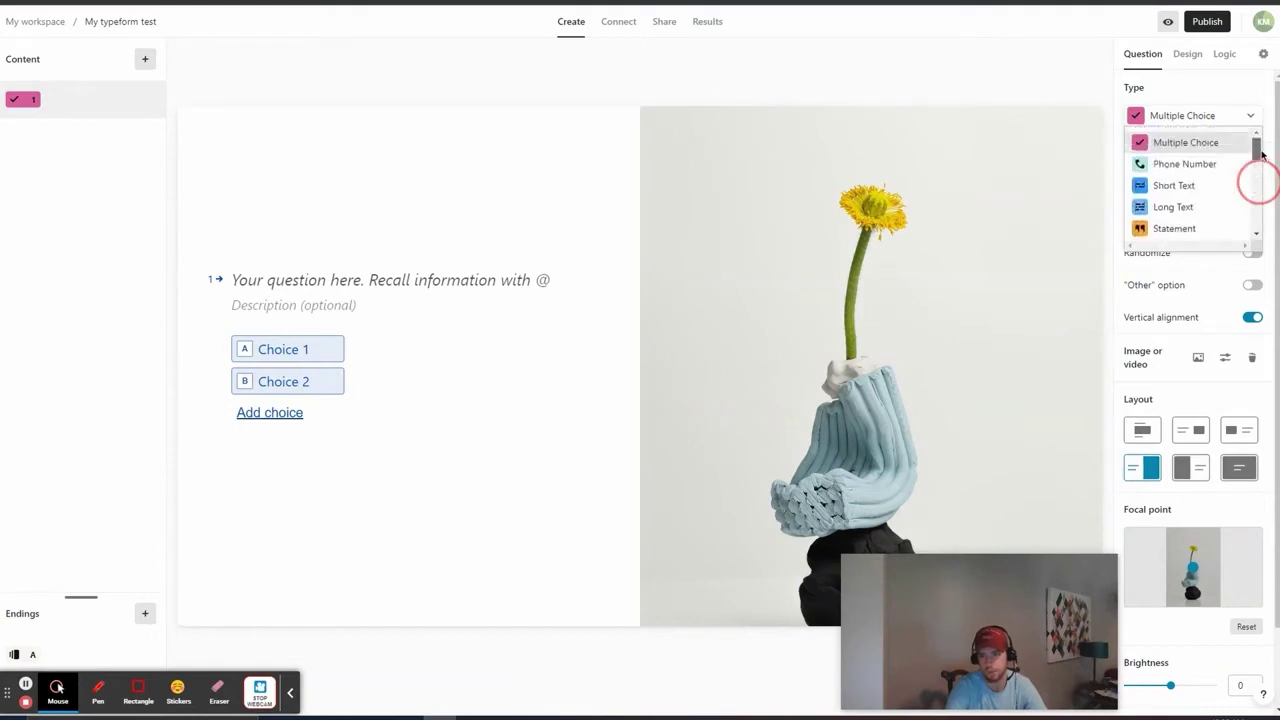
Step: Make question 1 a Short Text question titled 'Hey there! What's your first name?'
{"action": "left_click", "coordinate": [1200, 185]}
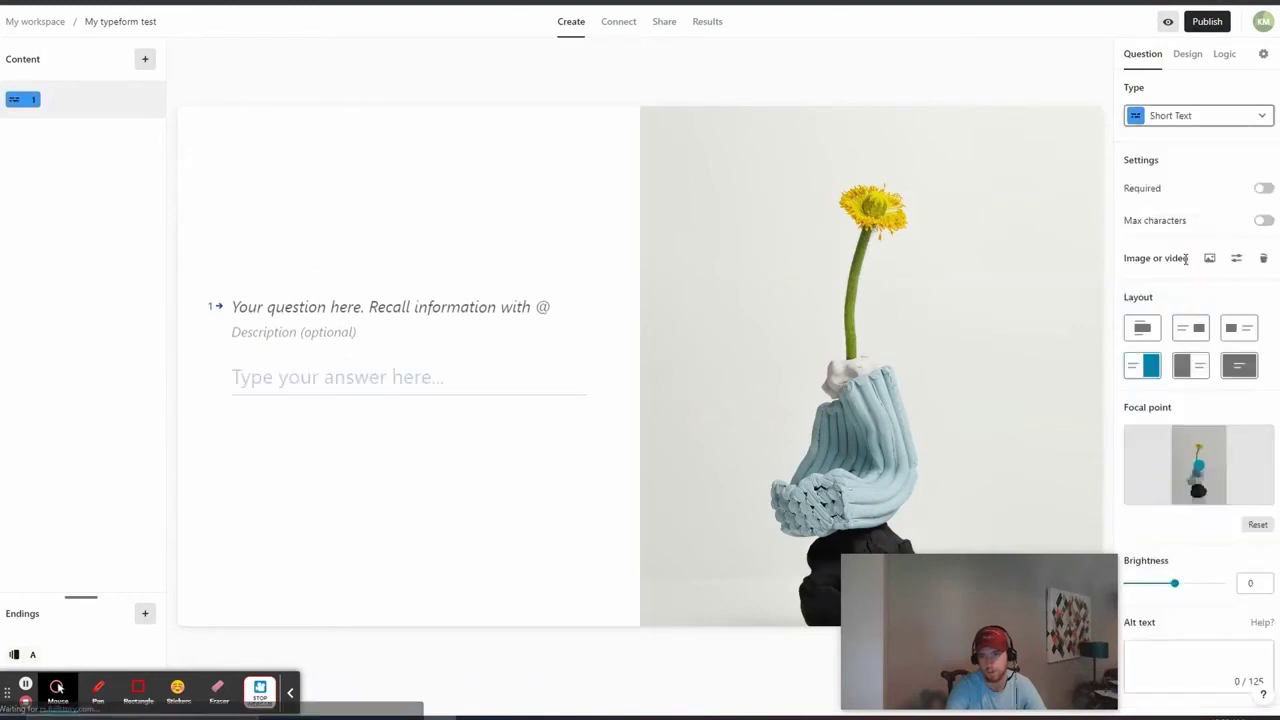
{"action": "left_click", "coordinate": [410, 302]}
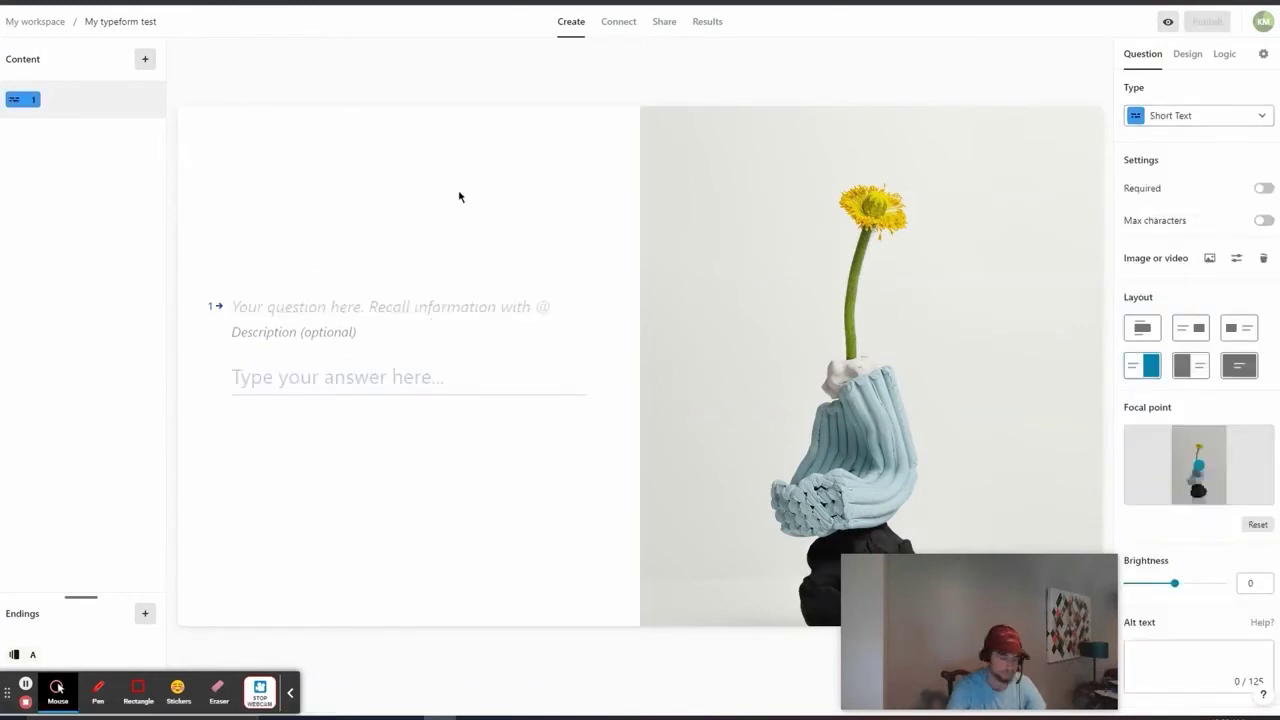
{"action": "type", "text": "Hey there!"}
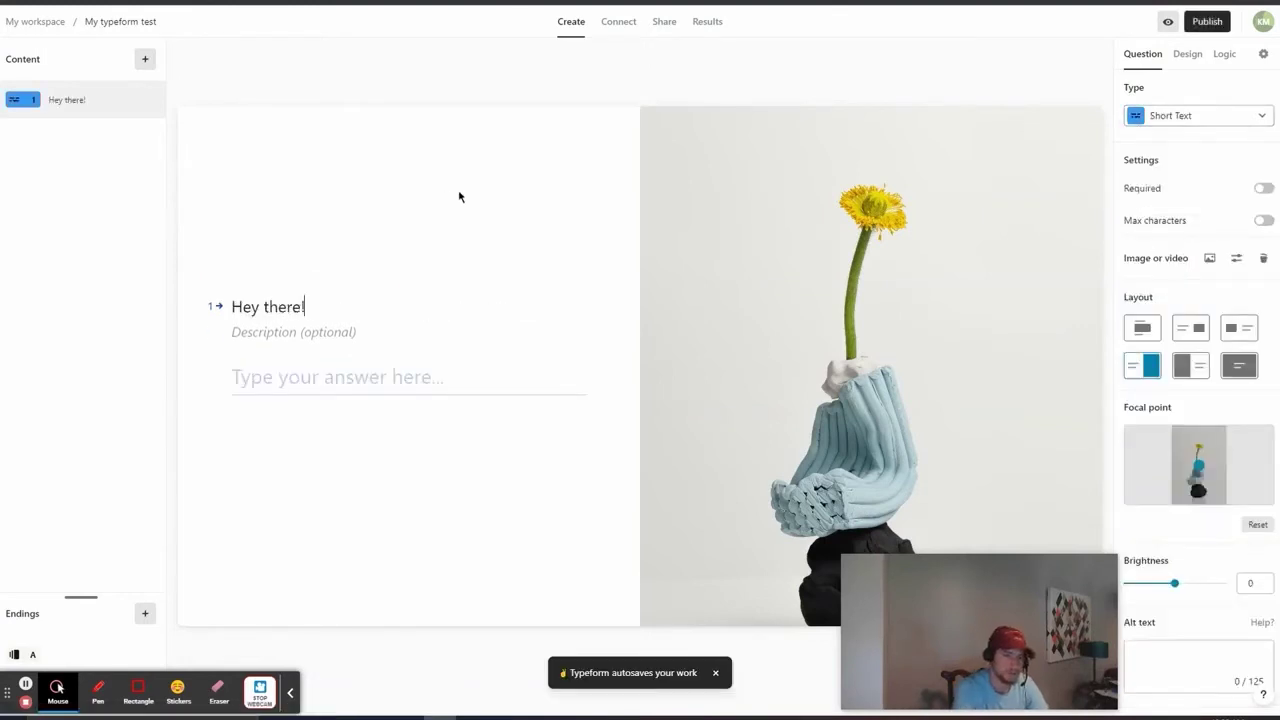
{"action": "type", "text": " What's "}
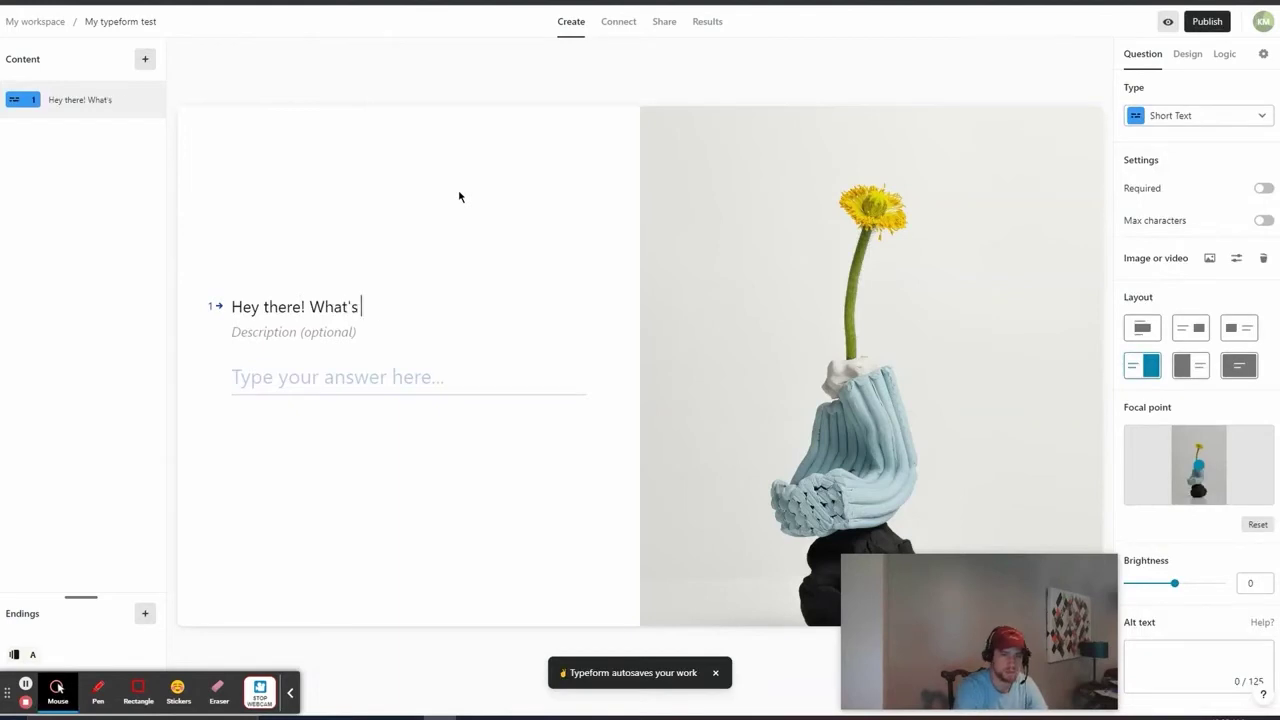
{"action": "type", "text": "your first name?"}
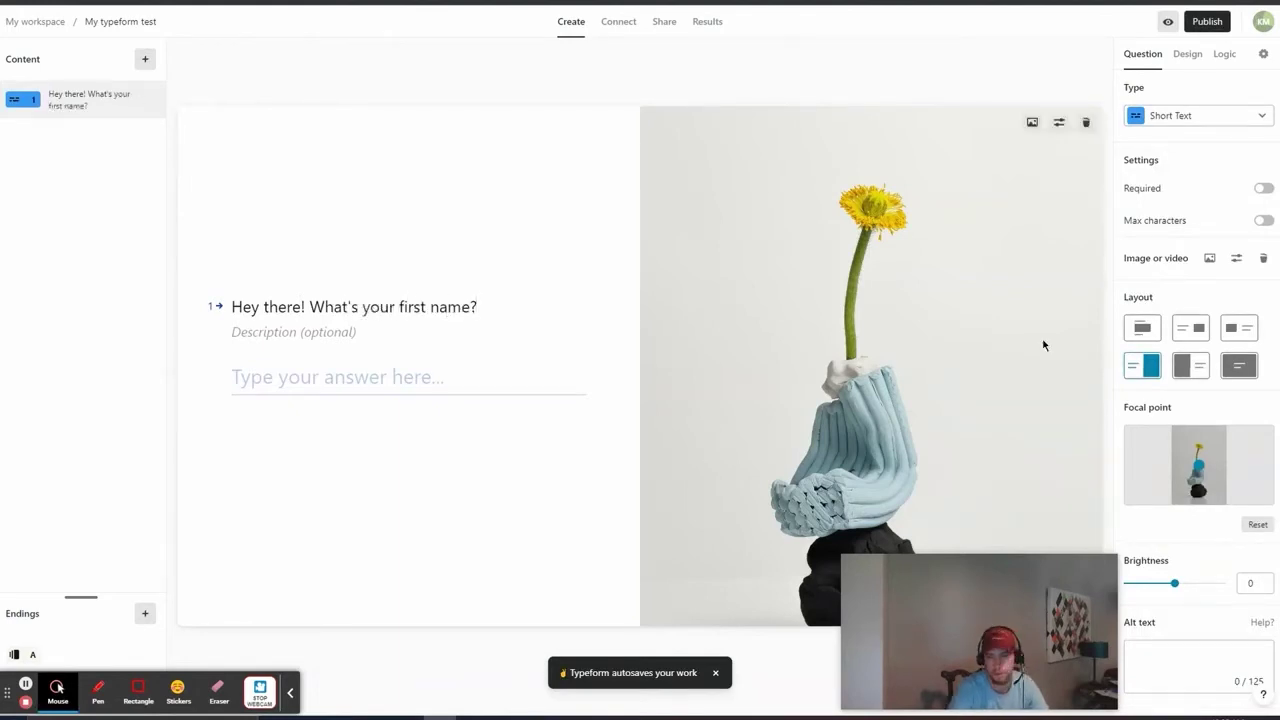
Step: Add a neon 'Hello' Unsplash photo floating beside it and make the question required
{"action": "left_click", "coordinate": [1210, 260]}
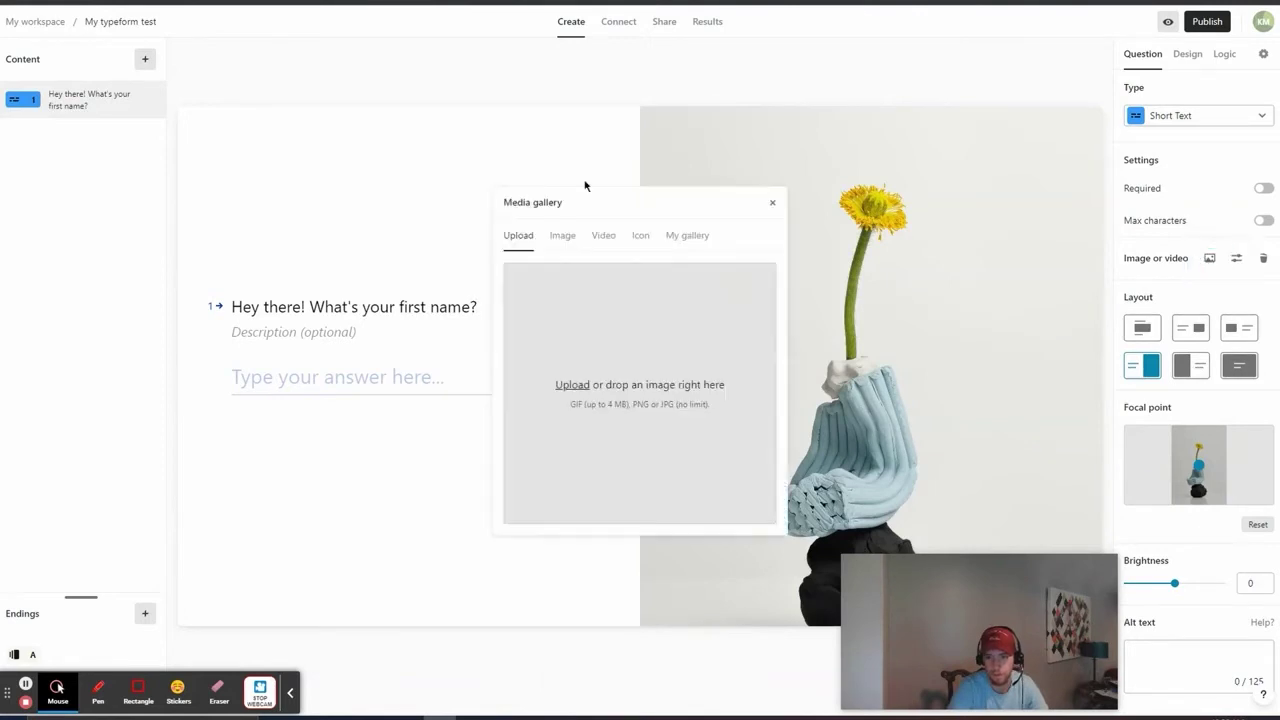
{"action": "left_click", "coordinate": [563, 240]}
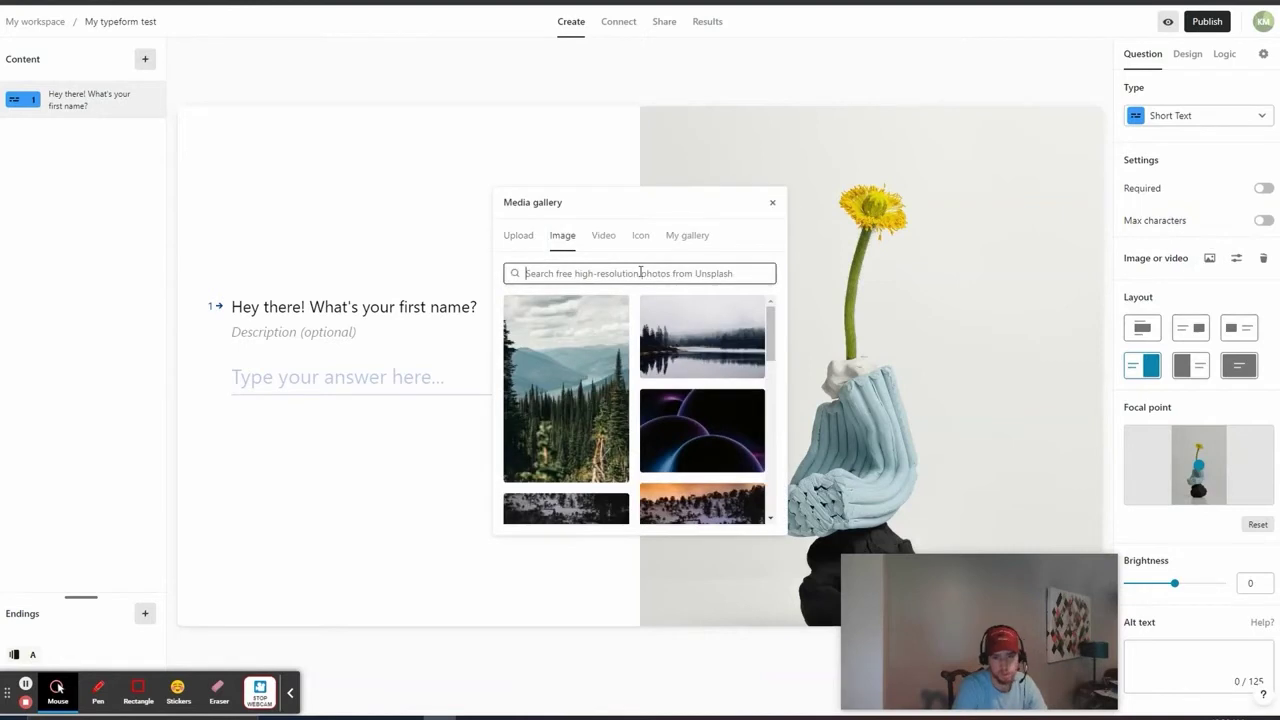
{"action": "type", "text": "Hello"}
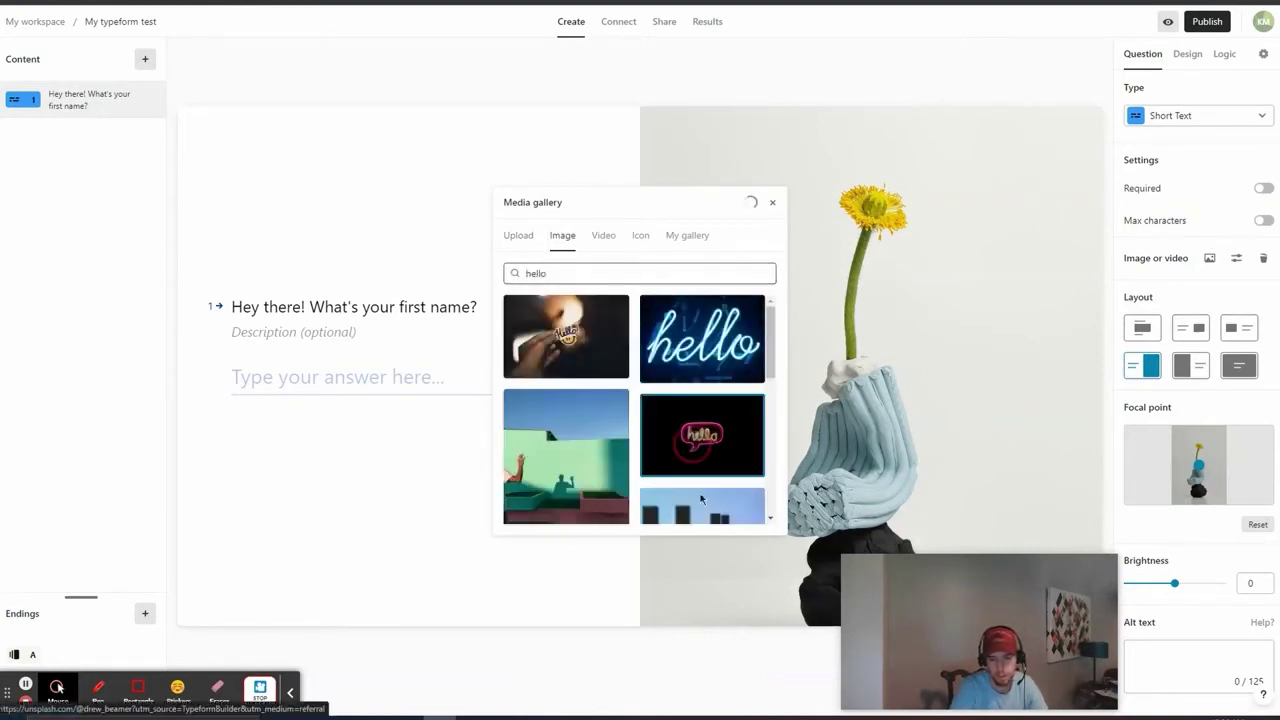
{"action": "left_click", "coordinate": [741, 461]}
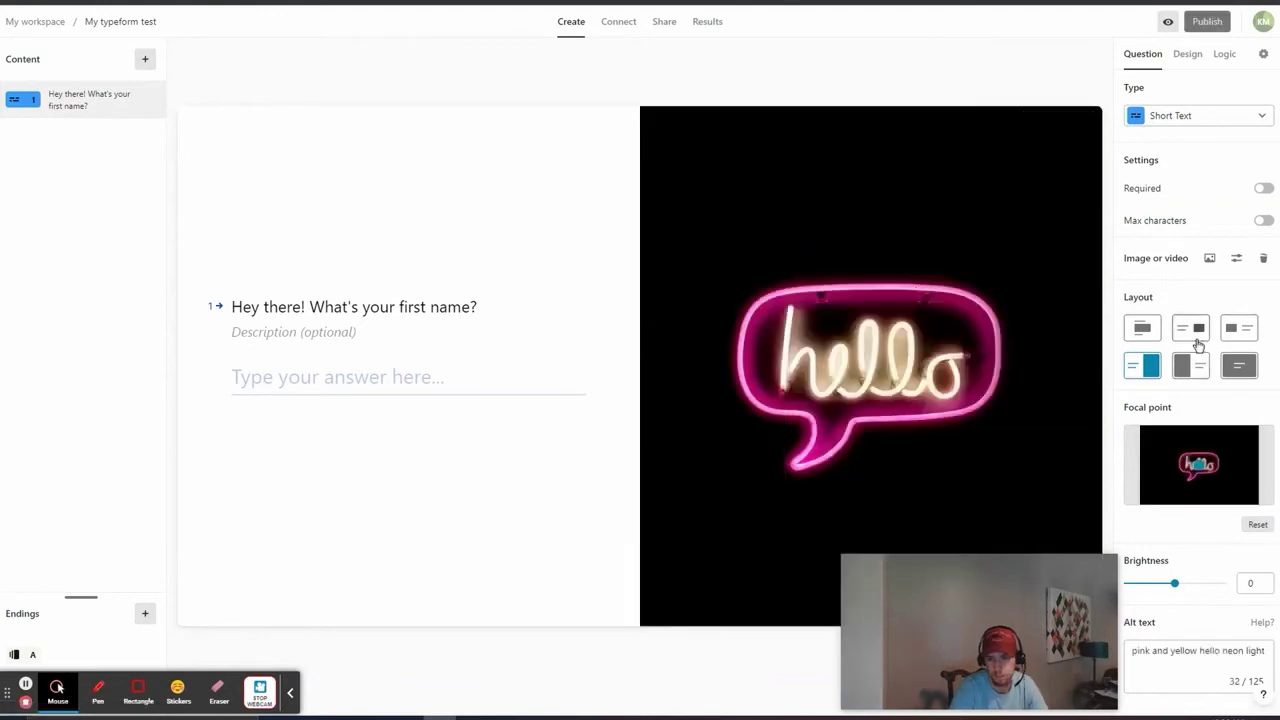
{"action": "left_click", "coordinate": [1190, 327]}
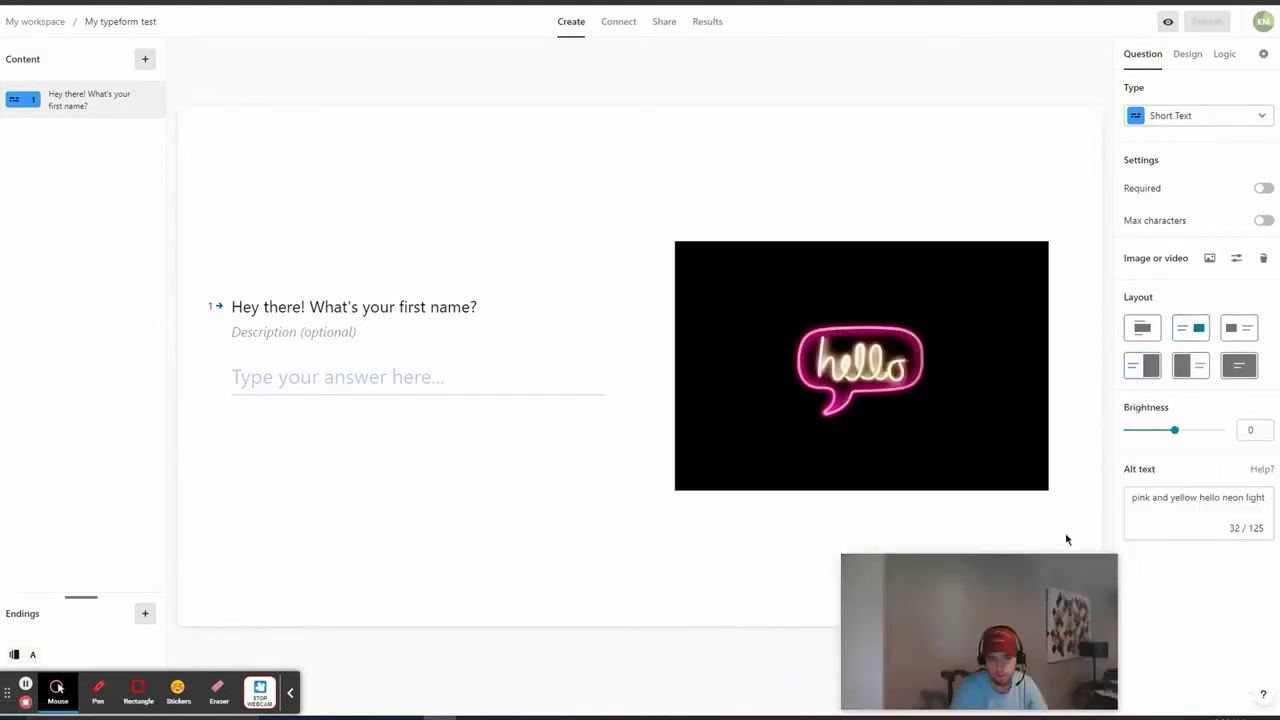
{"action": "left_click", "coordinate": [1264, 188]}
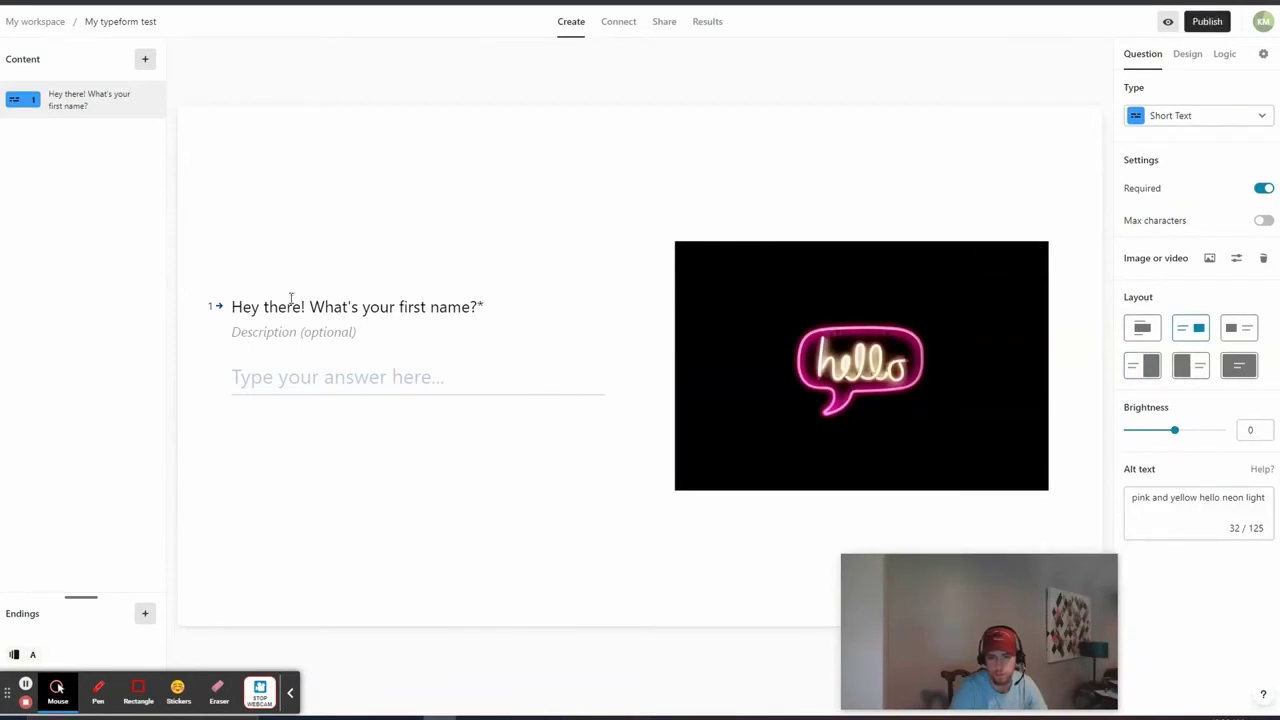
{"action": "left_click", "coordinate": [289, 692]}
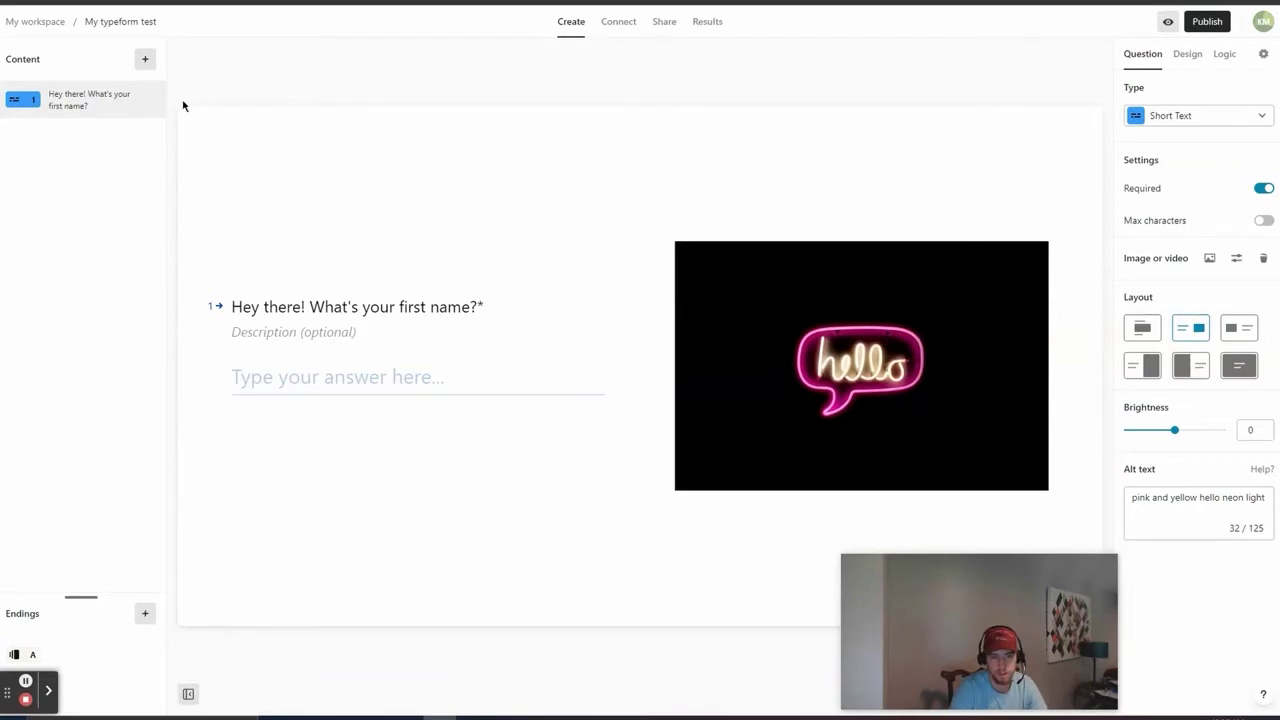
Step: Add required Short Text question 2, '... and your last name?'
{"action": "left_click", "coordinate": [143, 62]}
{"action": "left_click", "coordinate": [225, 164]}
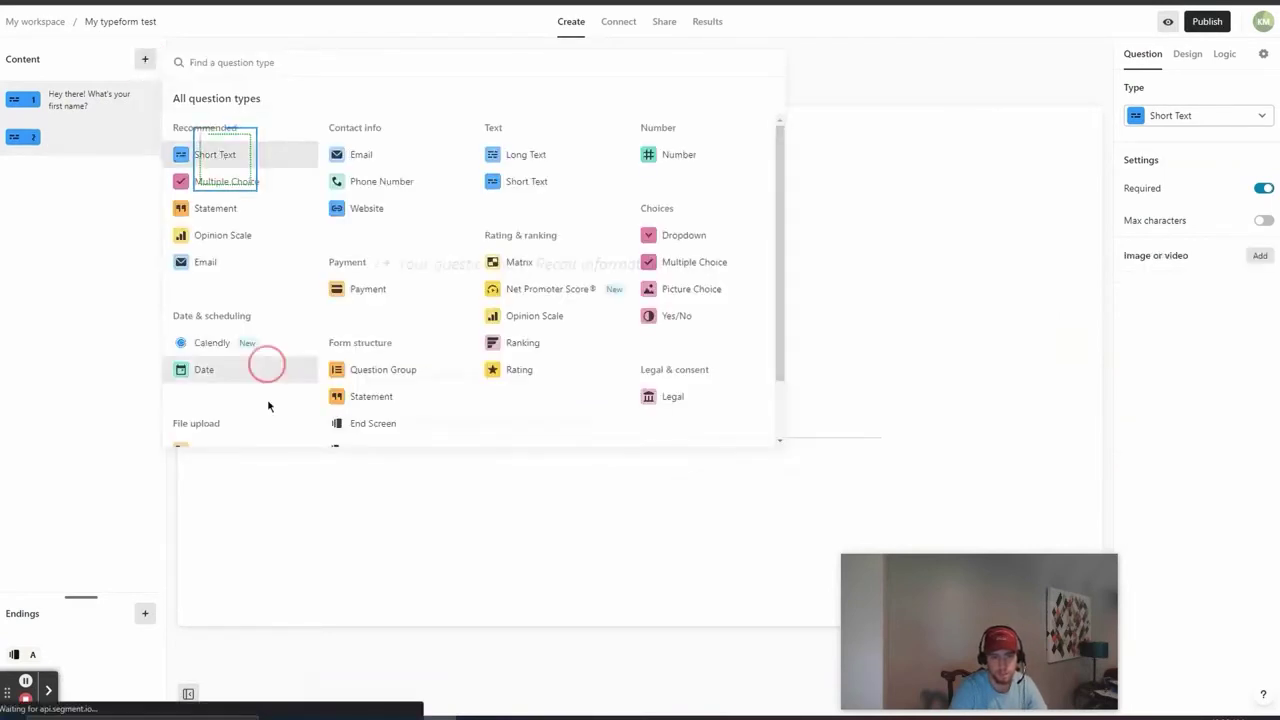
{"action": "type", "text": "... and your last name?"}
{"action": "left_click", "coordinate": [1264, 188]}
Step: Add a lightbulb image placed to the right of the last-name question
{"action": "left_click", "coordinate": [1260, 255]}
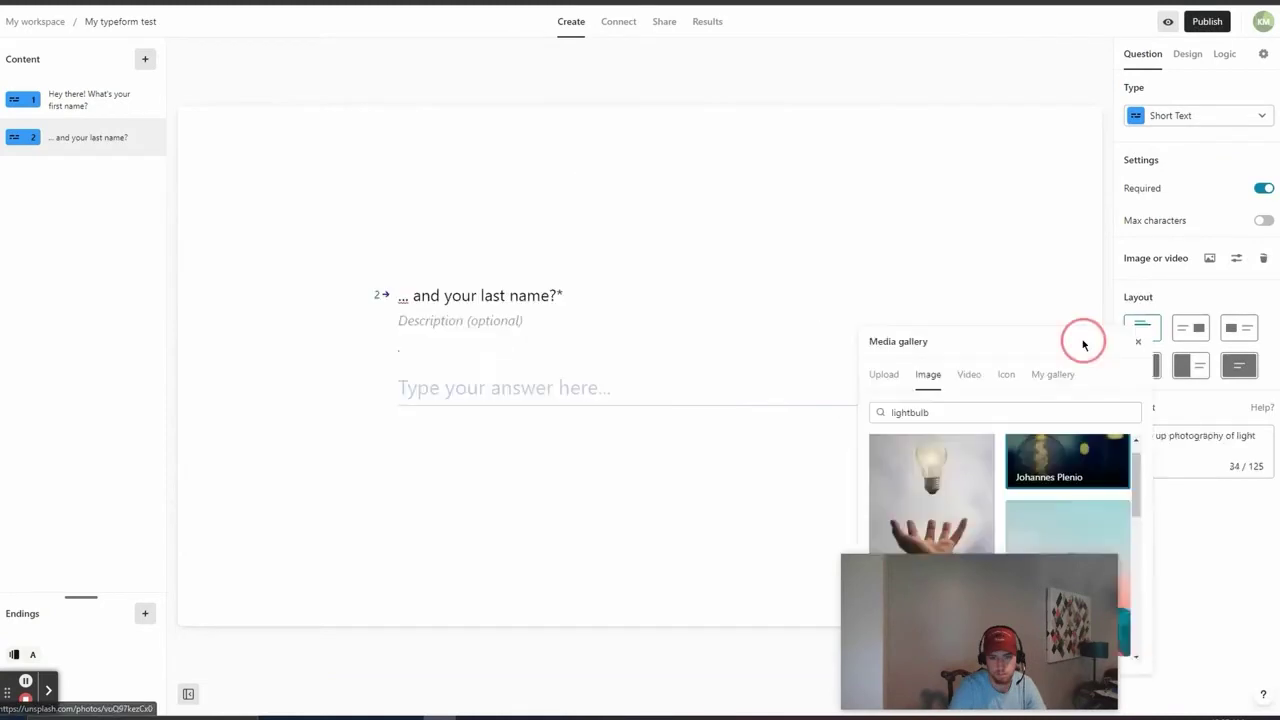
{"action": "left_click", "coordinate": [1186, 333]}
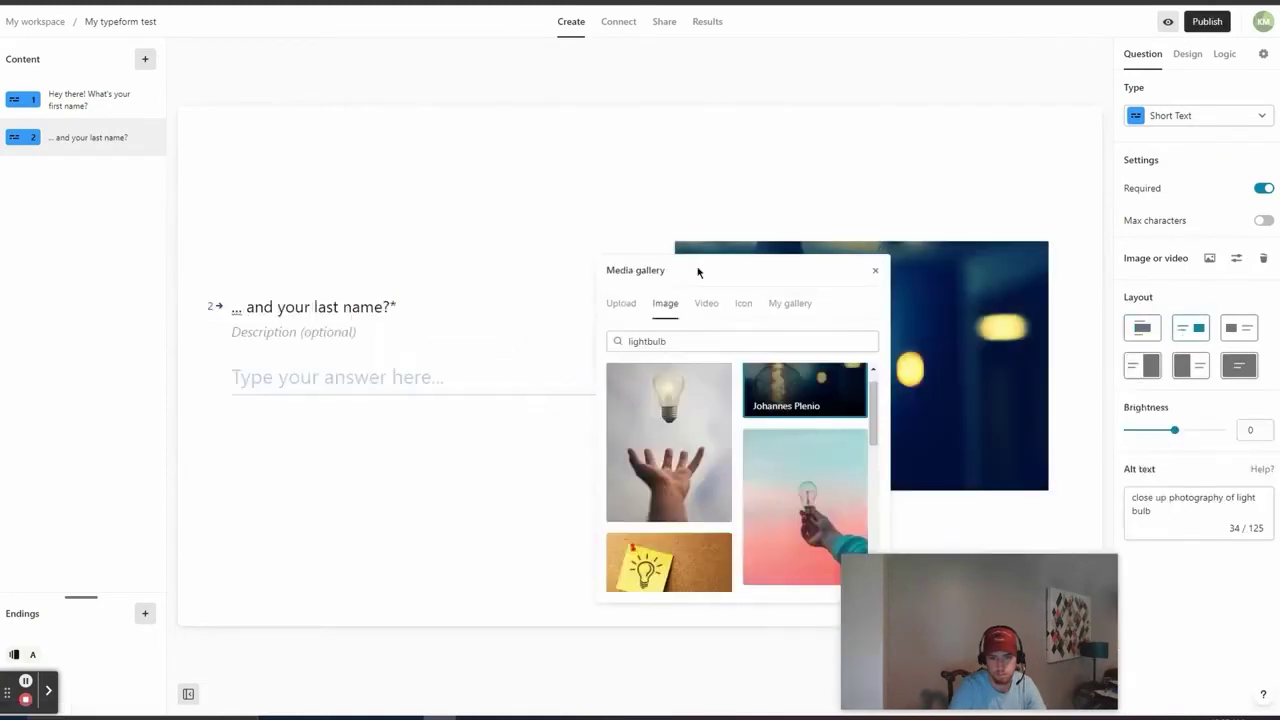
{"action": "left_click_drag", "start_coordinate": [697, 278], "coordinate": [366, 268]}
{"action": "left_click", "coordinate": [546, 264]}
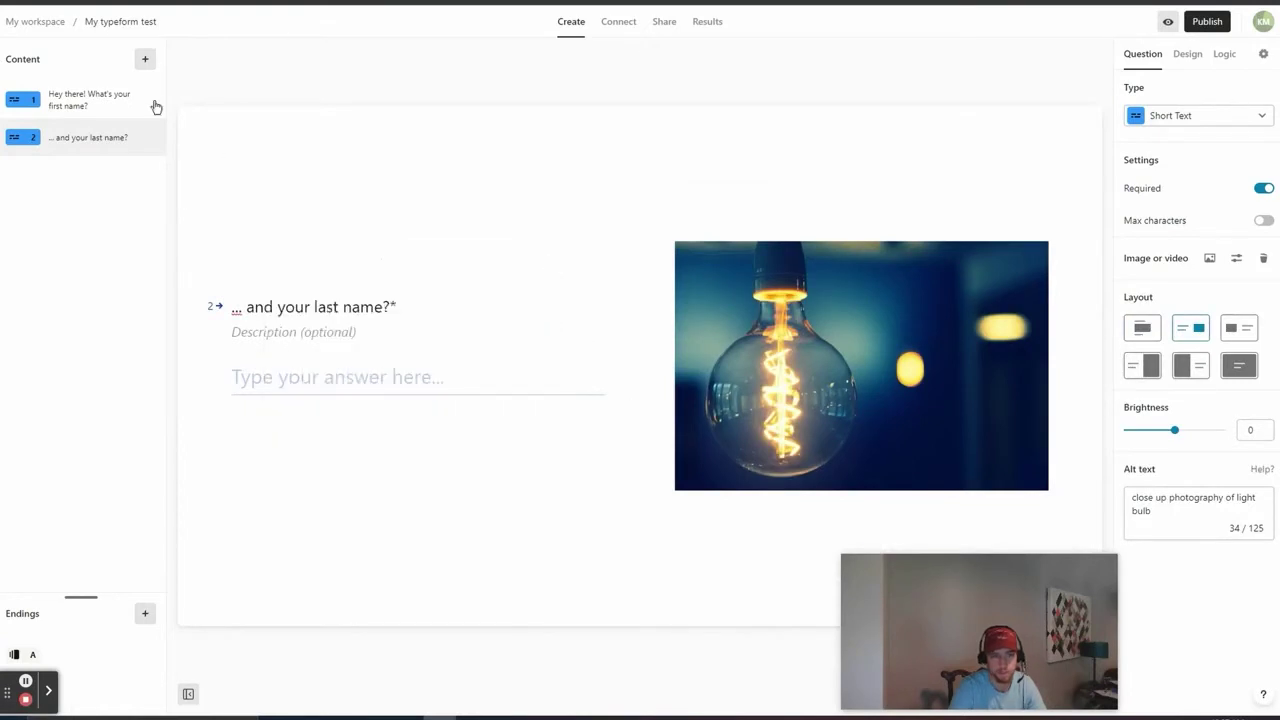
{"action": "left_click", "coordinate": [145, 59]}
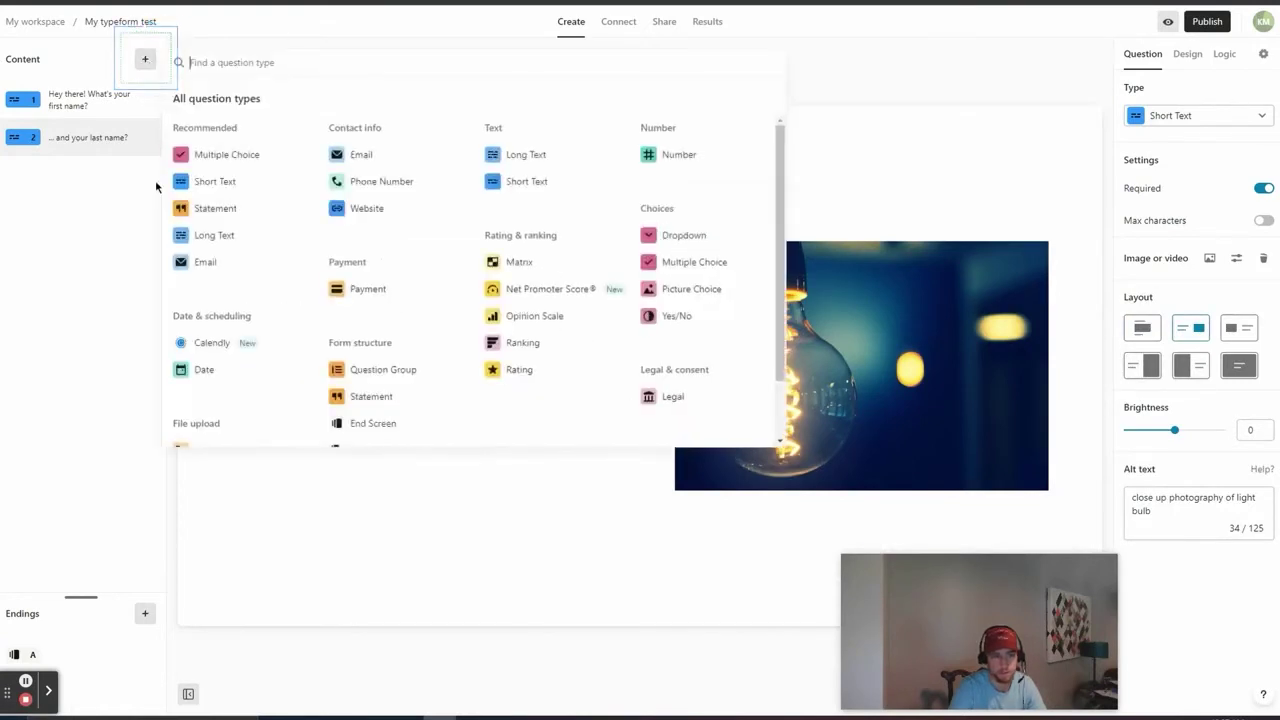
Step: Add required Email question 'What's your email?' with the Personal Injury Law Case Study description
{"action": "left_click", "coordinate": [257, 259]}
{"action": "type", "text": "What's your email?"}
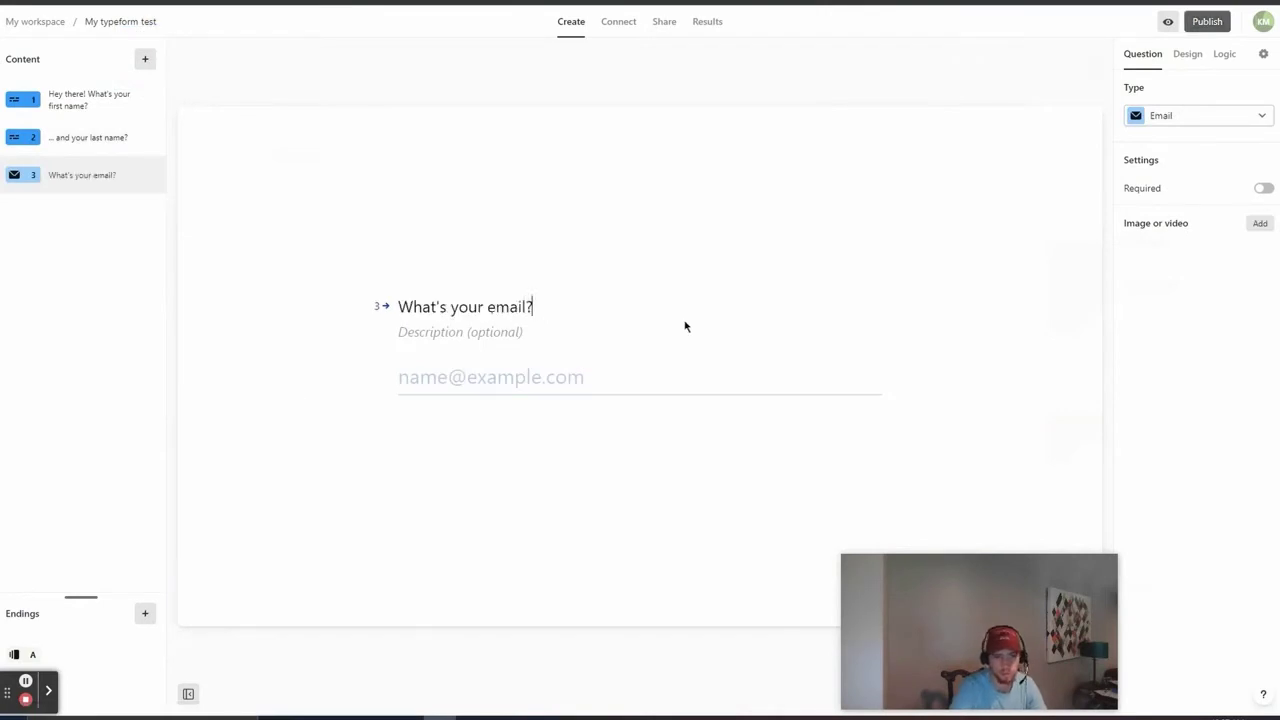
{"action": "left_click", "coordinate": [489, 330]}
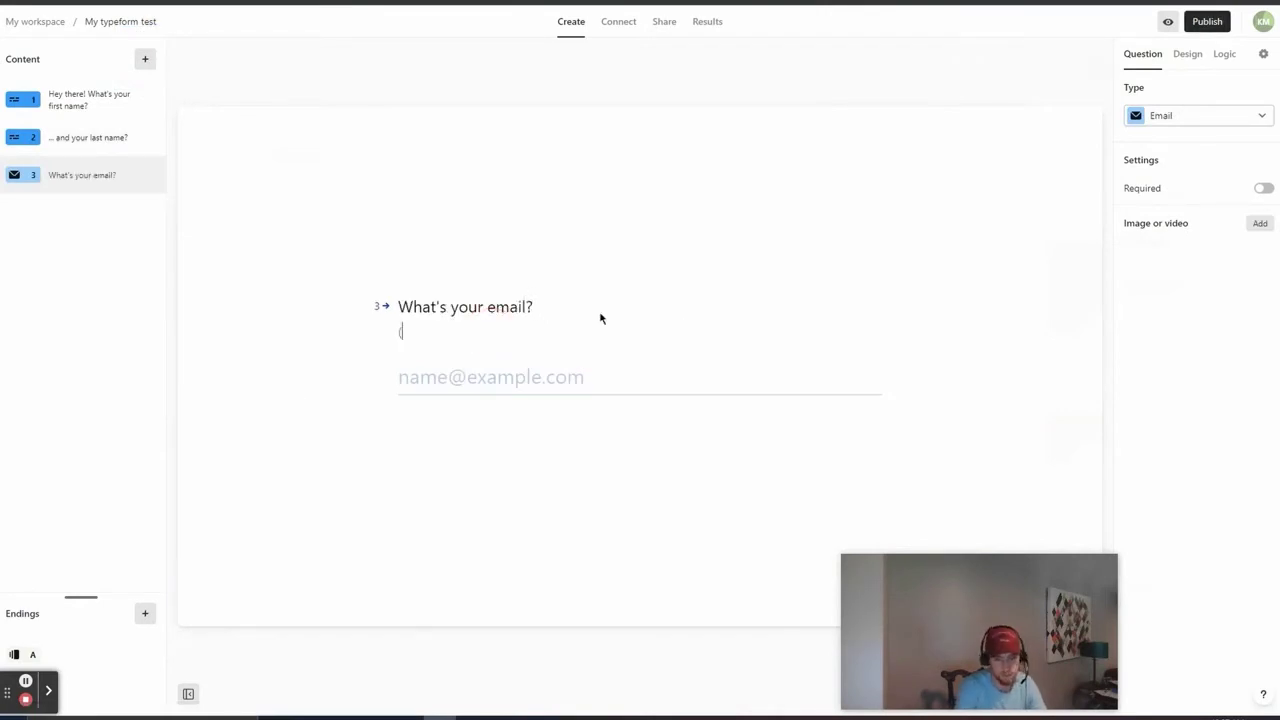
{"action": "type", "text": "this is where we"}
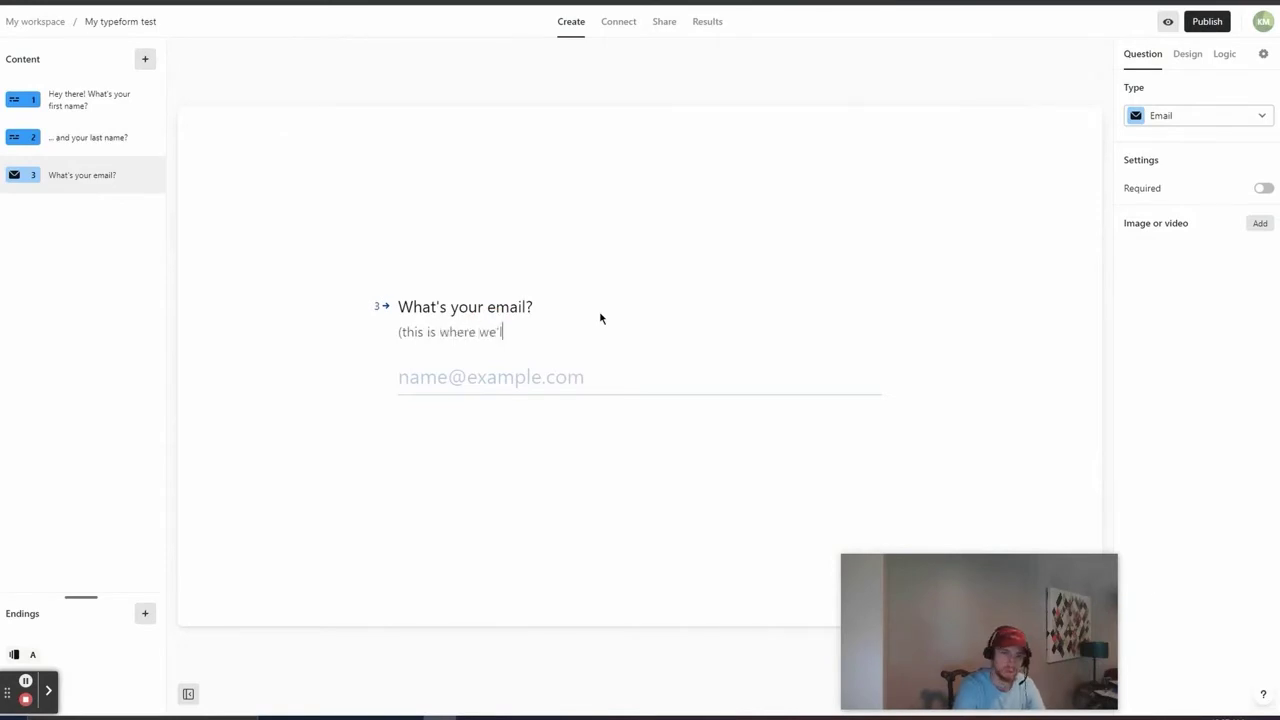
{"action": "type", "text": "'ll send our Personal Injury Law Case S"}
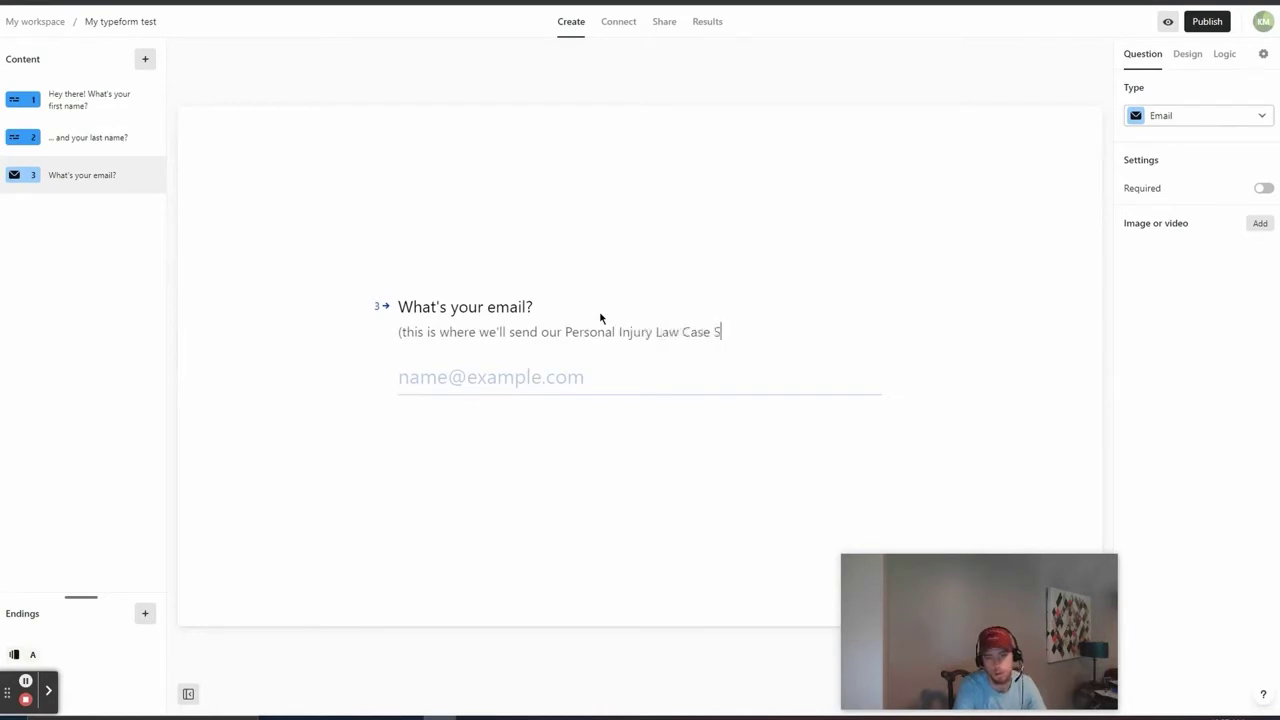
{"action": "type", "text": "dy)"}
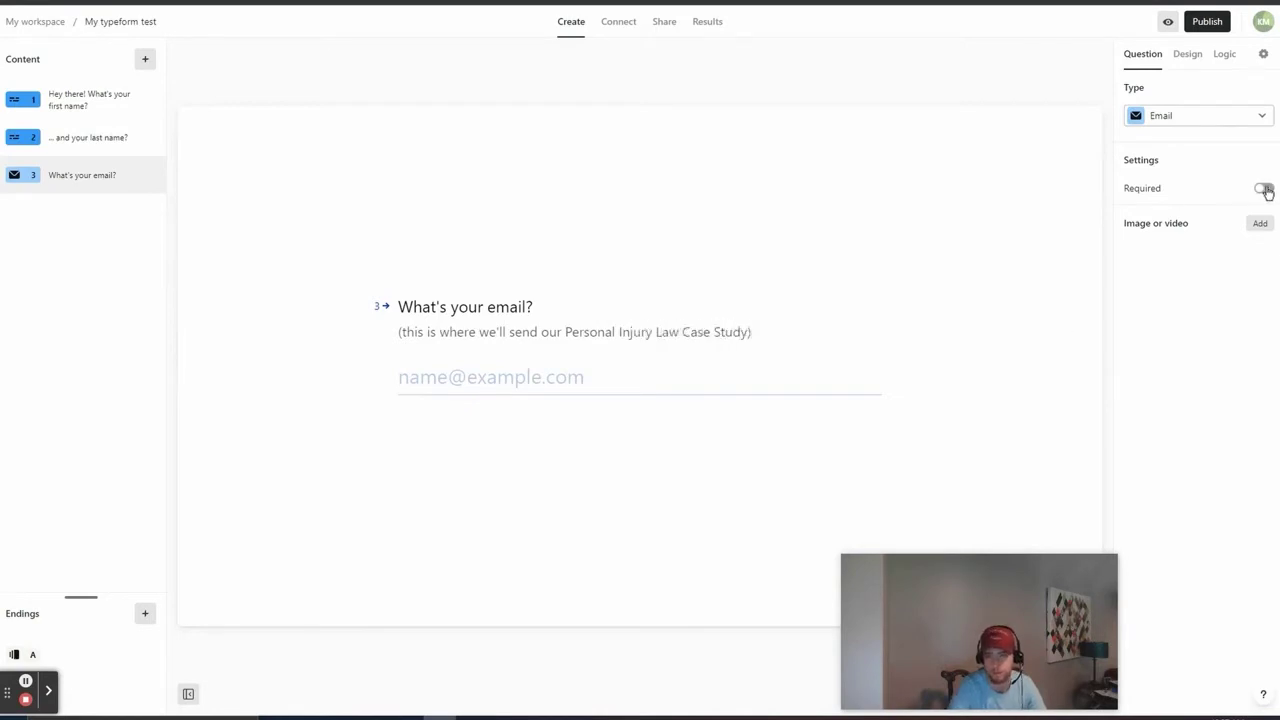
{"action": "left_click", "coordinate": [1265, 189]}
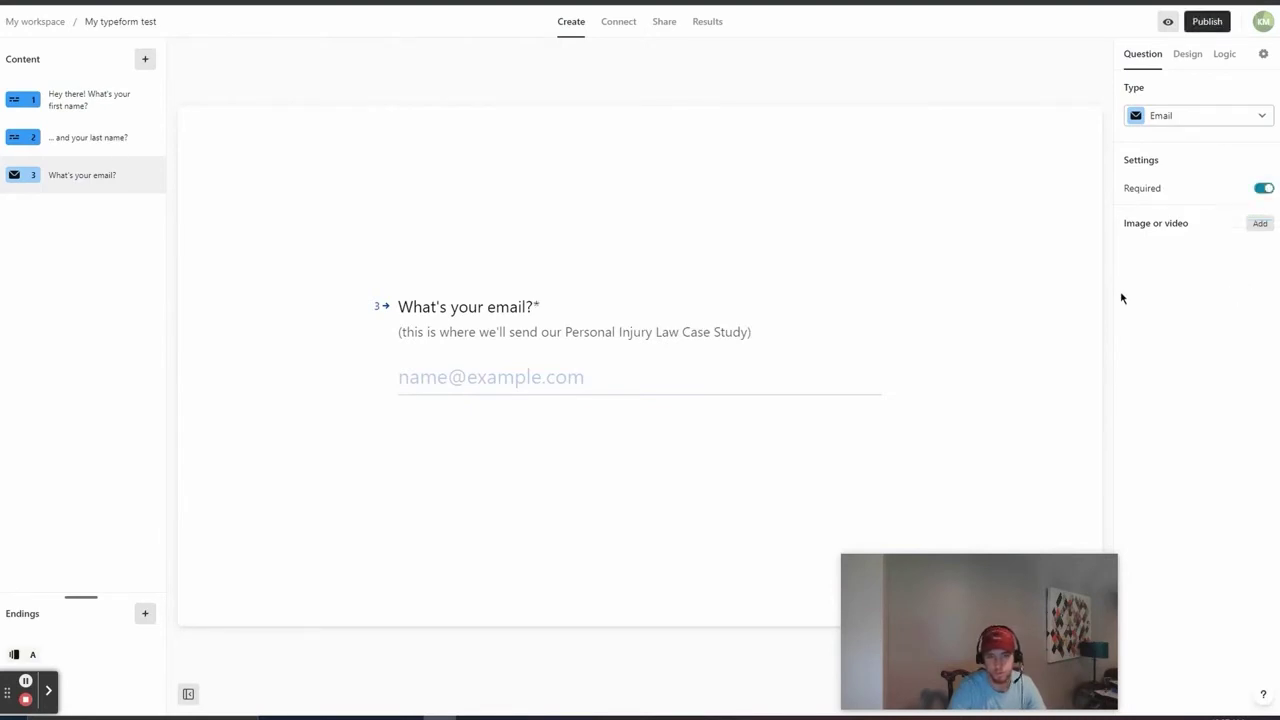
Step: Insert an orange envelope-with-@ 'email' icon, laid out right of the question
{"action": "left_click", "coordinate": [1260, 224]}
{"action": "left_click", "coordinate": [642, 240]}
{"action": "left_click", "coordinate": [643, 274]}
{"action": "type", "text": "email"}
{"action": "left_click", "coordinate": [666, 370]}
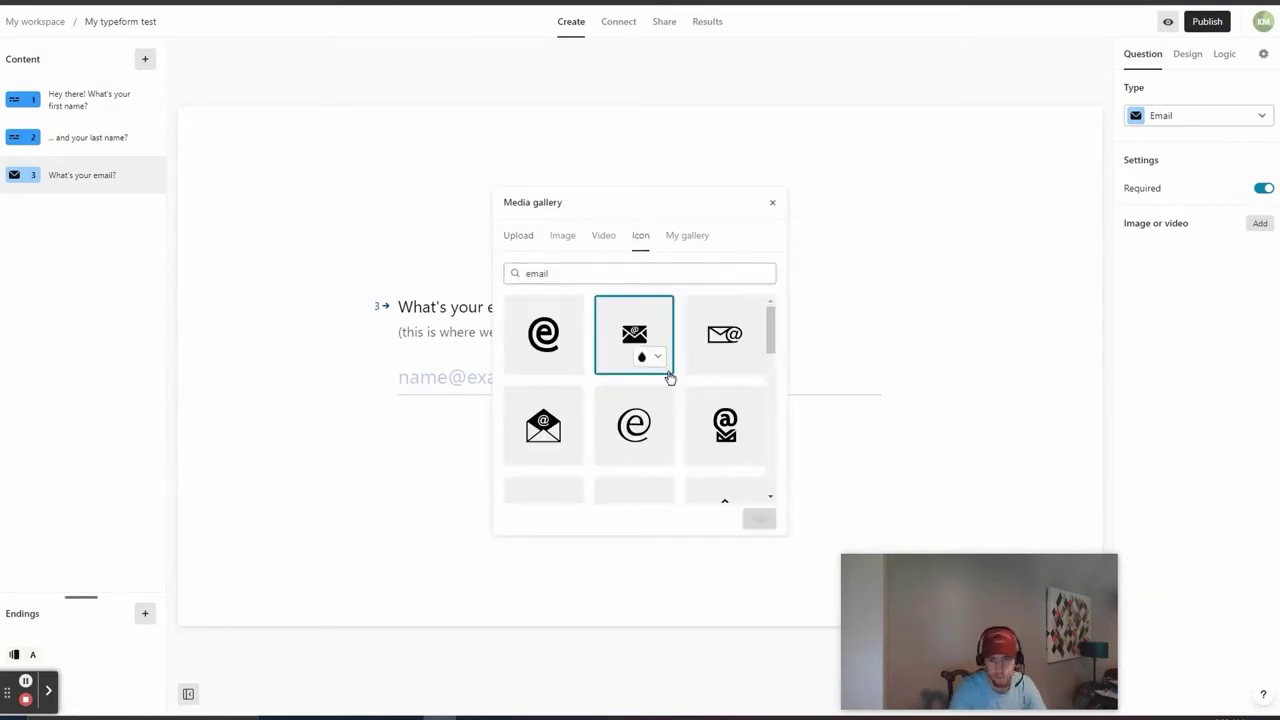
{"action": "left_click", "coordinate": [657, 357]}
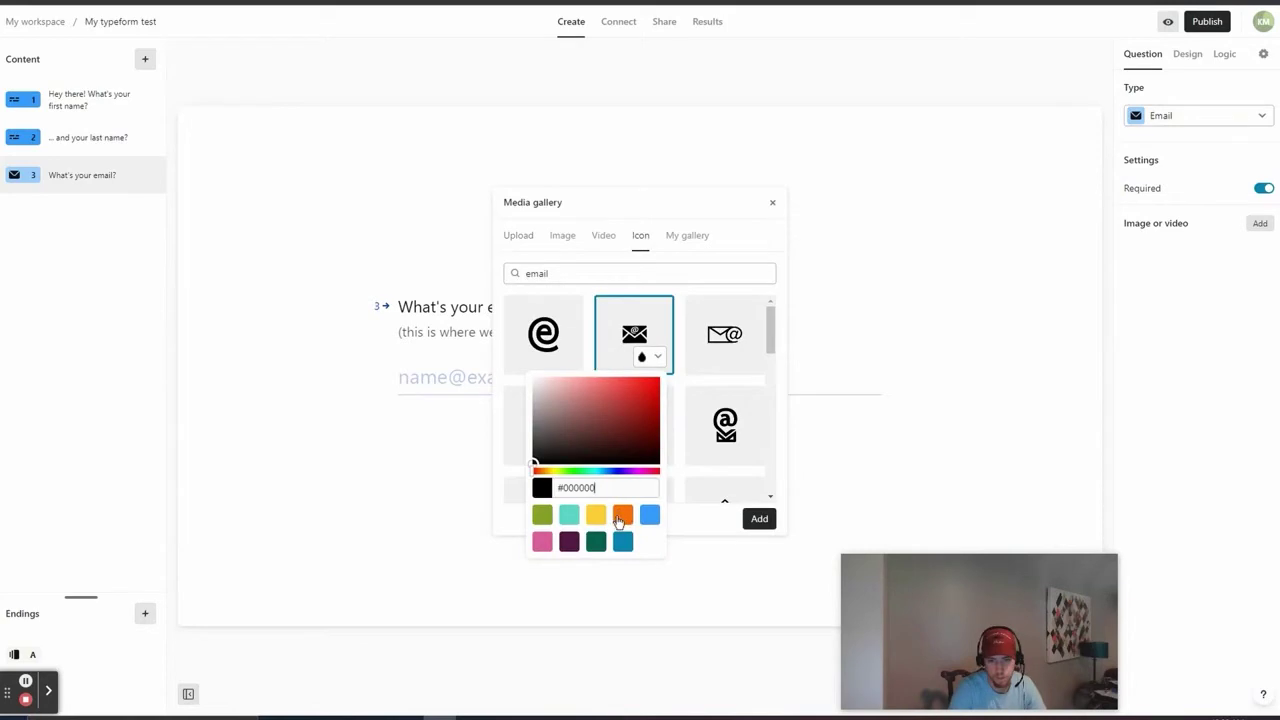
{"action": "left_click", "coordinate": [621, 516]}
{"action": "left_click", "coordinate": [752, 524]}
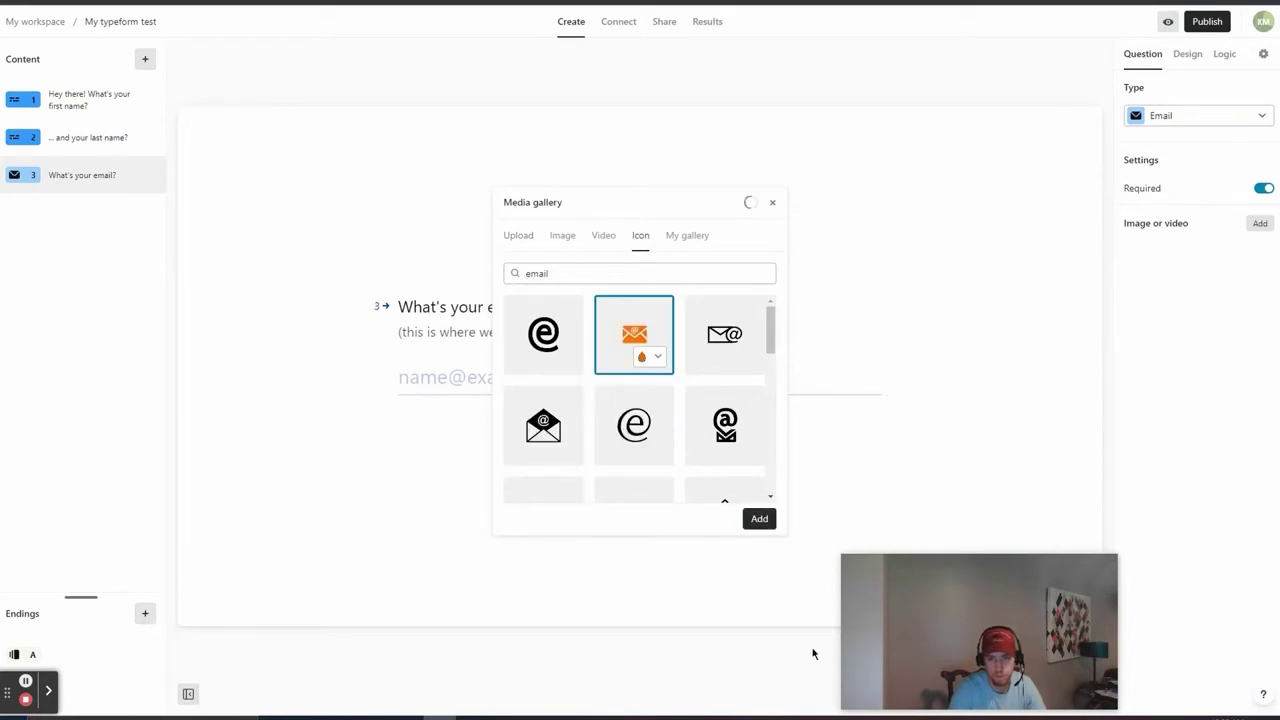
{"action": "left_click", "coordinate": [772, 203]}
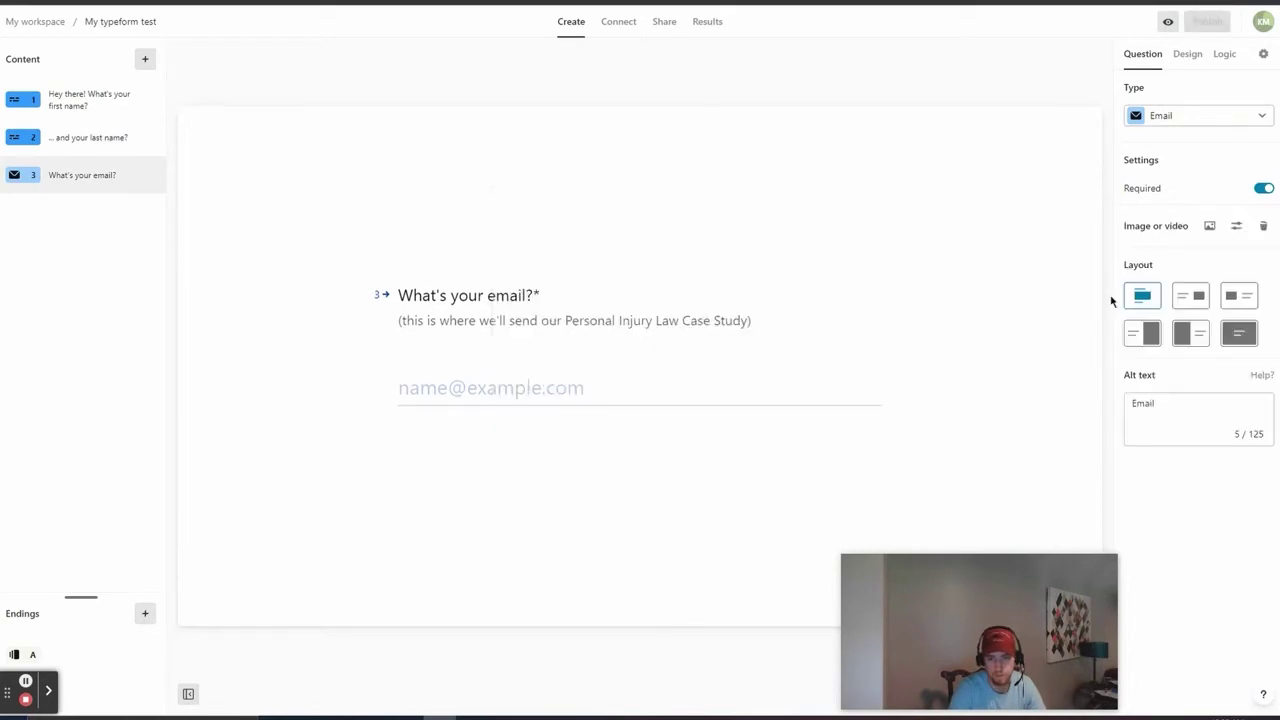
{"action": "left_click", "coordinate": [1199, 298]}
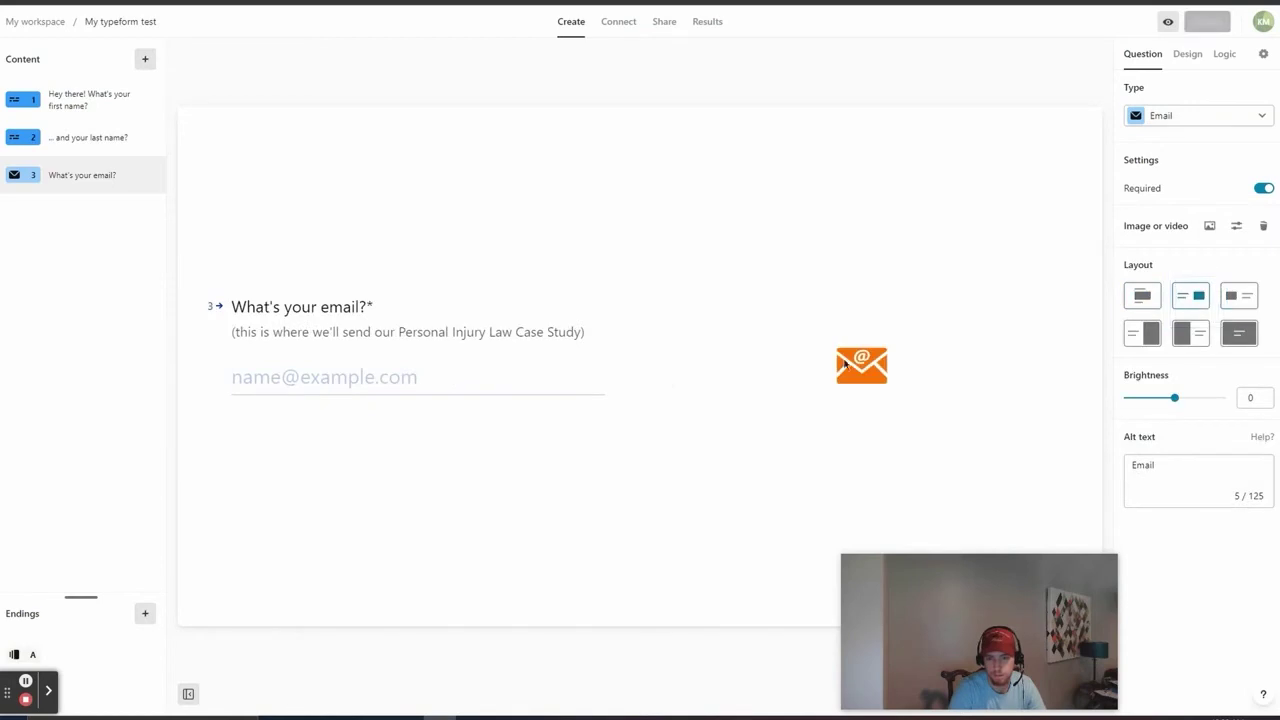
Step: Add Phone Number question 'What number can you be reached at?' with its association description
{"action": "left_click", "coordinate": [145, 59]}
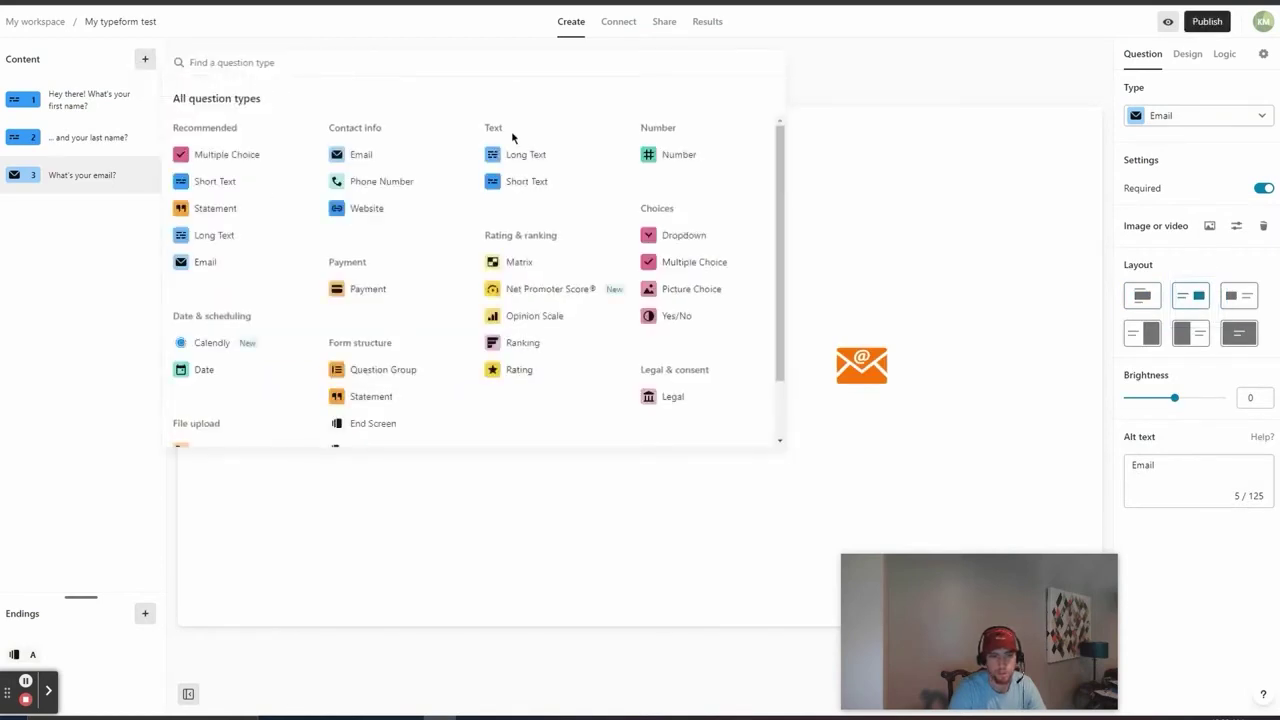
{"action": "left_click", "coordinate": [381, 181]}
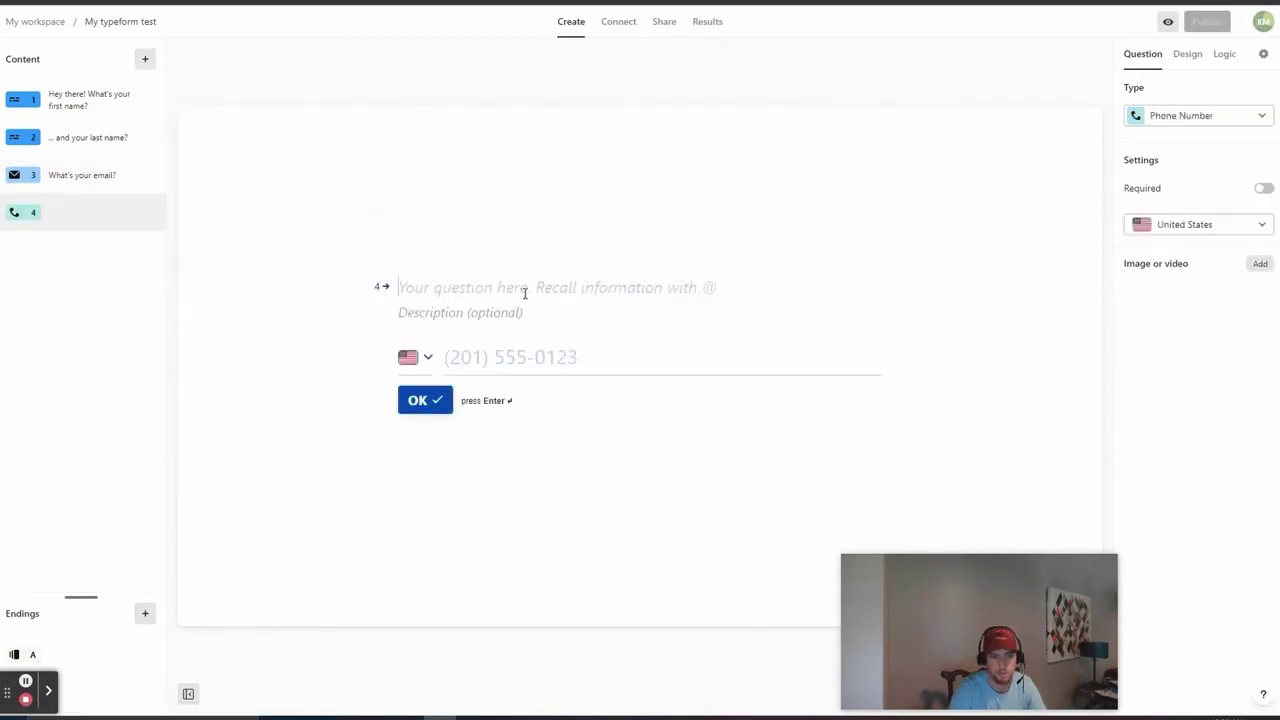
{"action": "type", "text": "What number can "}
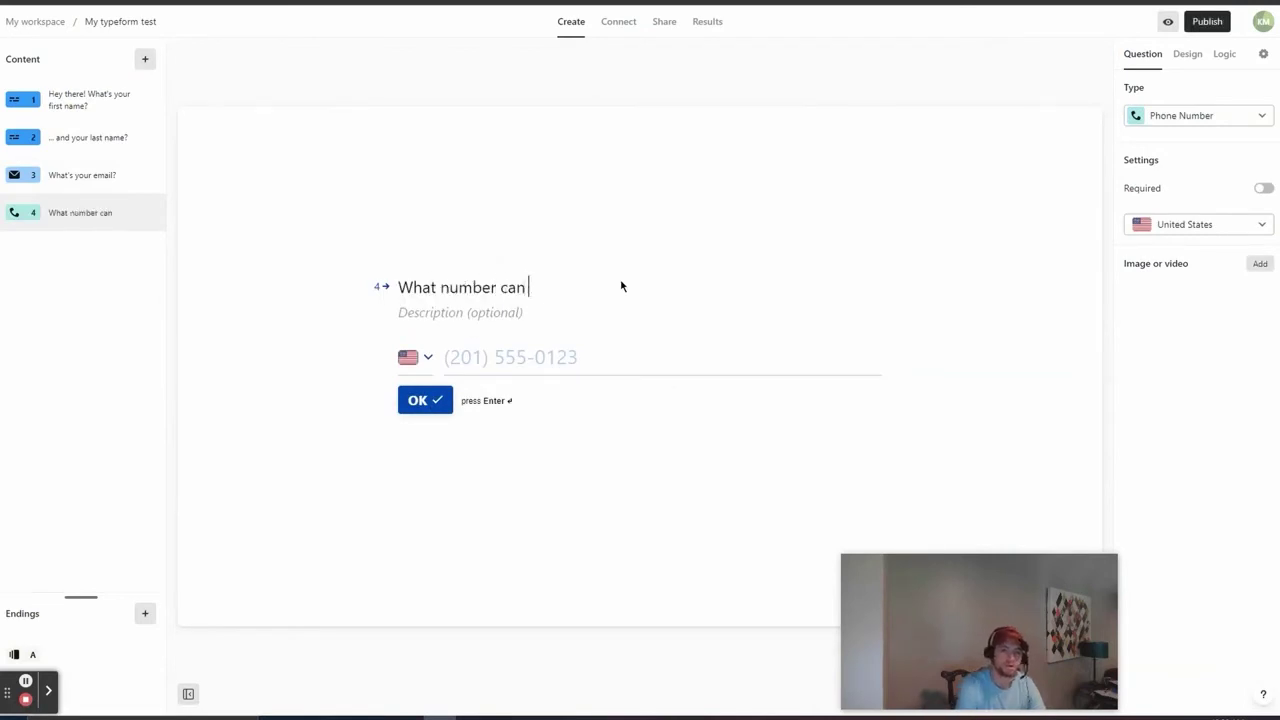
{"action": "type", "text": "you be reache"}
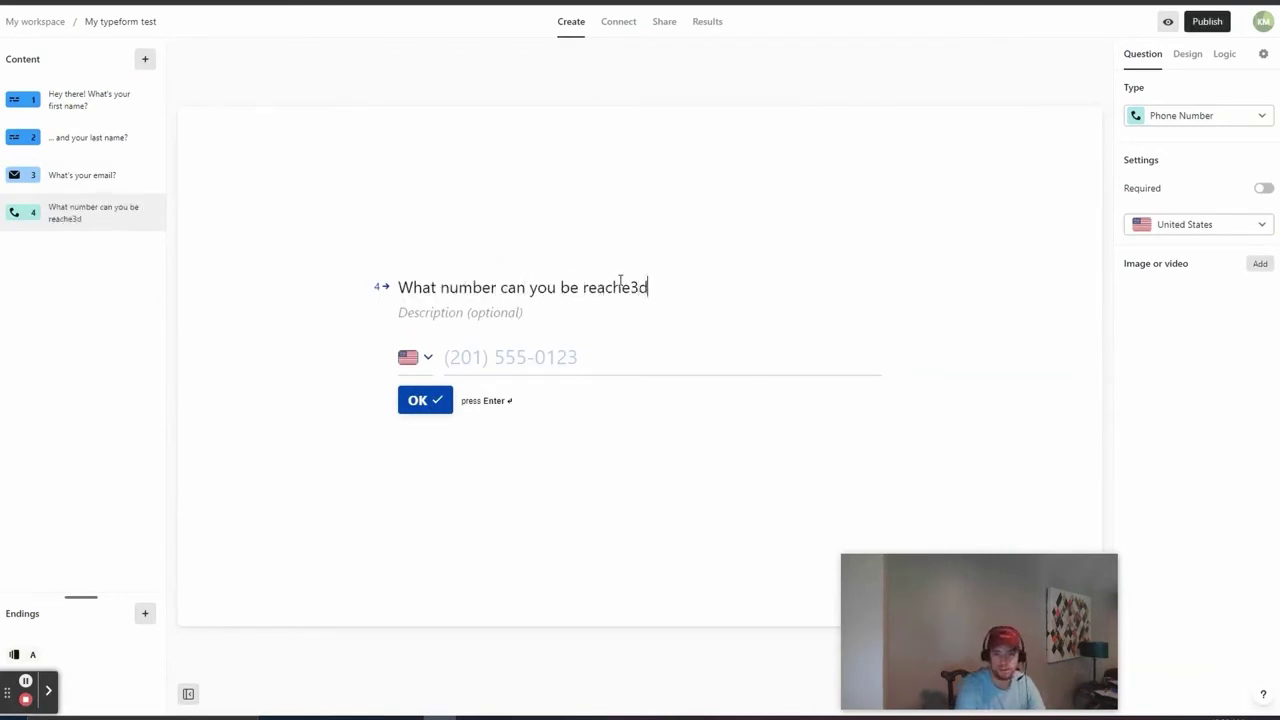
{"action": "type", "text": "d at?"}
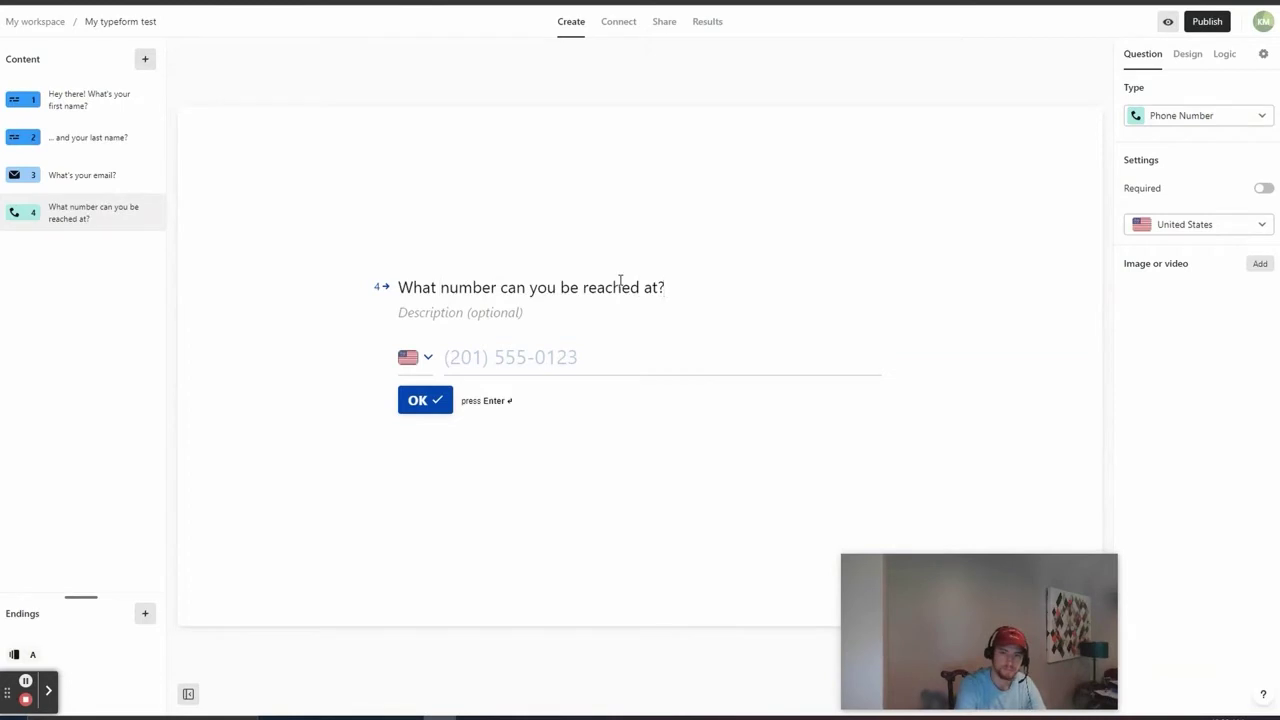
{"action": "left_click", "coordinate": [446, 313]}
{"action": "type", "text": "(we will associate this with your information"}
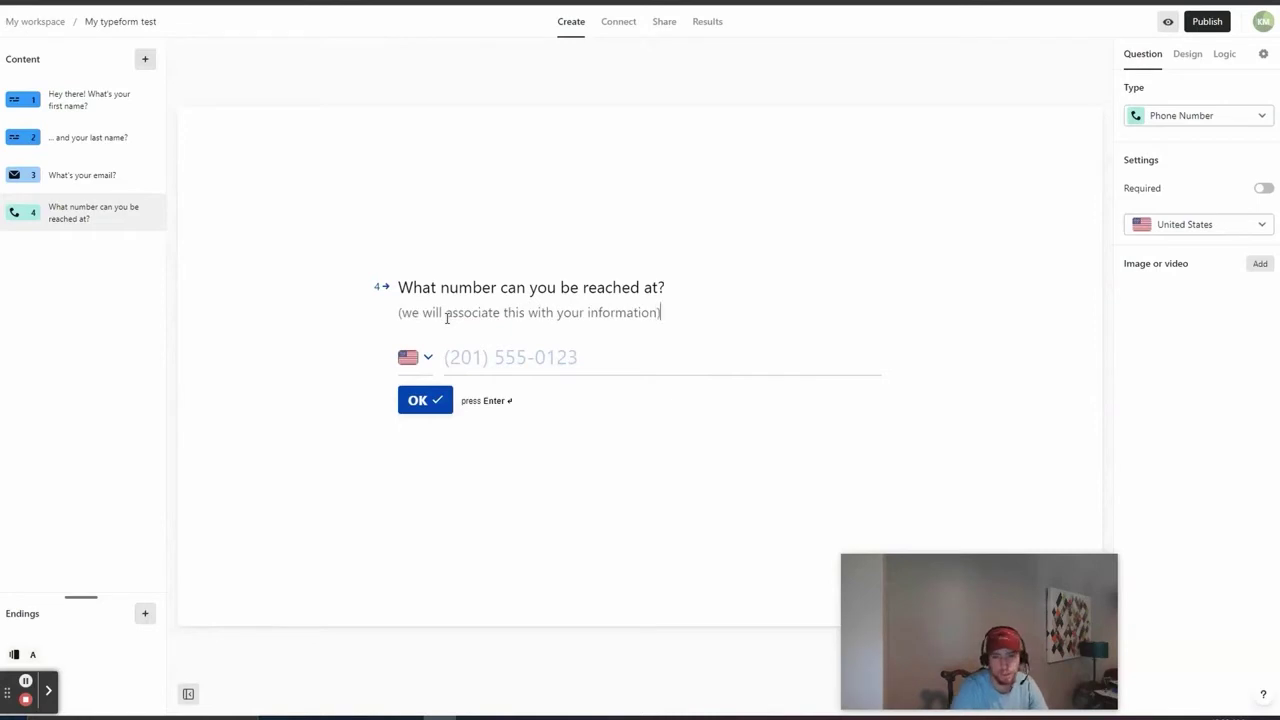
Step: Make the phone number question required and pick the smartphone icon from an icon search for 'phone'
{"action": "left_click", "coordinate": [1264, 188]}
{"action": "left_click", "coordinate": [1260, 263]}
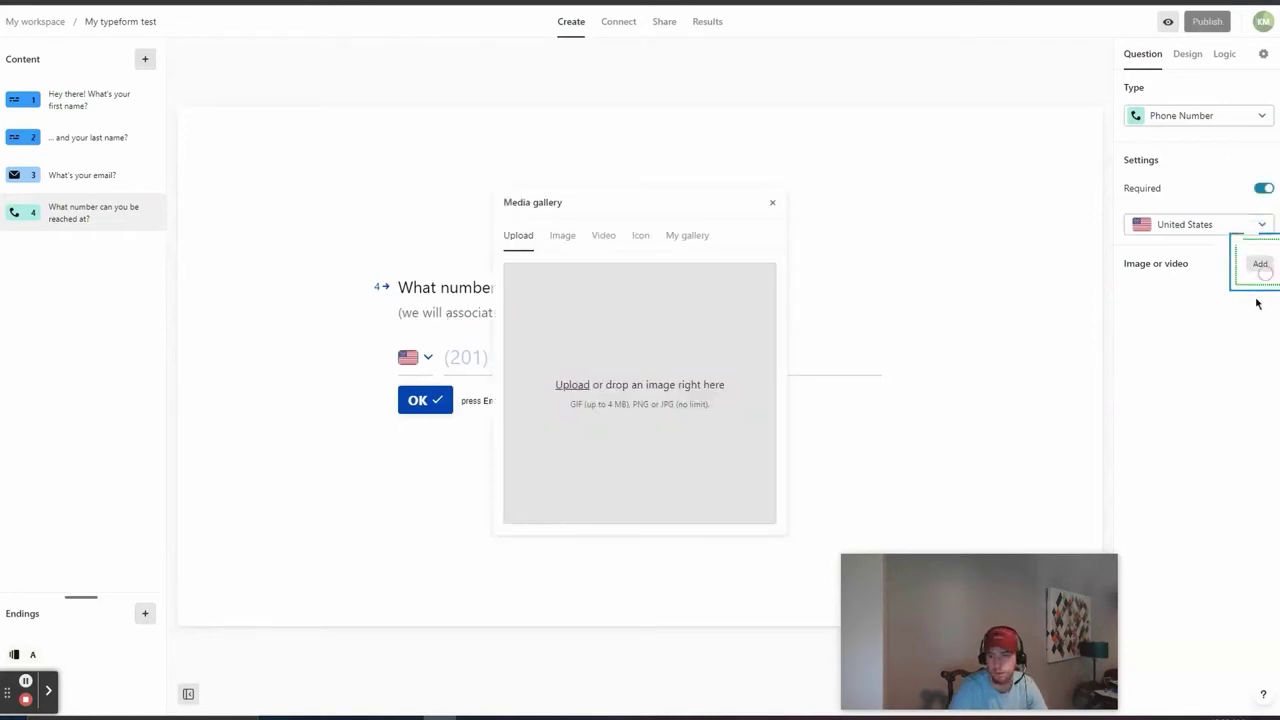
{"action": "left_click", "coordinate": [639, 237]}
{"action": "type", "text": "phone"}
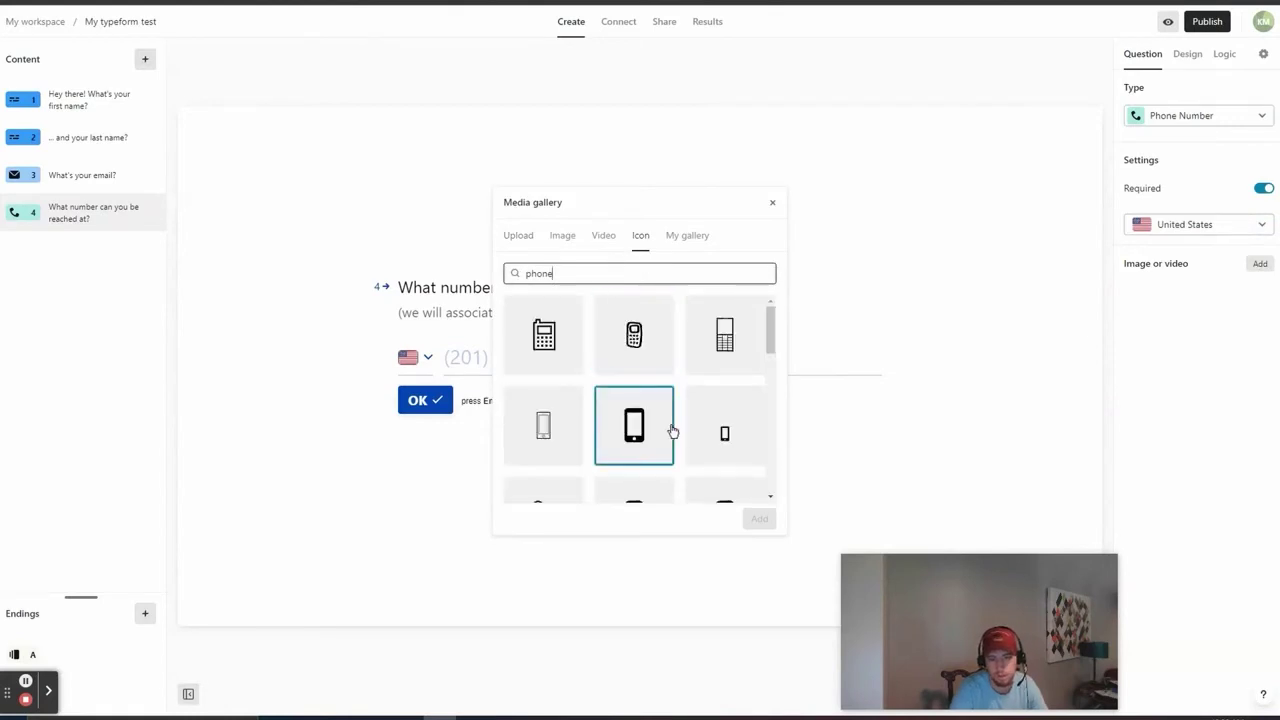
{"action": "scroll", "coordinate": [673, 430], "scroll_direction": "down", "scroll_amount": 1}
{"action": "left_click", "coordinate": [654, 383]}
Step: Colour the phone icon orange, add it, and place it to the right of the question
{"action": "left_click", "coordinate": [652, 386]}
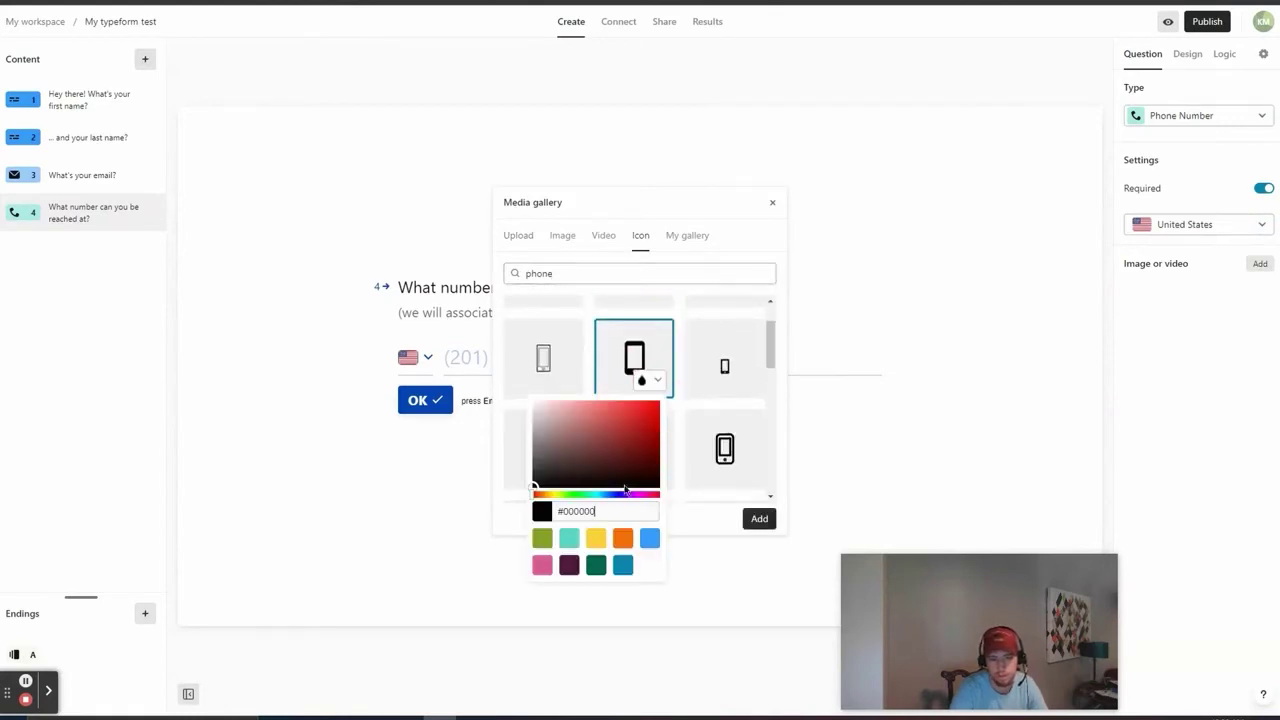
{"action": "left_click", "coordinate": [623, 539]}
{"action": "left_click", "coordinate": [759, 518]}
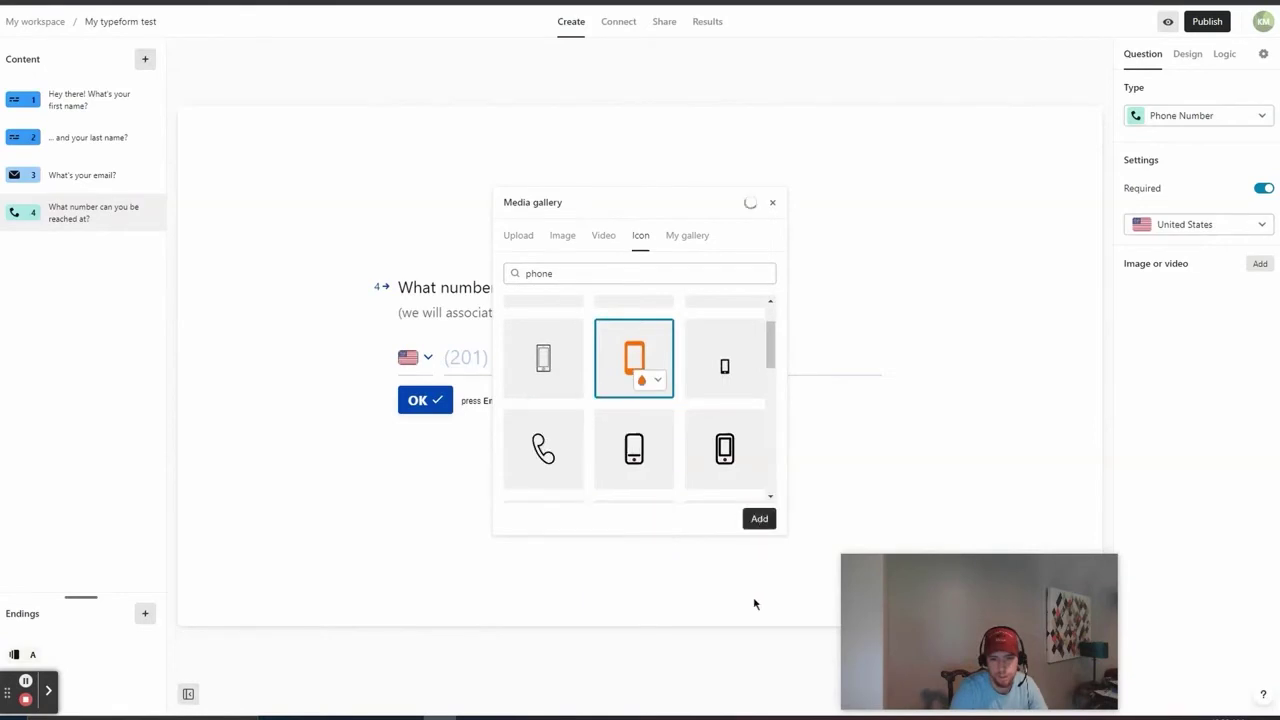
{"action": "left_click", "coordinate": [772, 202]}
{"action": "left_click", "coordinate": [1190, 336]}
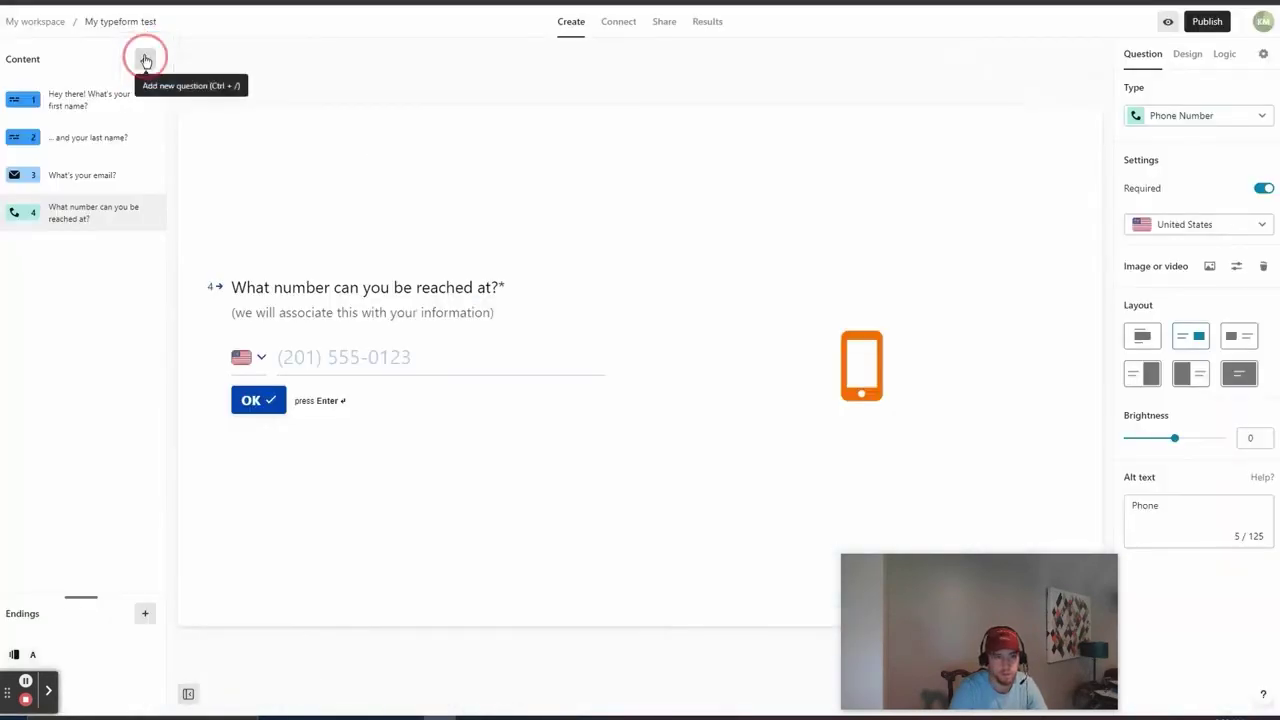
Step: Add a required Website question titled 'What's the URL of your company's website'
{"action": "left_click", "coordinate": [145, 59]}
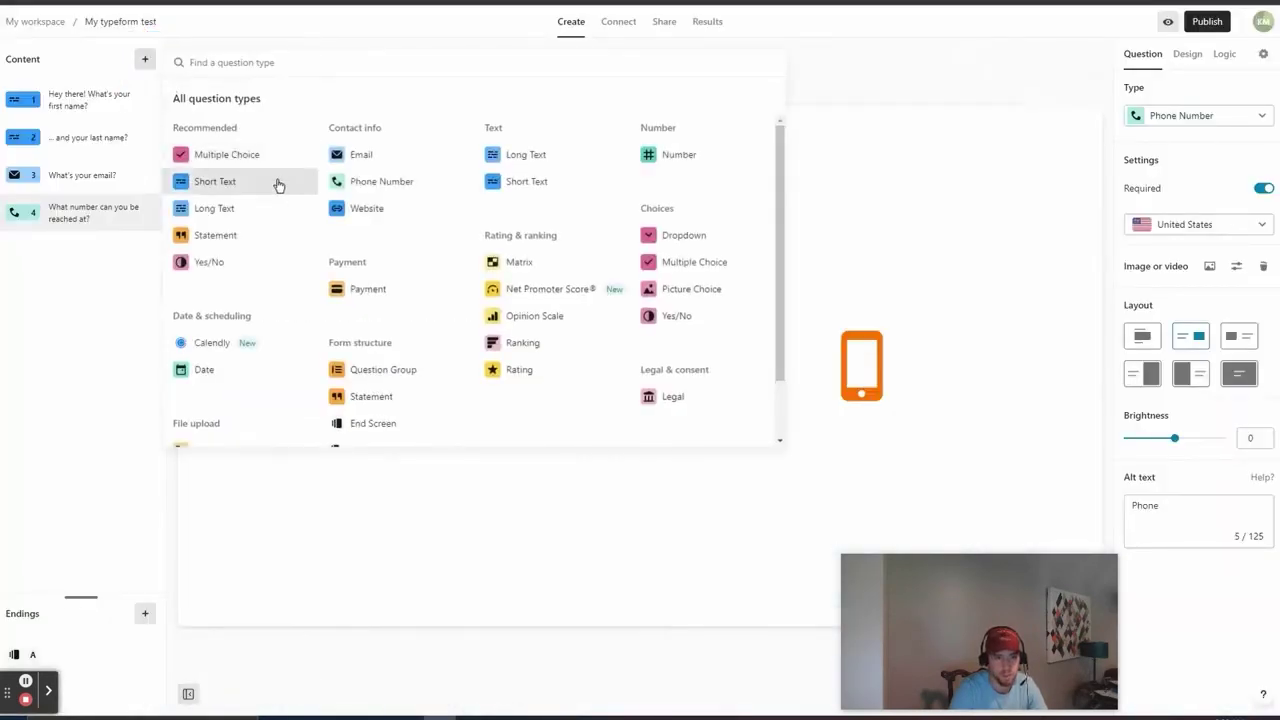
{"action": "left_click", "coordinate": [372, 210]}
{"action": "left_click", "coordinate": [524, 289]}
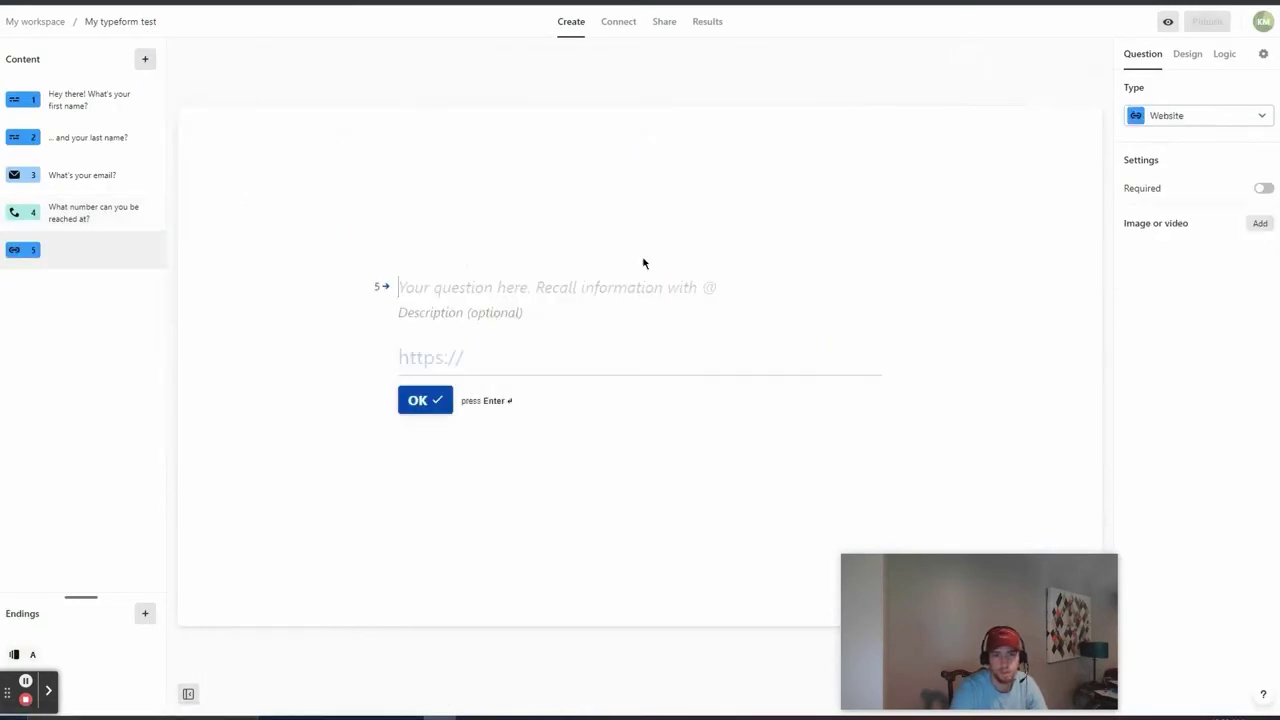
{"action": "type", "text": "What's"}
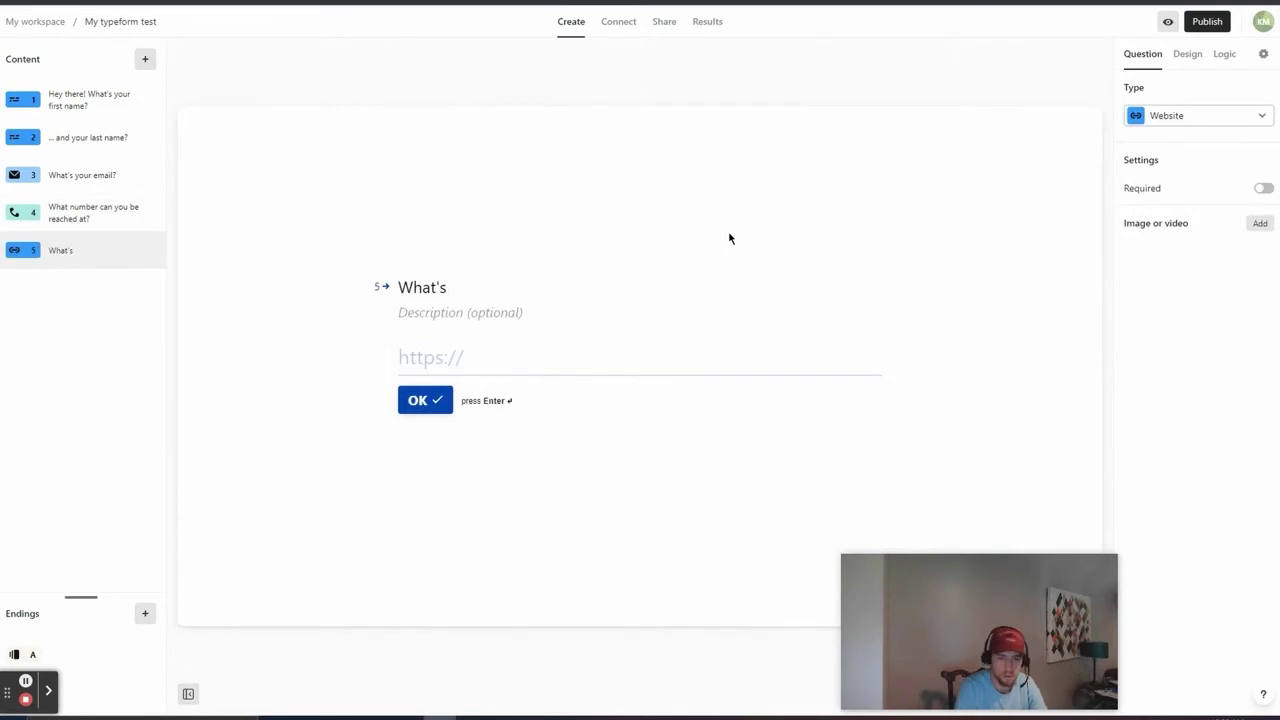
{"action": "type", "text": " the URL of your company's website?"}
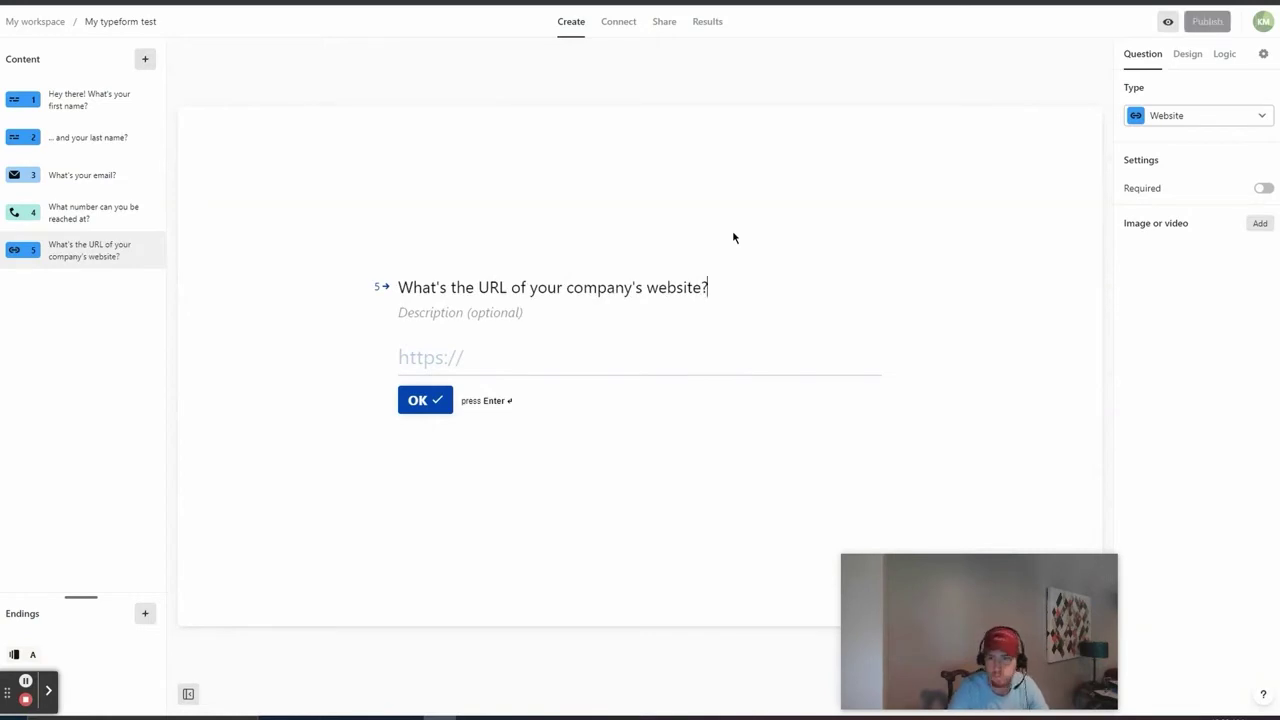
{"action": "left_click", "coordinate": [1264, 188]}
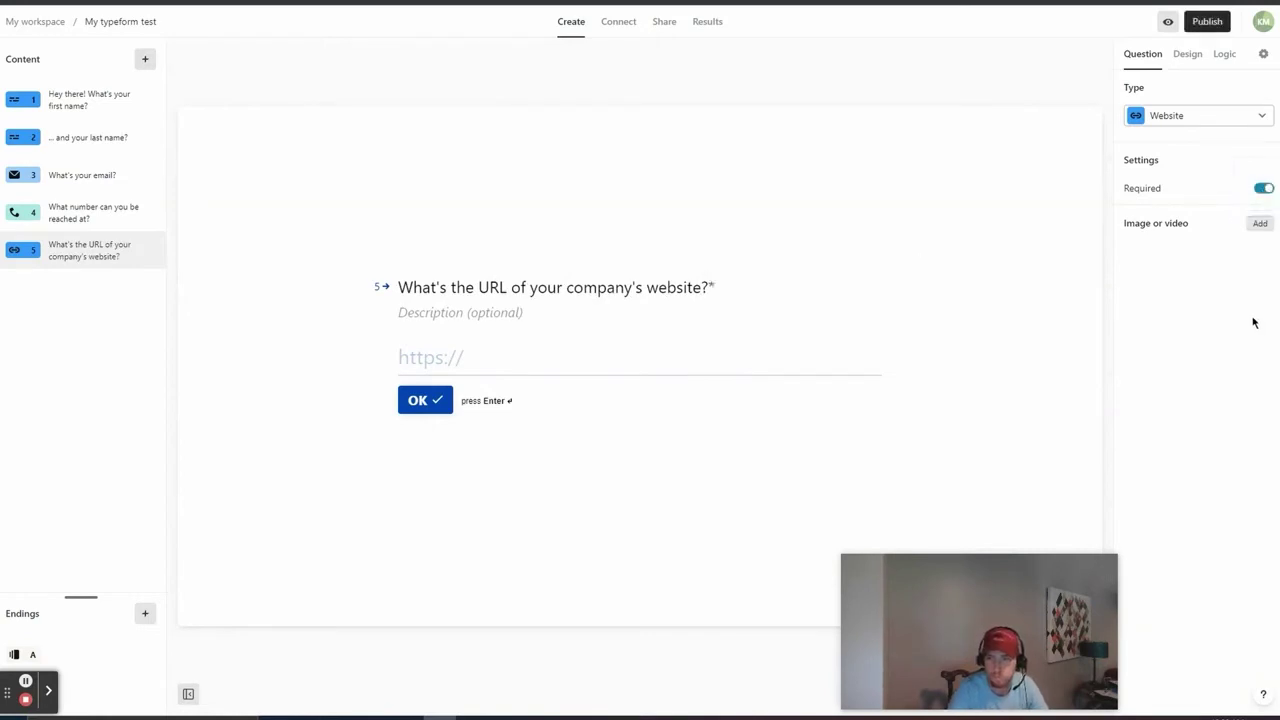
Step: Search the media gallery's icon library for a cursor icon
{"action": "left_click", "coordinate": [1259, 223]}
{"action": "left_click", "coordinate": [640, 244]}
{"action": "left_click", "coordinate": [651, 271]}
{"action": "type", "text": "w"}
{"action": "type", "text": "ursor"}
Step: Add an orange #FA6B05 cursor icon to the right of the website question, then return to question 1
{"action": "left_click", "coordinate": [543, 428]}
{"action": "left_click", "coordinate": [563, 447]}
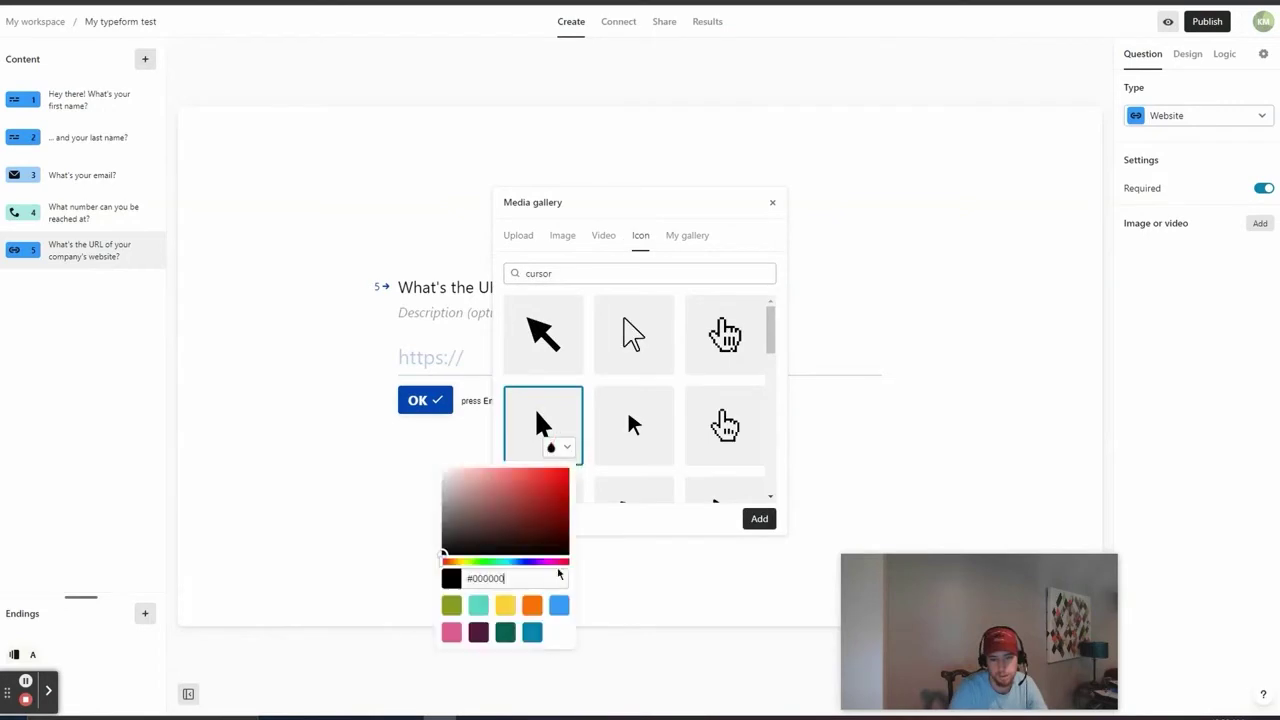
{"action": "left_click", "coordinate": [531, 605]}
{"action": "left_click", "coordinate": [759, 518]}
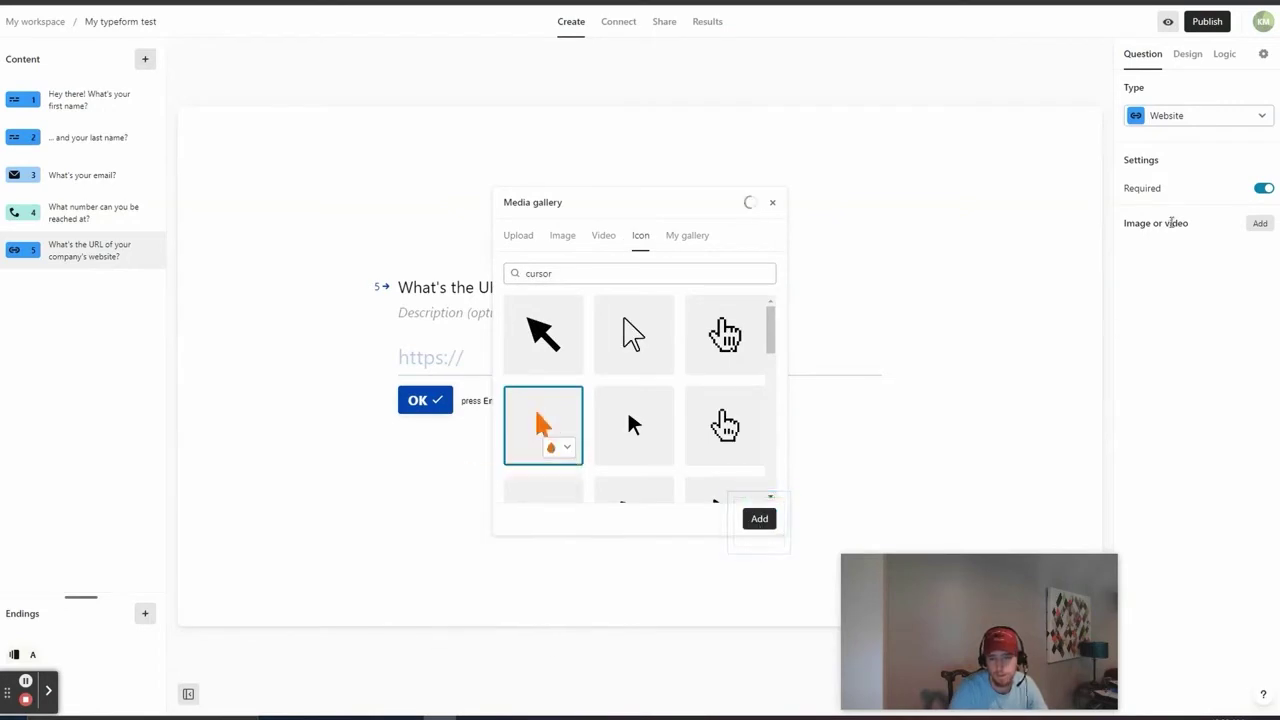
{"action": "left_click", "coordinate": [771, 205]}
{"action": "left_click", "coordinate": [1200, 301]}
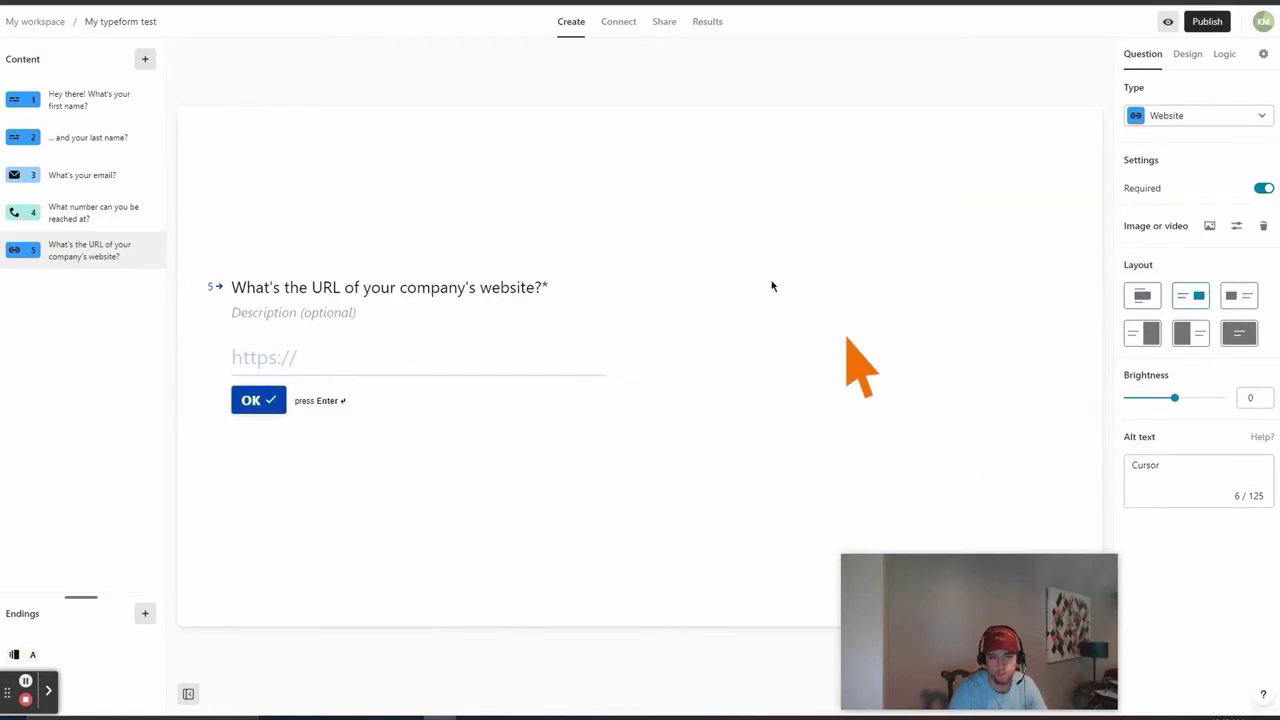
{"action": "left_click", "coordinate": [110, 113]}
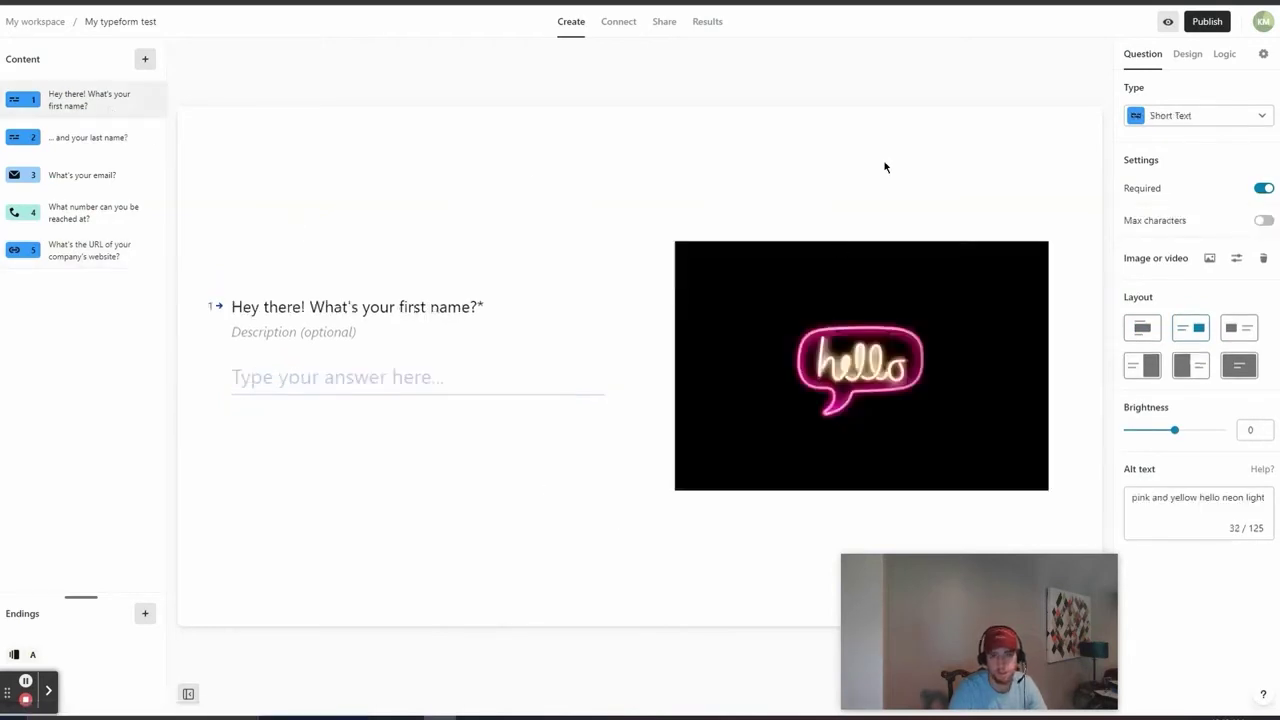
{"action": "left_click", "coordinate": [114, 137]}
{"action": "left_click", "coordinate": [114, 180]}
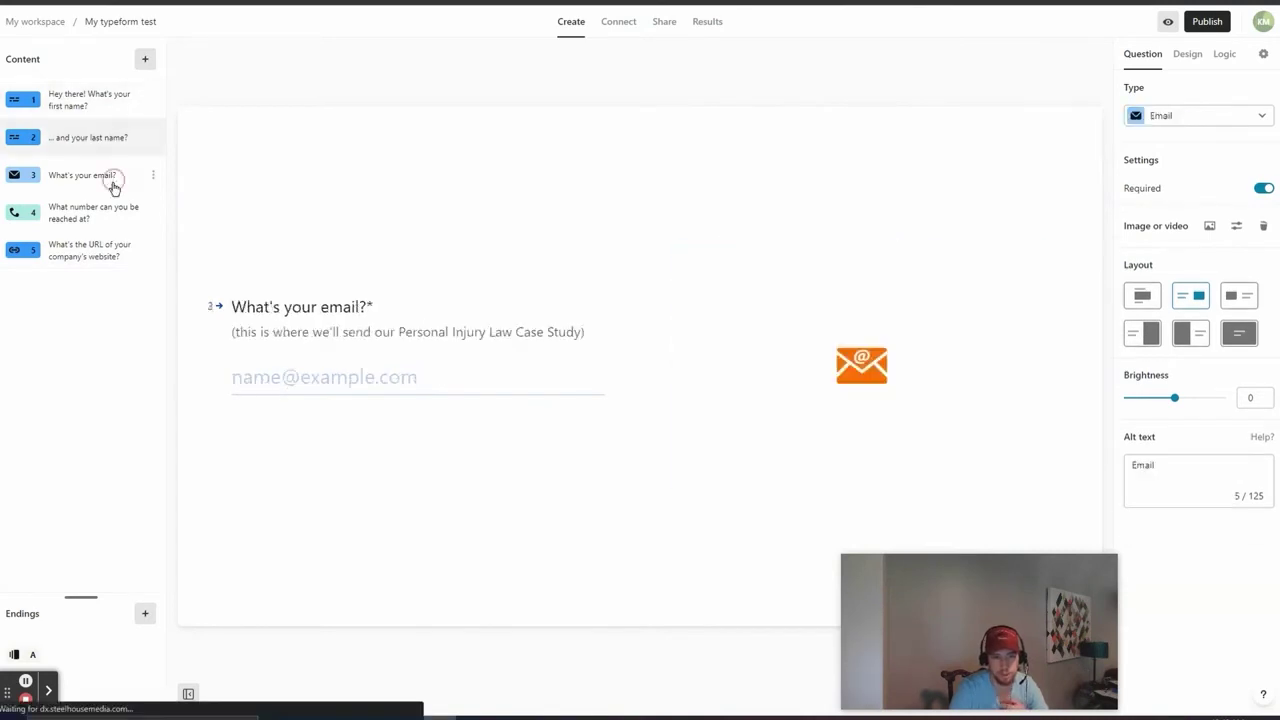
{"action": "left_click", "coordinate": [90, 250]}
{"action": "left_click", "coordinate": [63, 114]}
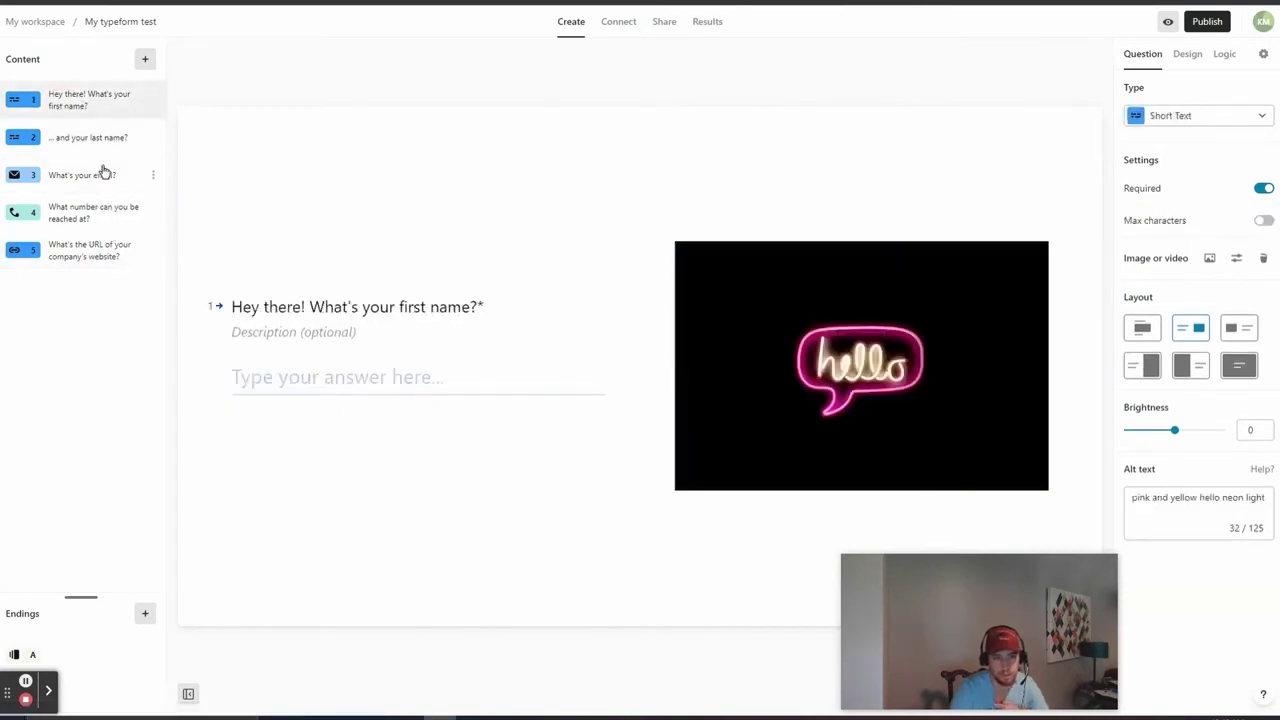
{"action": "left_click", "coordinate": [100, 145]}
{"action": "left_click", "coordinate": [98, 185]}
{"action": "left_click", "coordinate": [106, 214]}
{"action": "left_click", "coordinate": [117, 251]}
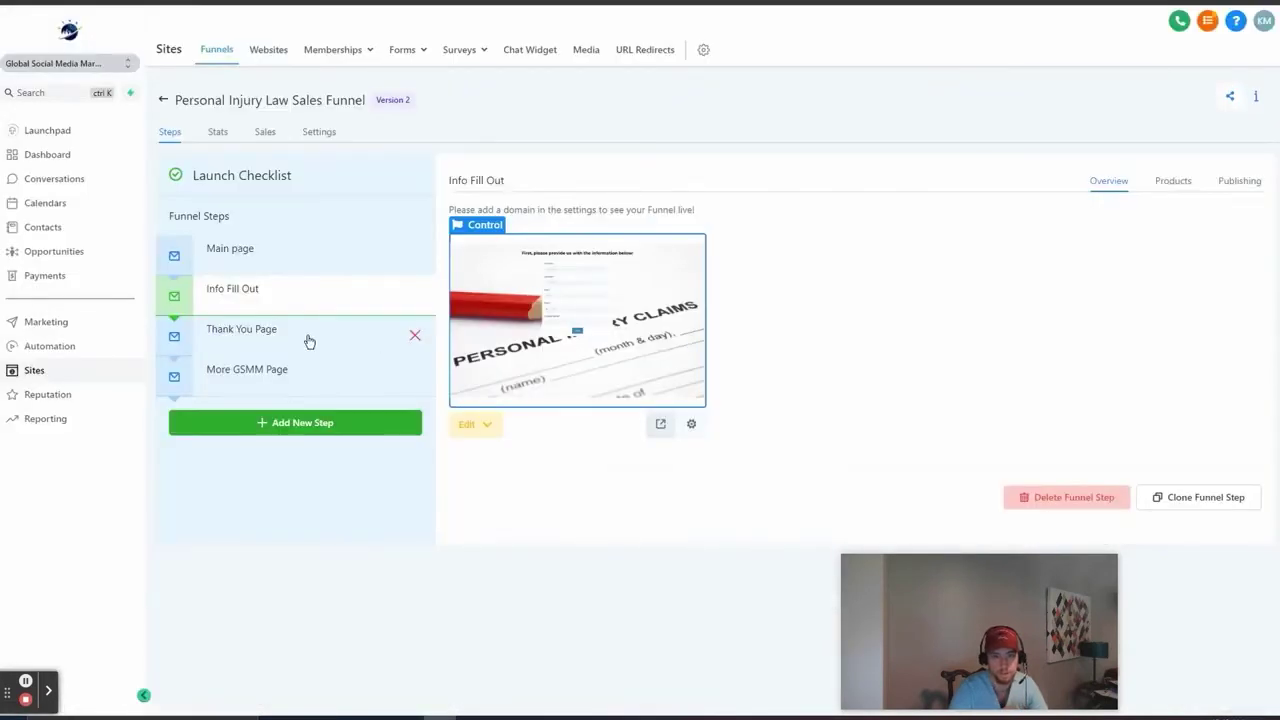
Step: Open the Thank You Page funnel step's preview in its own tab
{"action": "left_click", "coordinate": [309, 342]}
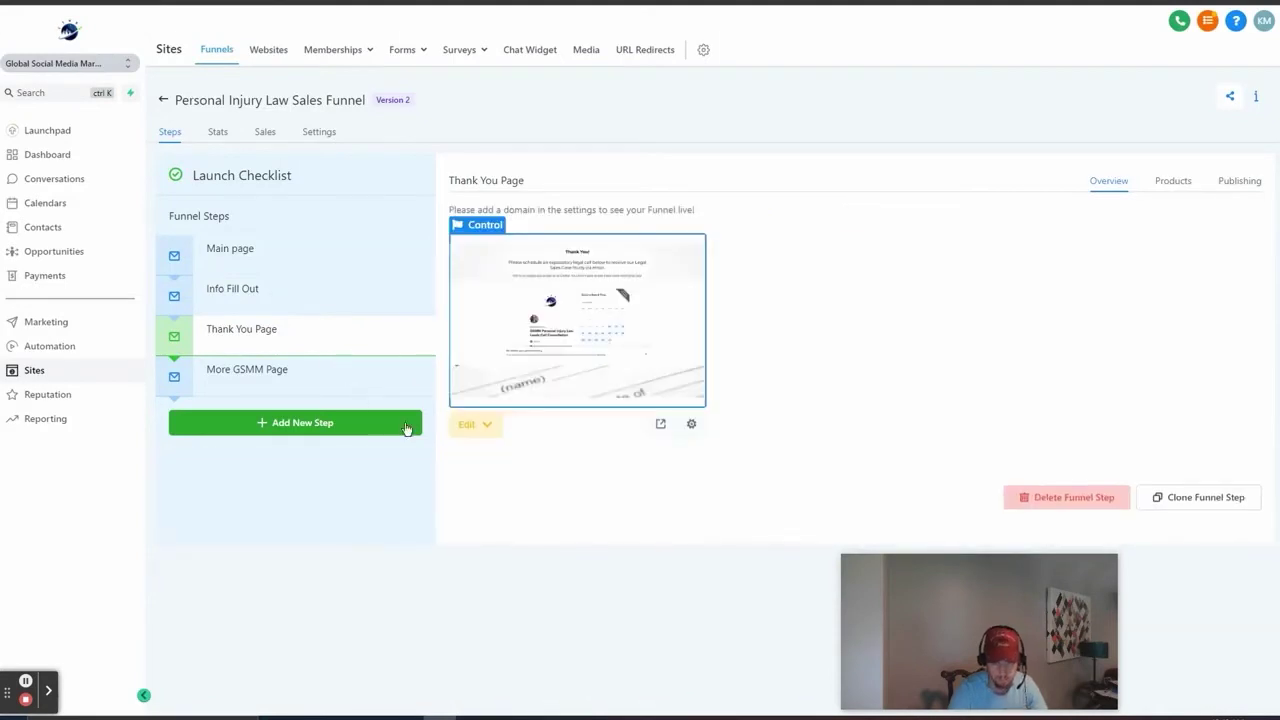
{"action": "left_click", "coordinate": [659, 425]}
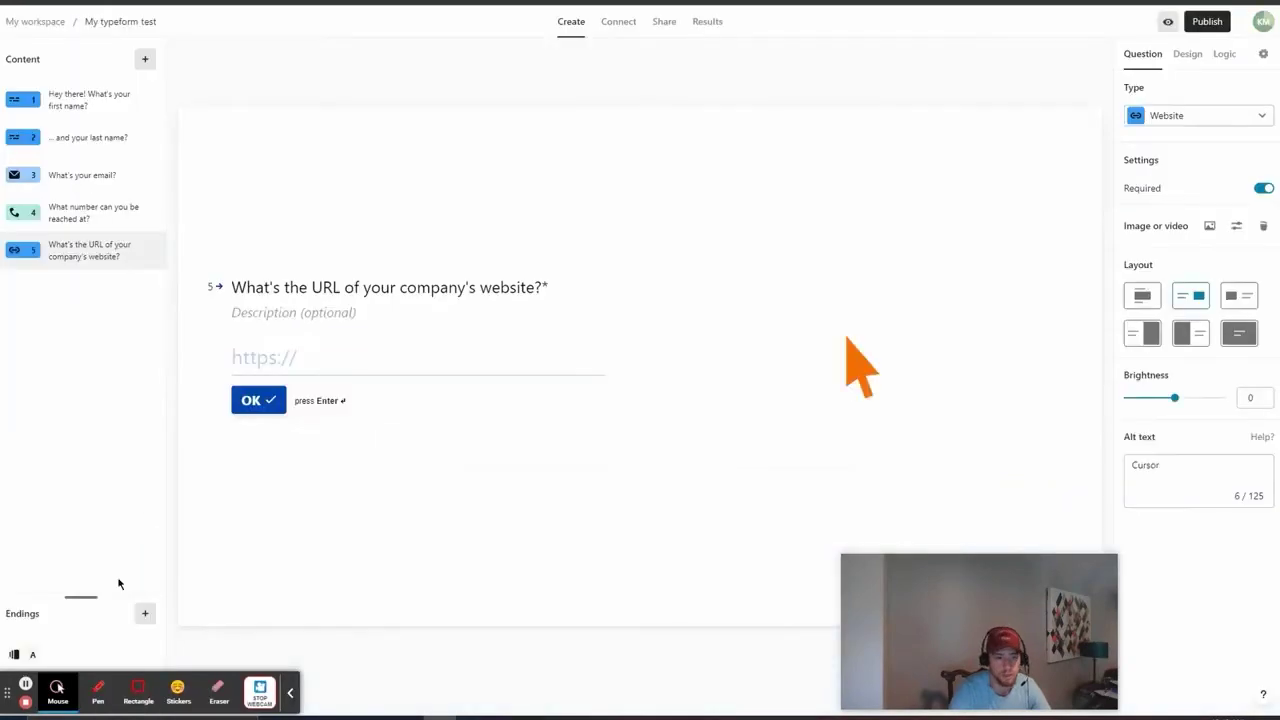
Step: Add a Redirect to URL ending with the pasted GoHighLevel preview link and publish the form
{"action": "left_click", "coordinate": [145, 613]}
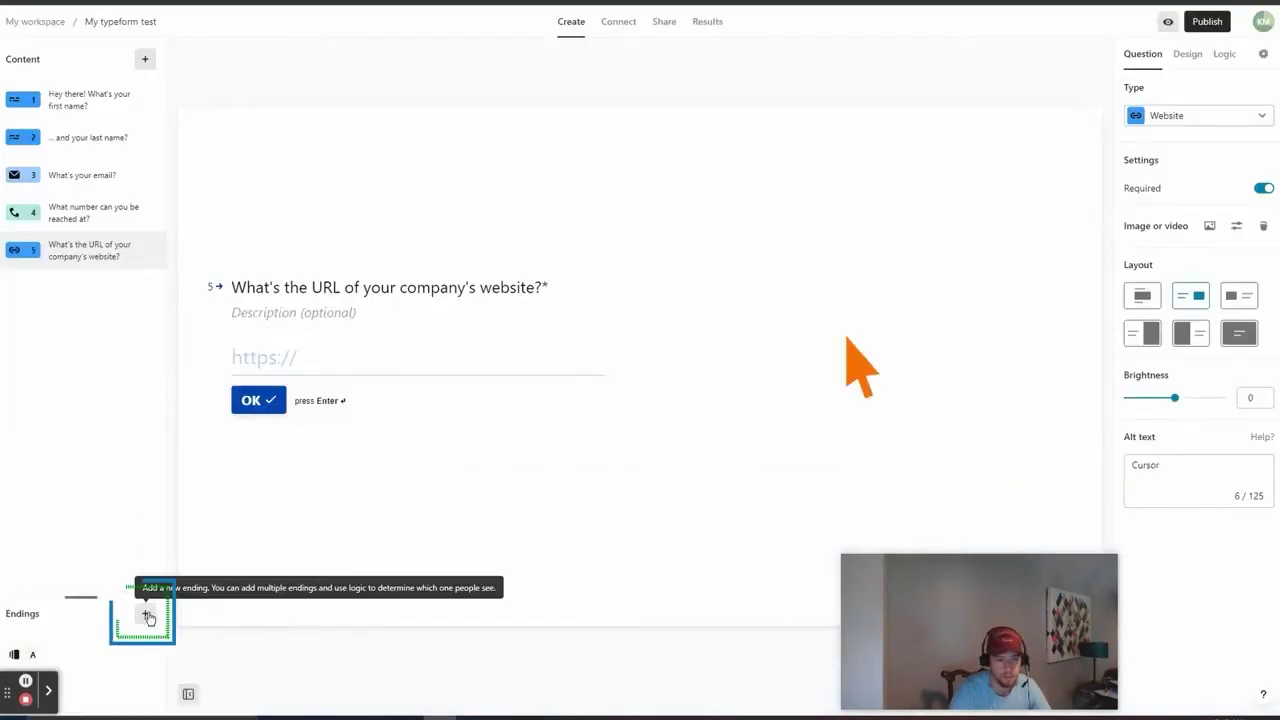
{"action": "left_click", "coordinate": [145, 613]}
{"action": "left_click", "coordinate": [217, 675]}
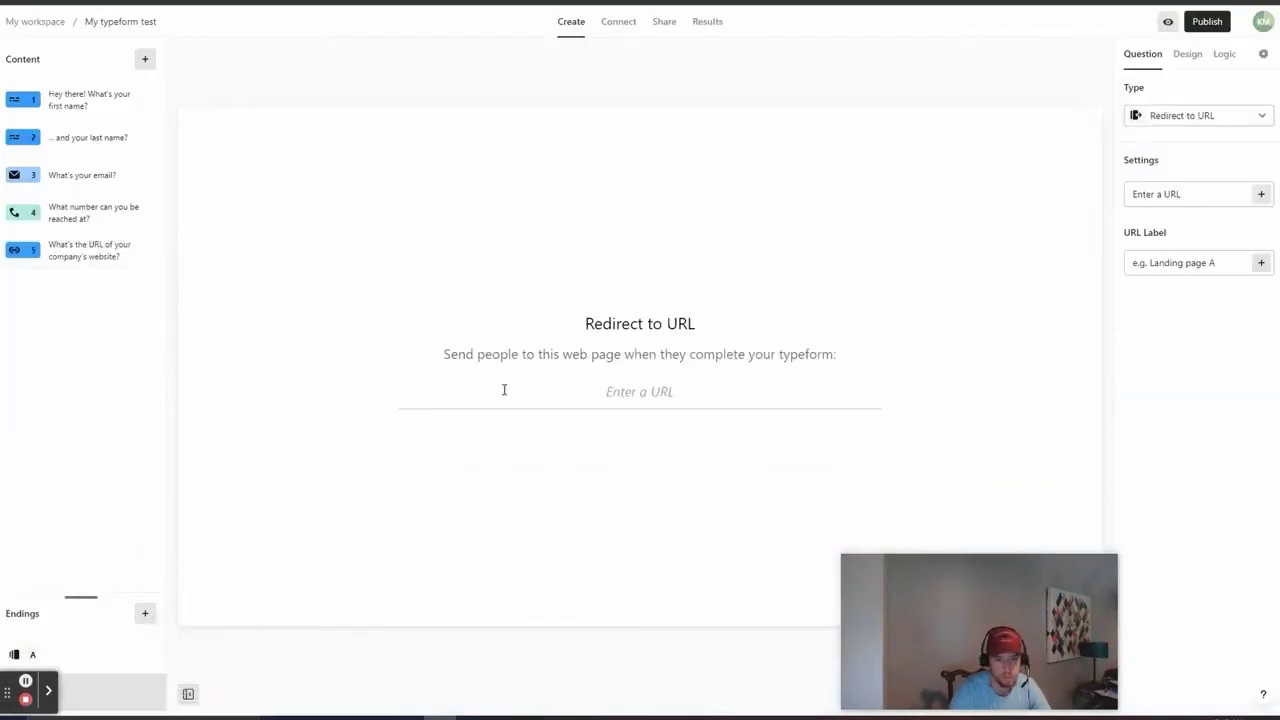
{"action": "left_click", "coordinate": [565, 392]}
{"action": "type", "text": "https://app.gohighlevel.com/v2/preview/AJheNaZrSOZNOko8L0TR"}
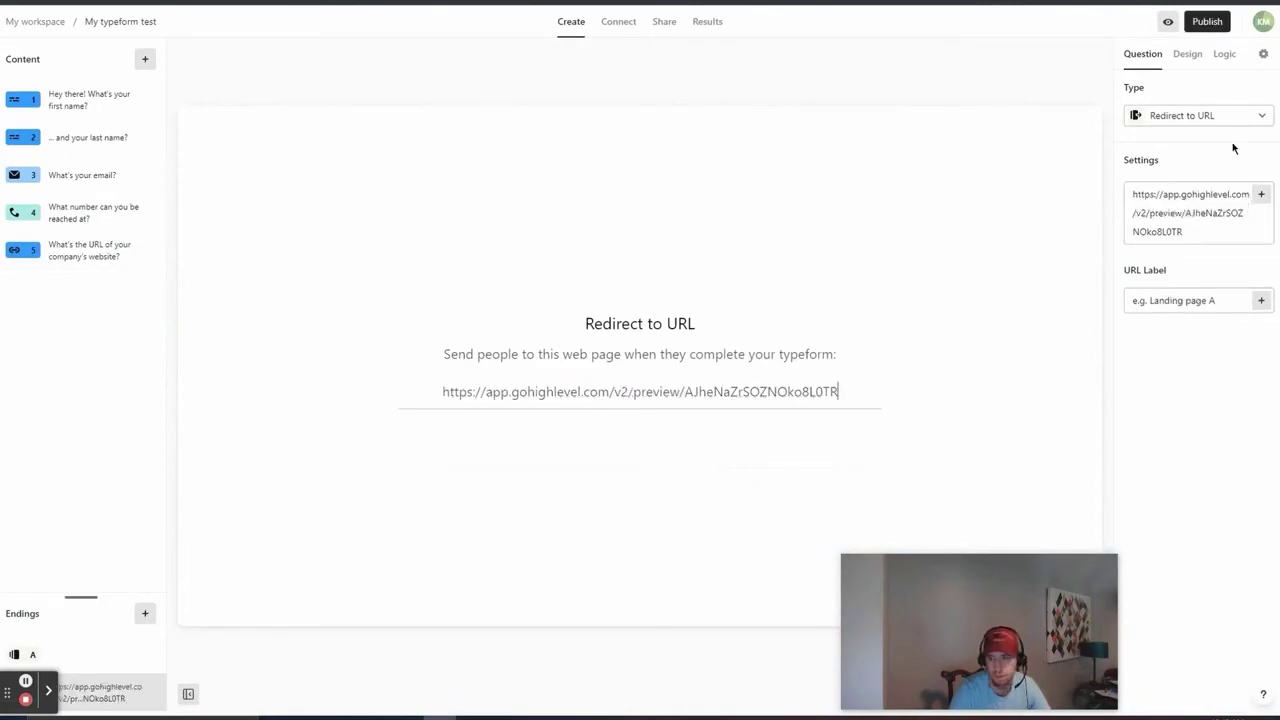
{"action": "left_click", "coordinate": [1209, 22]}
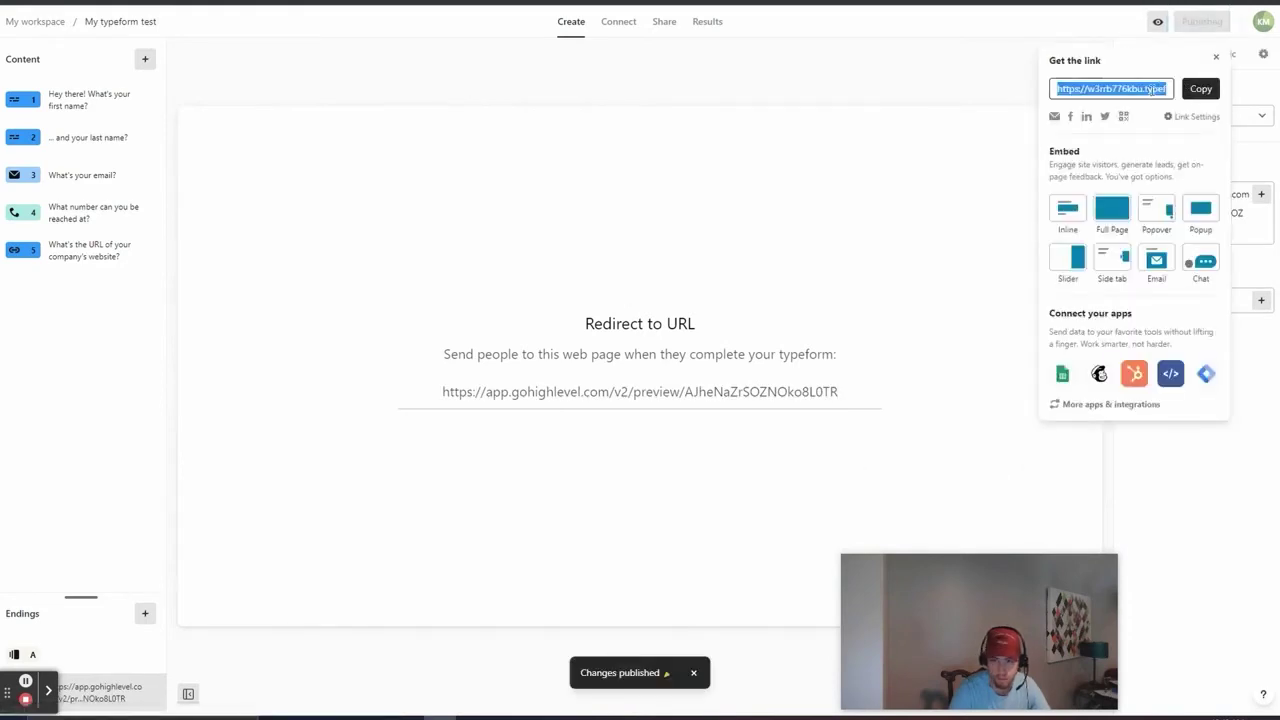
Step: Load the published form in a new tab and answer the first-name and last-name questions
{"action": "key", "text": "ctrl+t"}
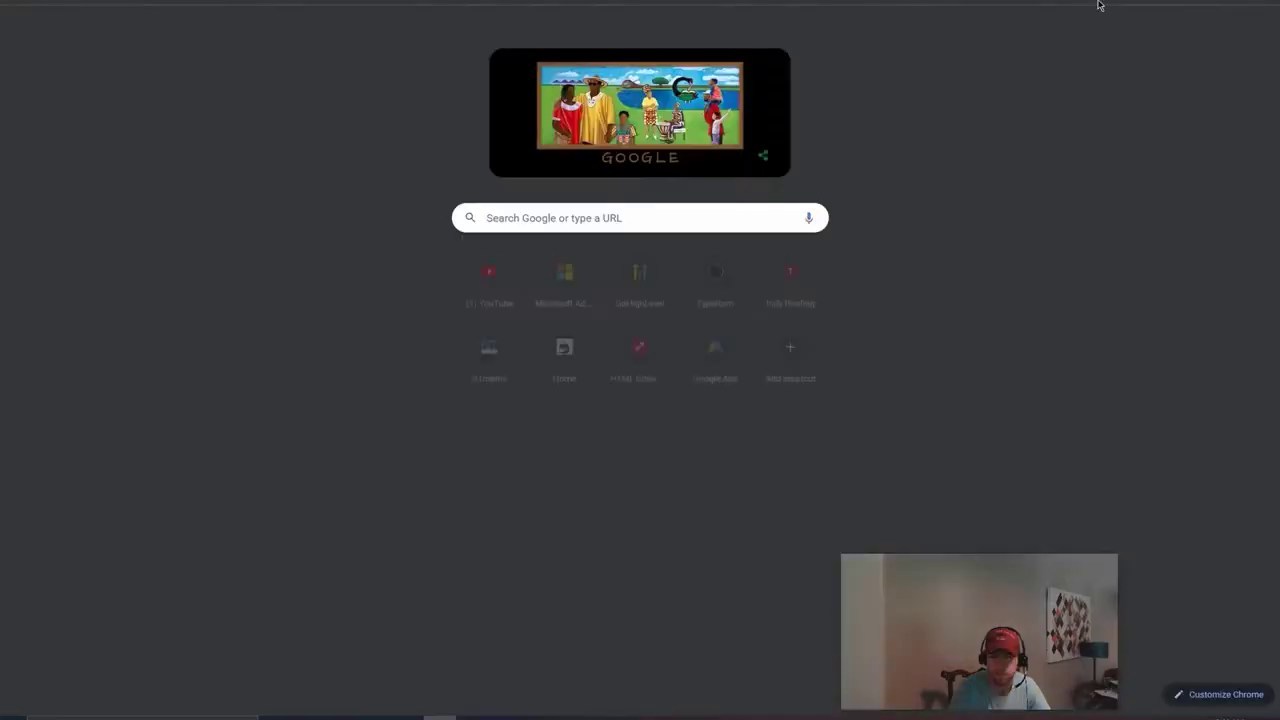
{"action": "key", "text": "ctrl+v"}
{"action": "key", "text": "Return"}
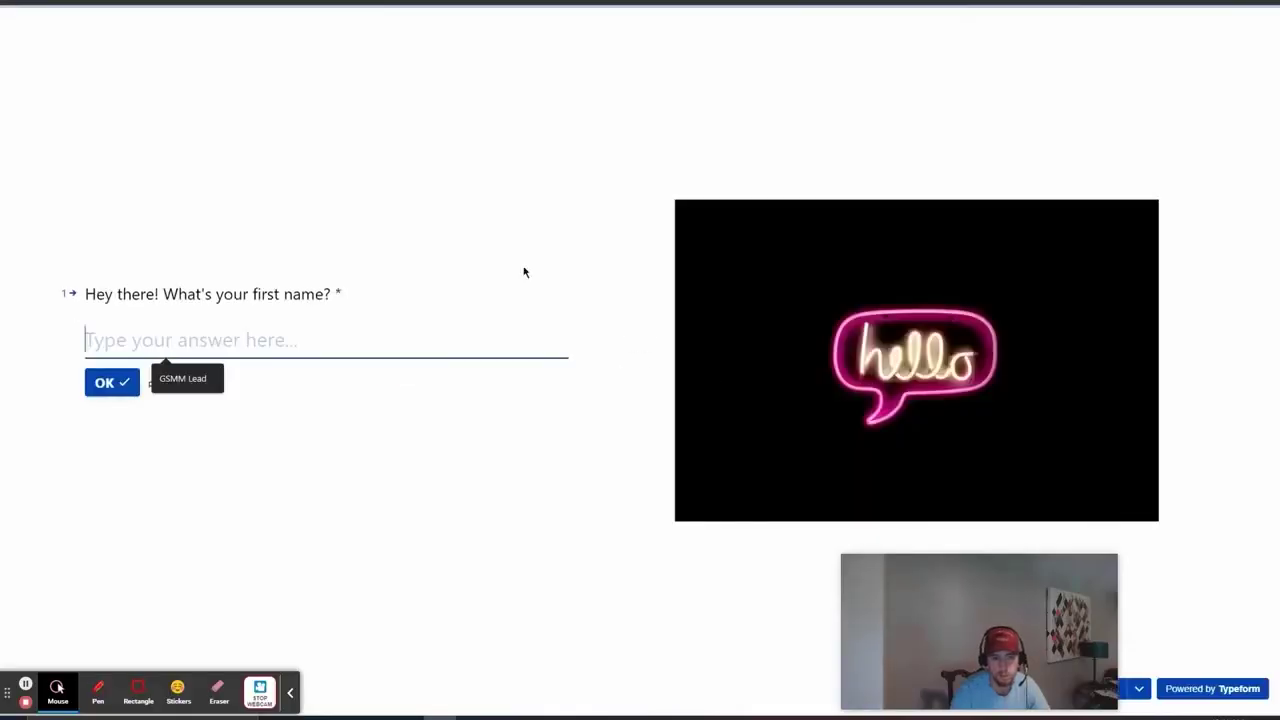
{"action": "type", "text": "Joh"}
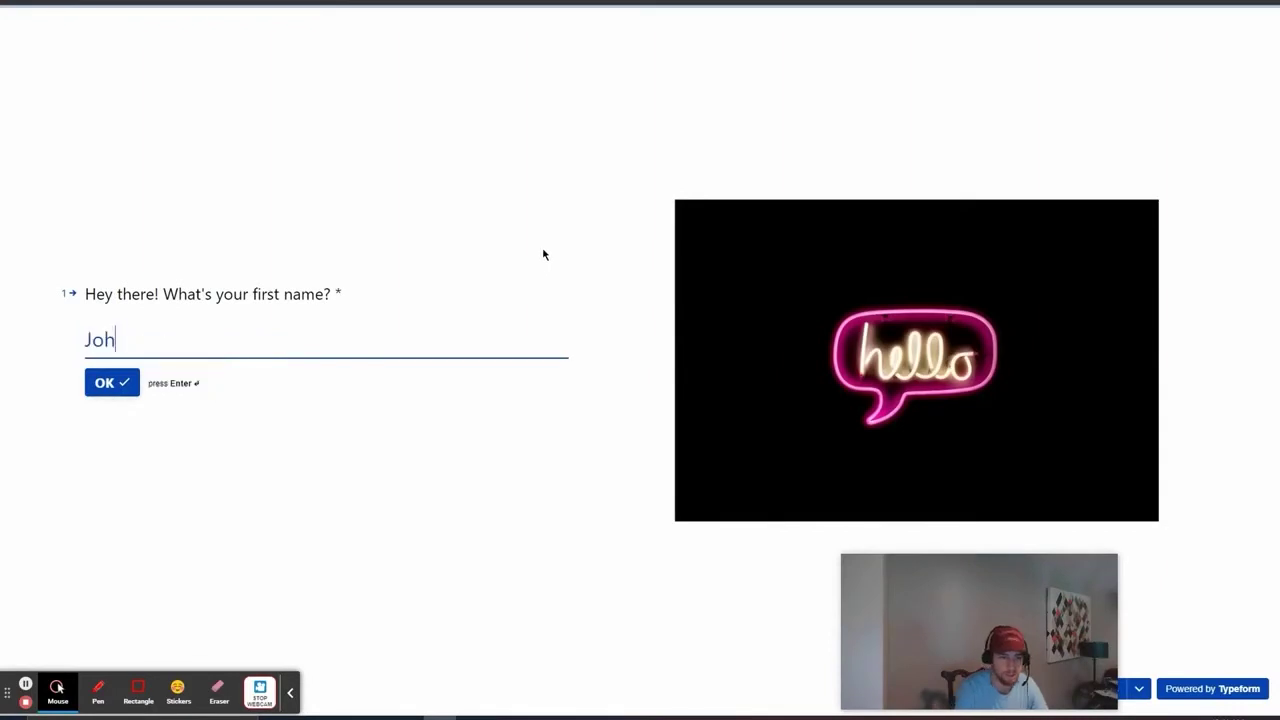
{"action": "type", "text": "n"}
{"action": "key", "text": "Return"}
{"action": "type", "text": "Do"}
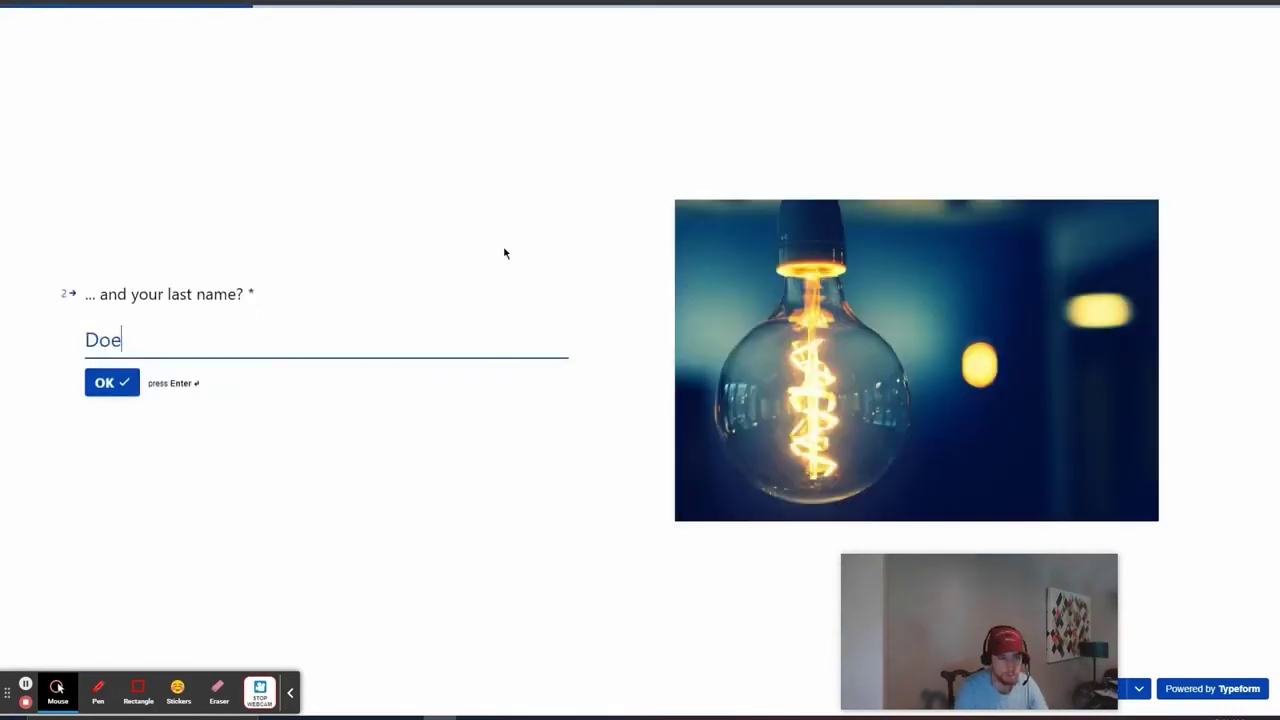
{"action": "type", "text": "e"}
{"action": "key", "text": "Return"}
Step: Fill in email, phone number and company website, submit the test response, and close the tab
{"action": "left_click", "coordinate": [200, 390]}
{"action": "left_click", "coordinate": [92, 400]}
{"action": "type", "text": "4045555555"}
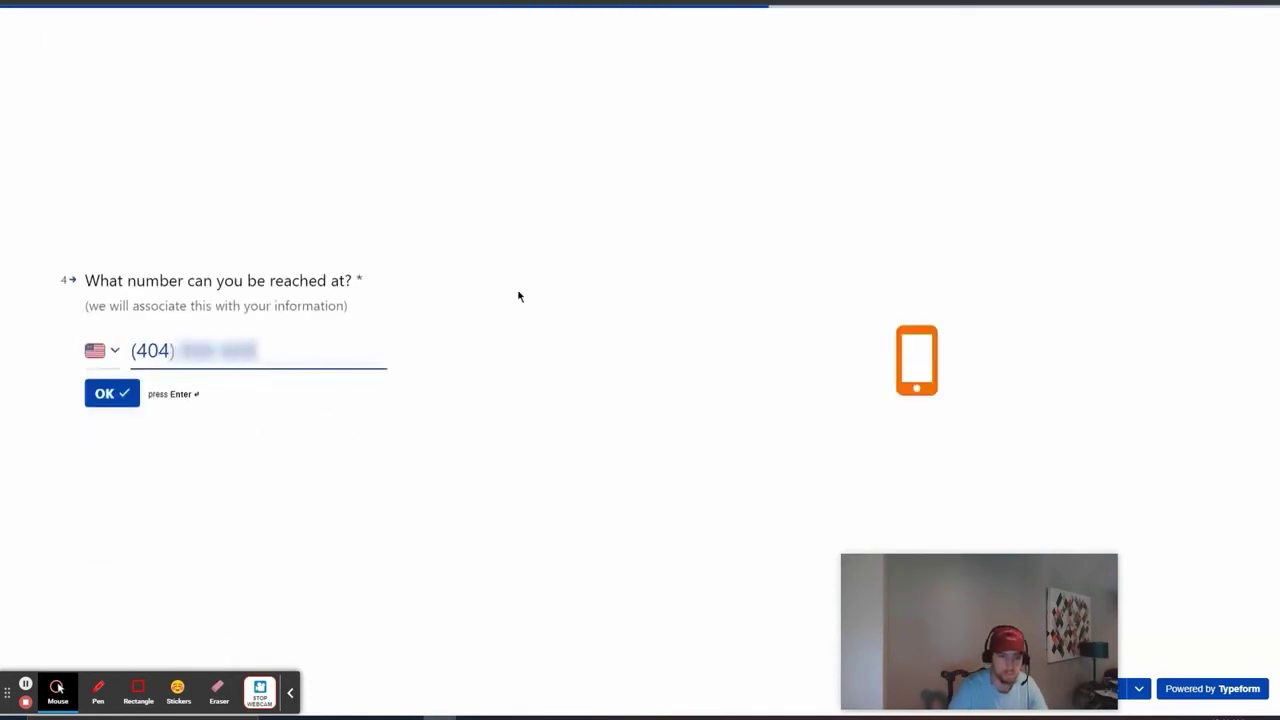
{"action": "key", "text": "Return"}
{"action": "left_click", "coordinate": [457, 366]}
{"action": "left_click", "coordinate": [398, 452]}
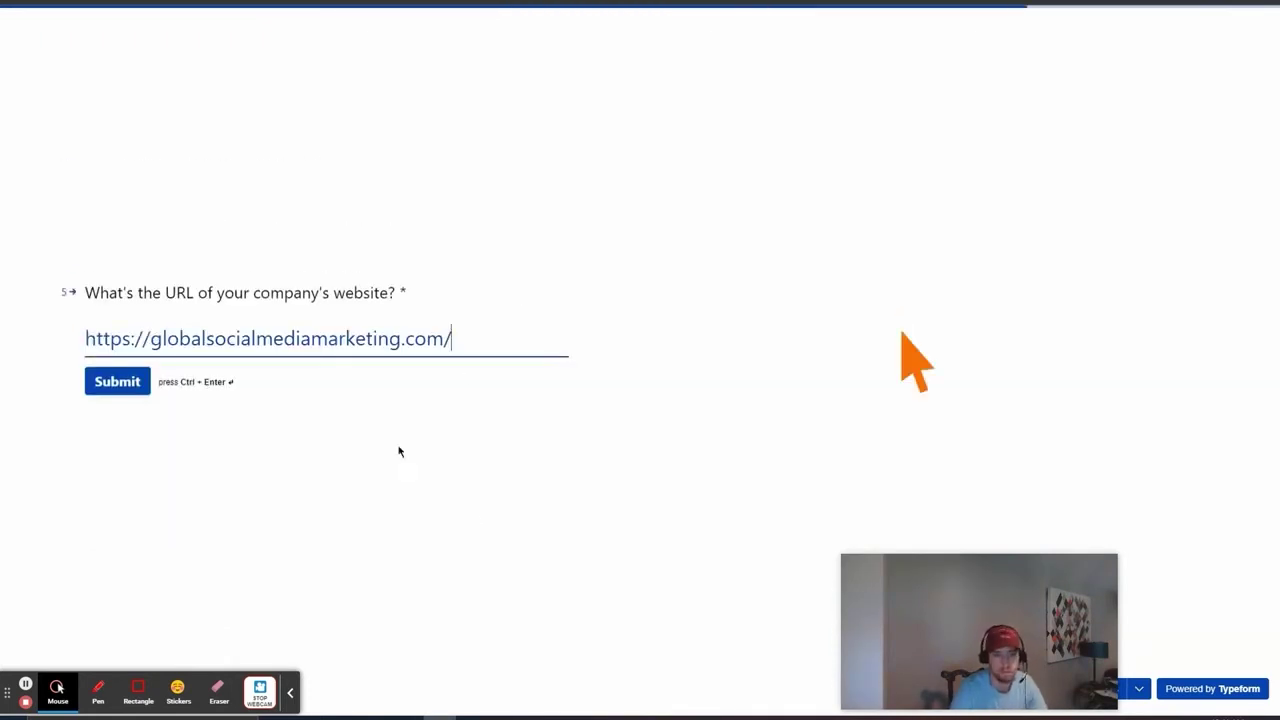
{"action": "left_click", "coordinate": [469, 477]}
{"action": "left_click", "coordinate": [128, 384]}
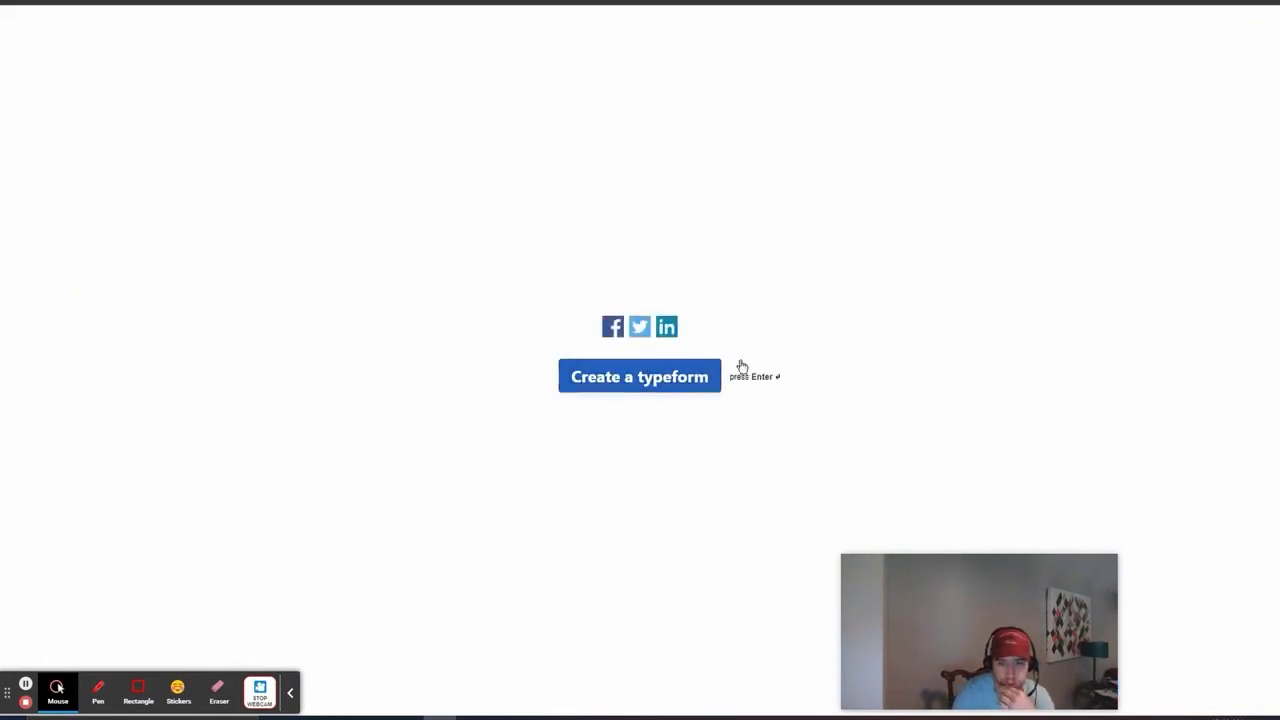
{"action": "key", "text": "ctrl+w"}
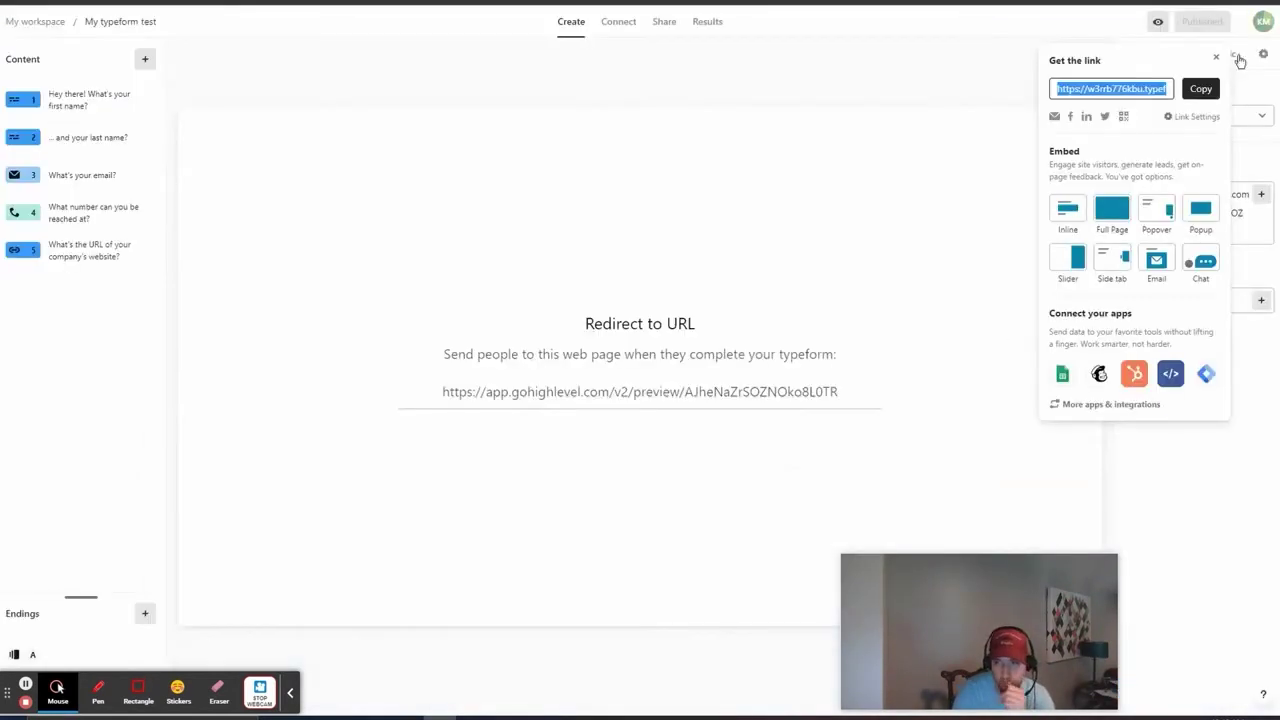
Step: Title question 1 'Would you like to tell us your Name?' and make it required
{"action": "left_click", "coordinate": [1217, 60]}
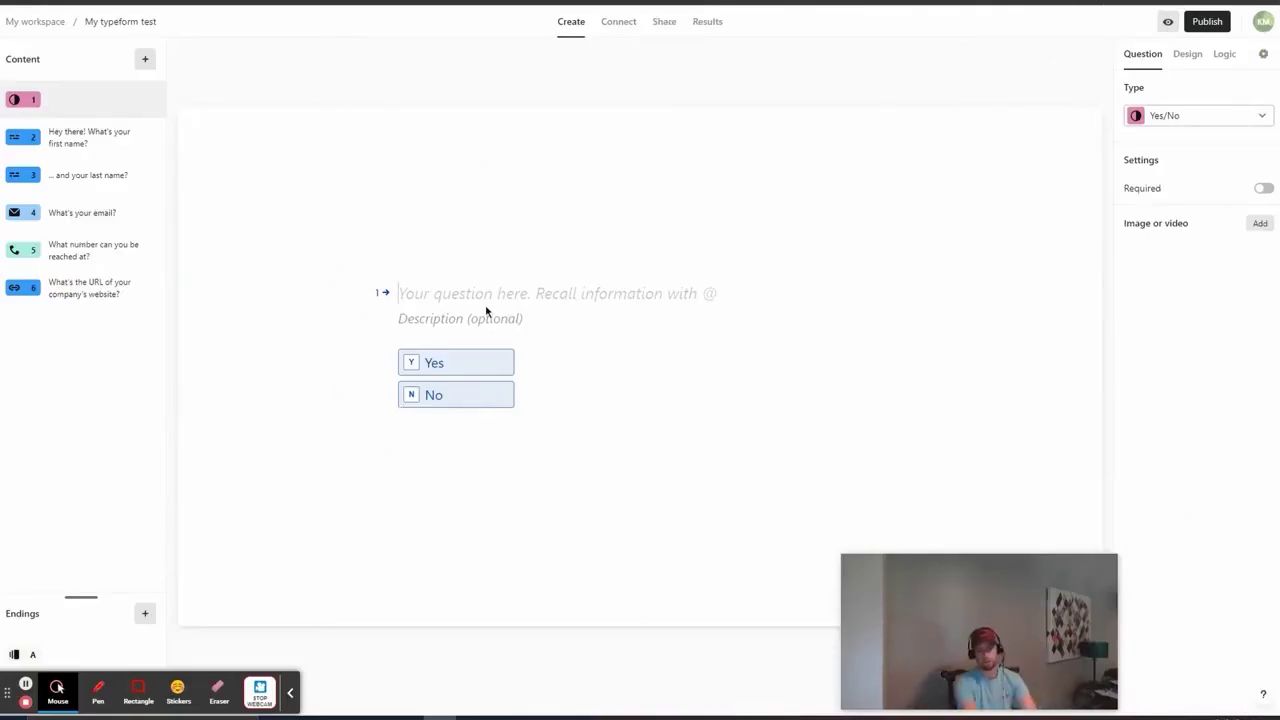
{"action": "type", "text": "Would you like"}
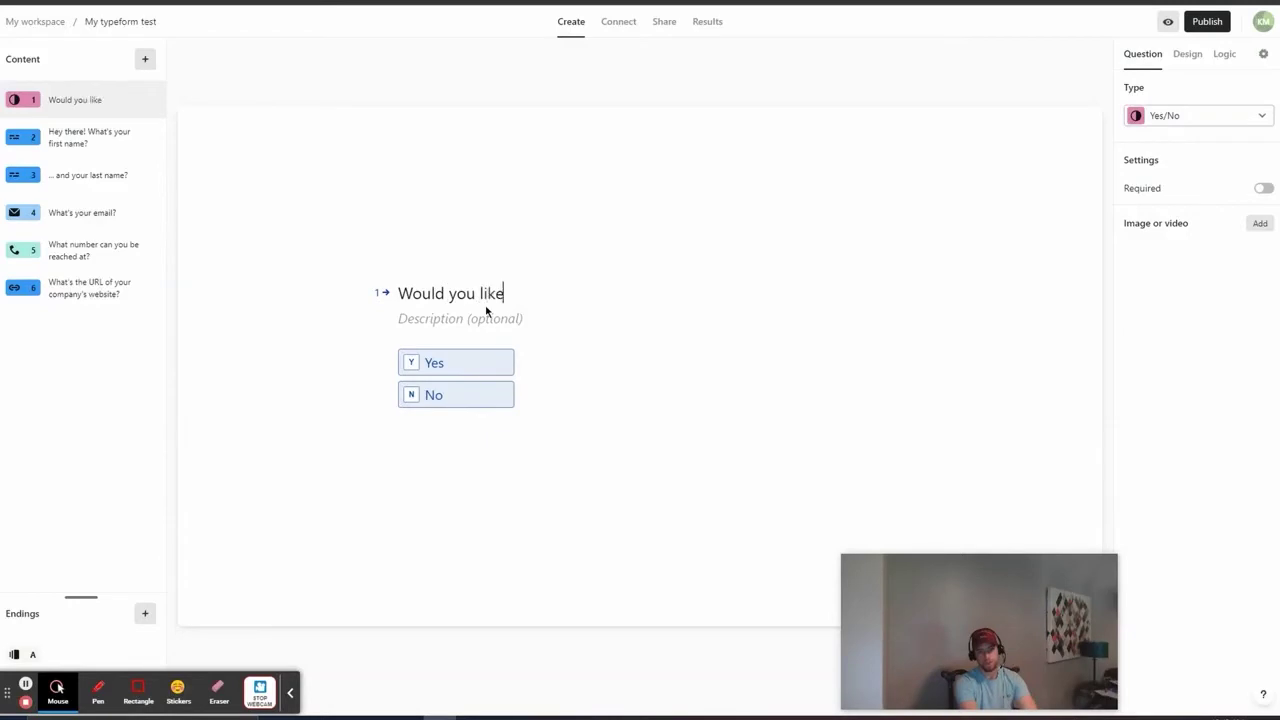
{"action": "type", "text": " to tell us your N"}
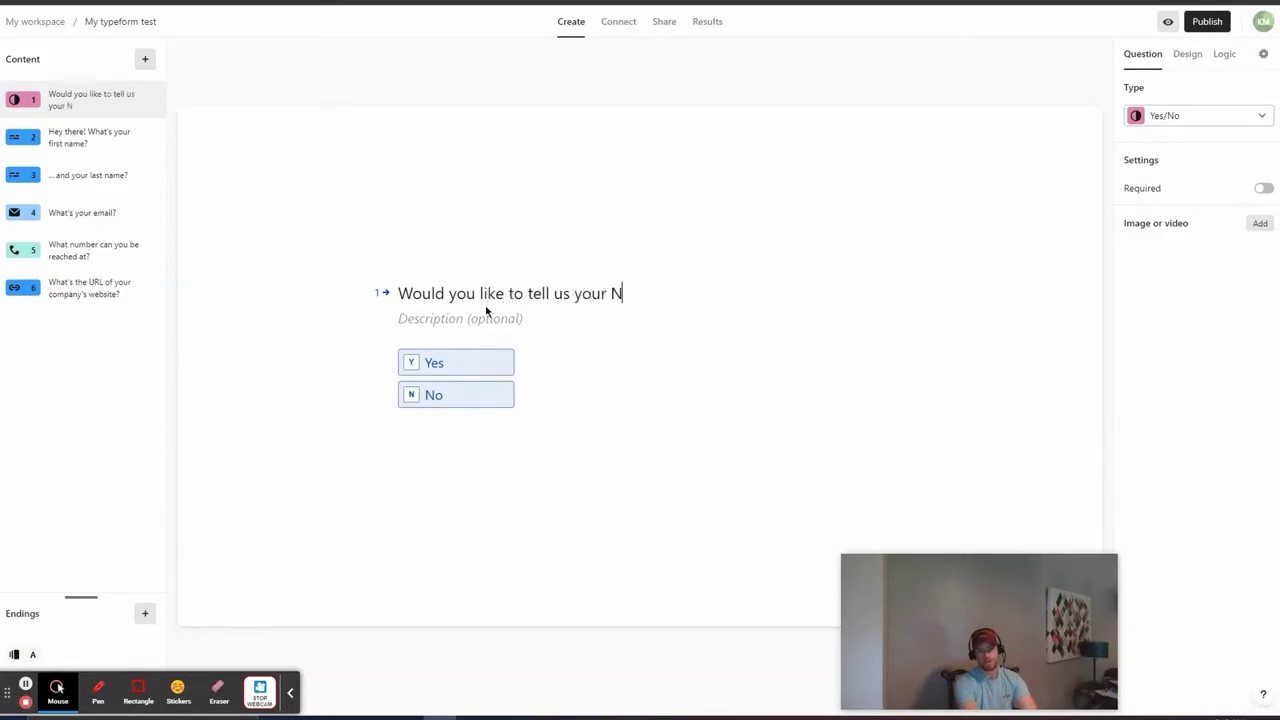
{"action": "type", "text": "ame?"}
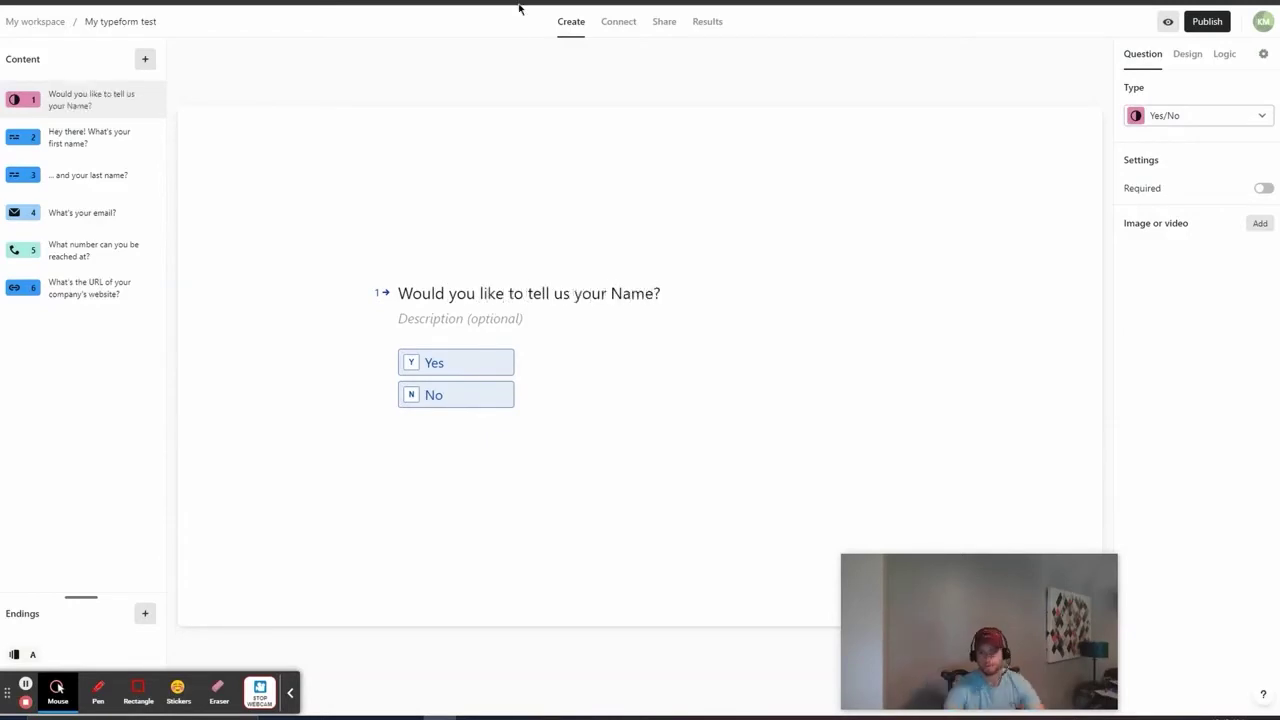
{"action": "left_click", "coordinate": [1265, 190]}
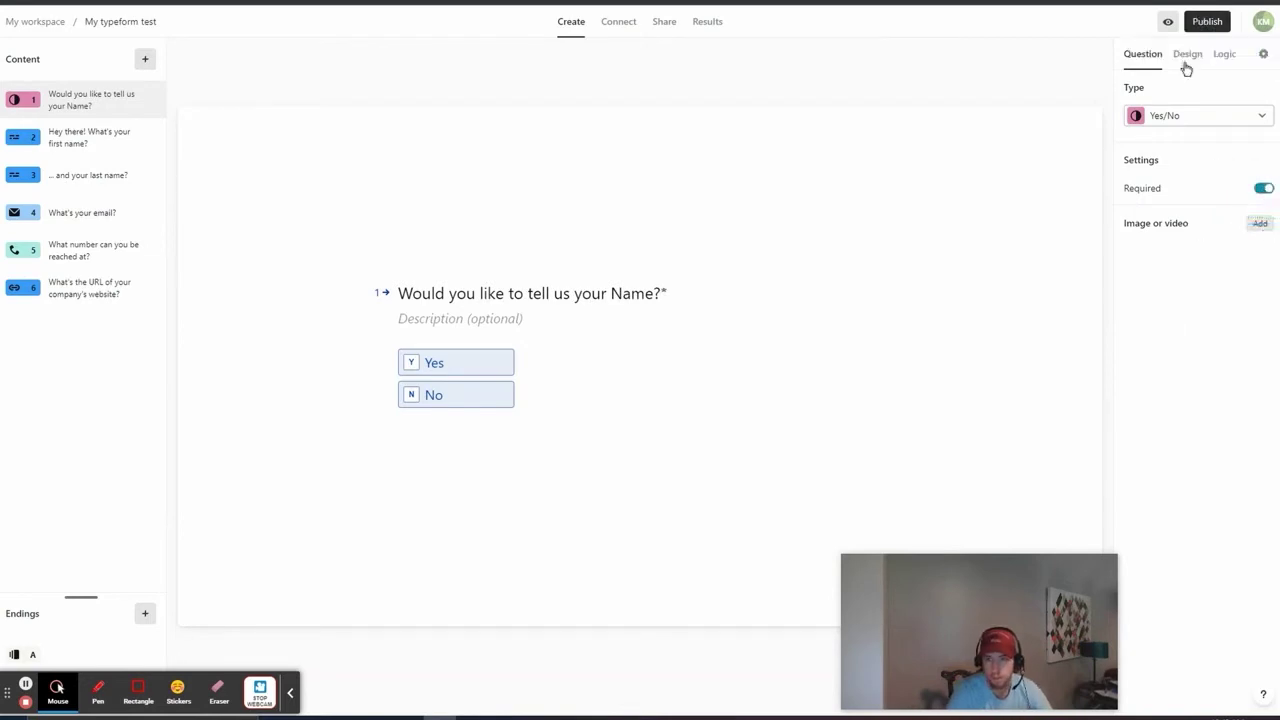
Step: In the Logic map, add a jump from question 1 to question 4 when the answer is No
{"action": "left_click", "coordinate": [1224, 58]}
{"action": "left_click", "coordinate": [629, 423]}
{"action": "scroll", "coordinate": [574, 429], "scroll_direction": "down", "scroll_amount": 5}
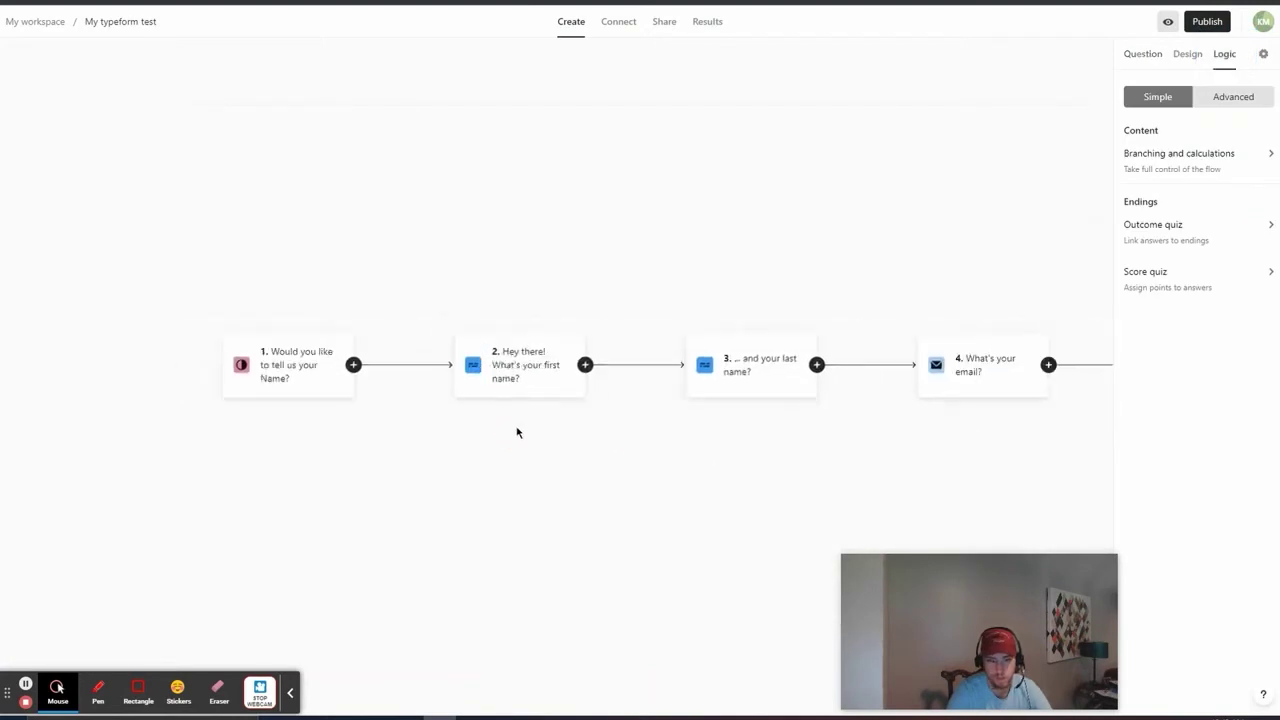
{"action": "left_click_drag", "start_coordinate": [759, 505], "coordinate": [494, 487]}
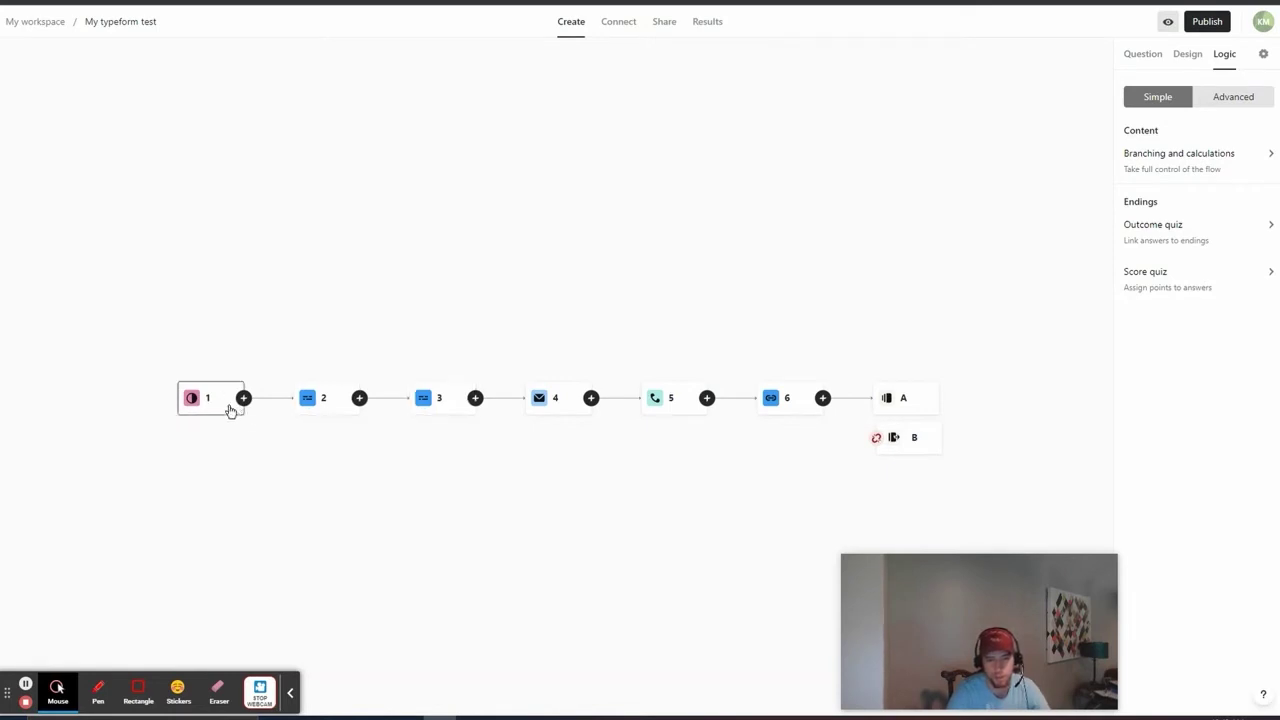
{"action": "left_click_drag", "start_coordinate": [247, 404], "coordinate": [556, 405]}
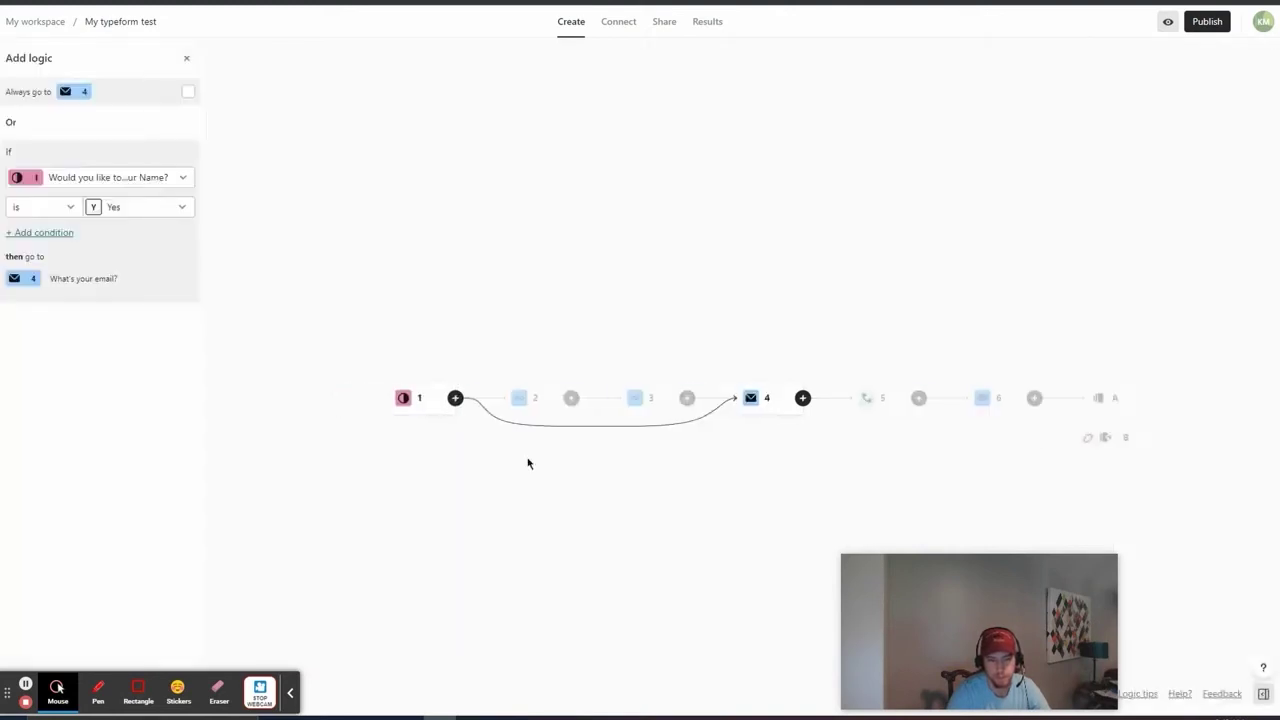
{"action": "left_click", "coordinate": [126, 186]}
{"action": "left_click", "coordinate": [126, 186]}
{"action": "left_click", "coordinate": [132, 207]}
{"action": "left_click", "coordinate": [148, 268]}
{"action": "left_click", "coordinate": [179, 700]}
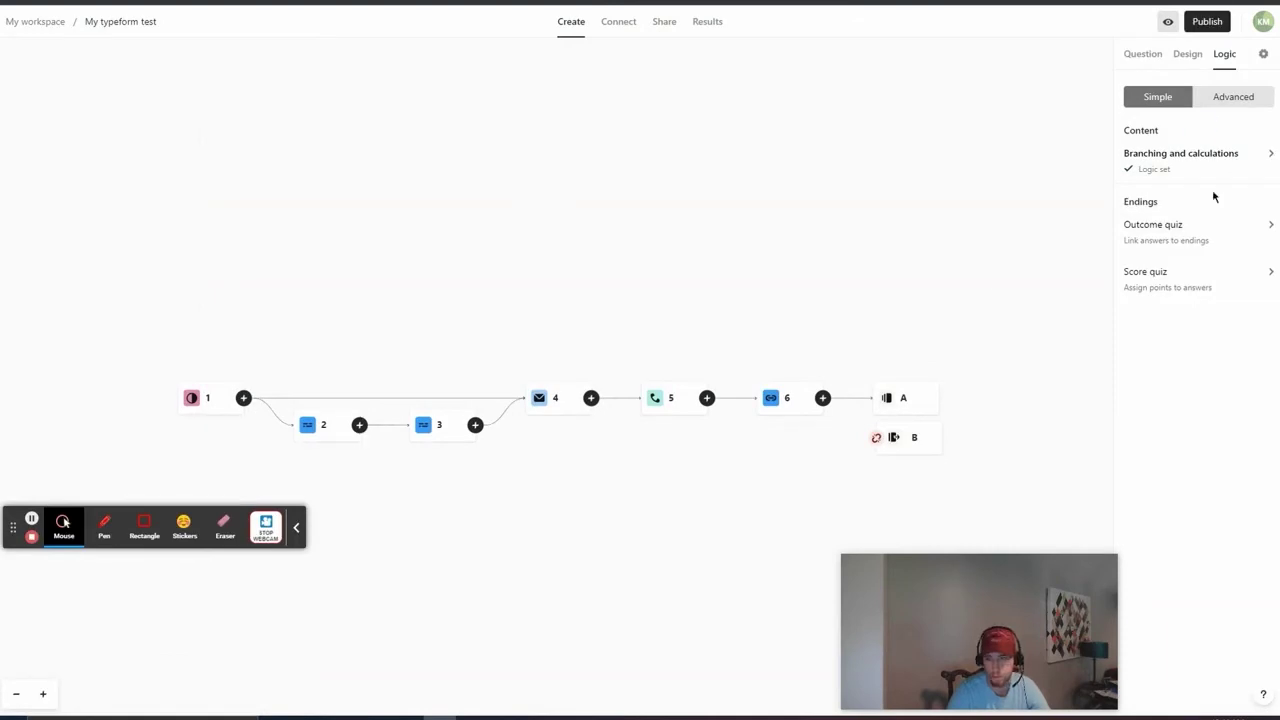
Step: Route all other question 1 answers to question 2 and save the branching rules
{"action": "left_click", "coordinate": [1205, 163]}
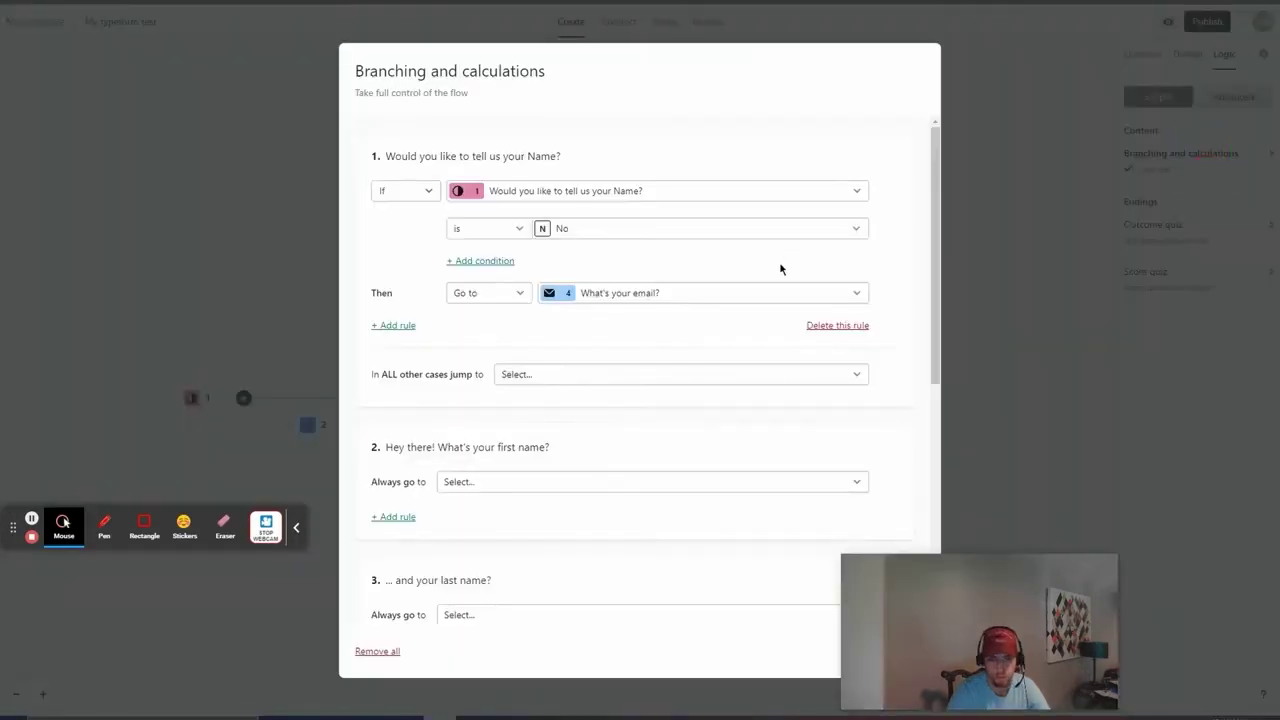
{"action": "left_click", "coordinate": [666, 377]}
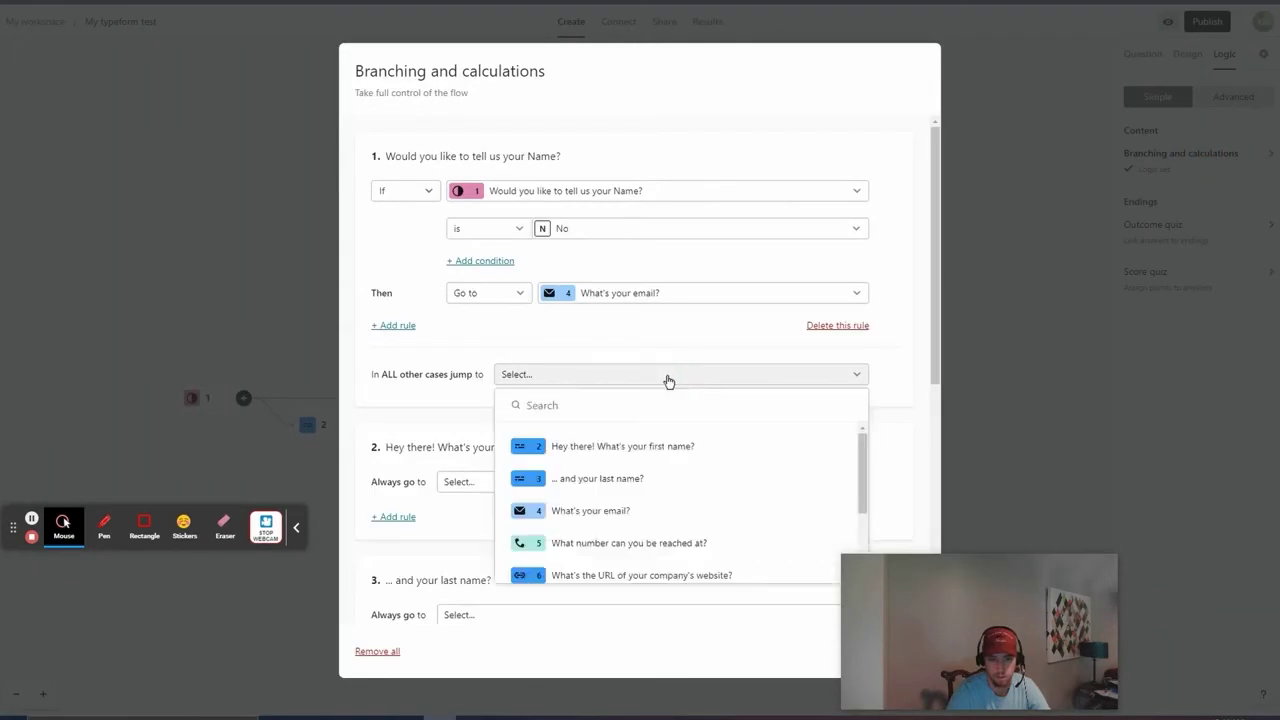
{"action": "left_click", "coordinate": [689, 447]}
{"action": "scroll", "coordinate": [900, 380], "scroll_direction": "down", "scroll_amount": 3}
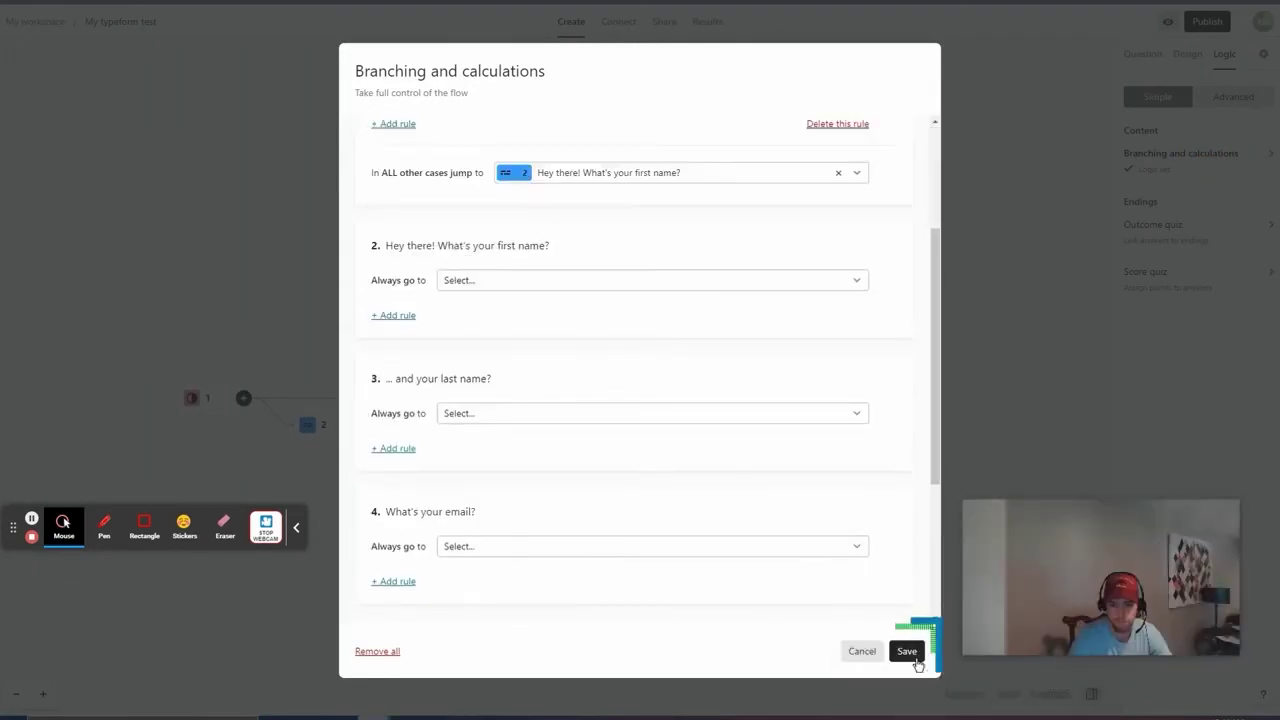
{"action": "left_click", "coordinate": [906, 651]}
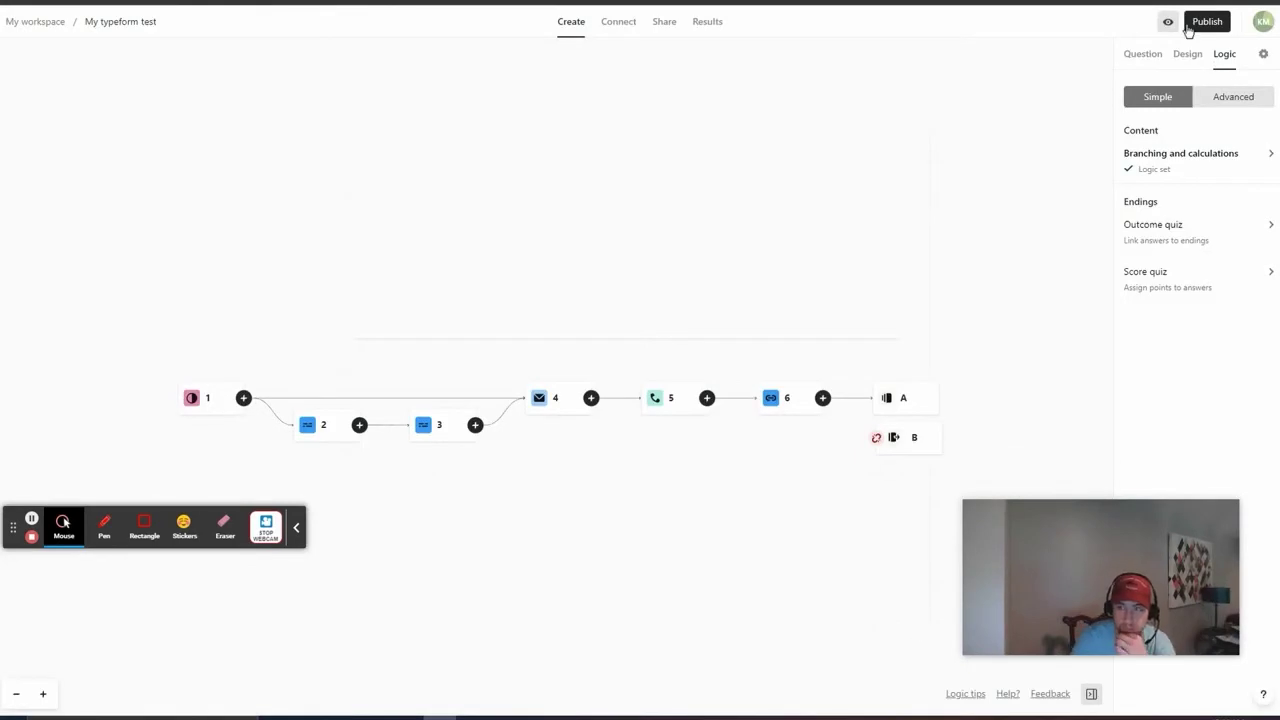
{"action": "left_click", "coordinate": [1168, 24]}
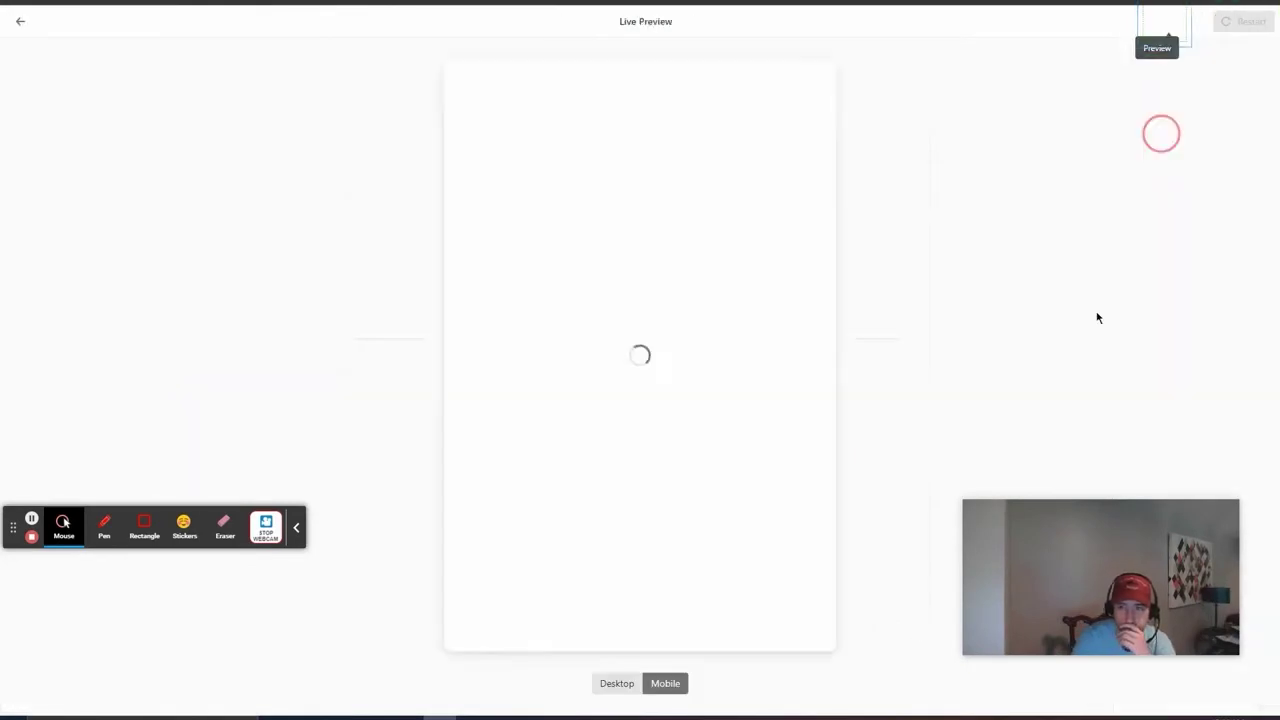
{"action": "left_click", "coordinate": [617, 683]}
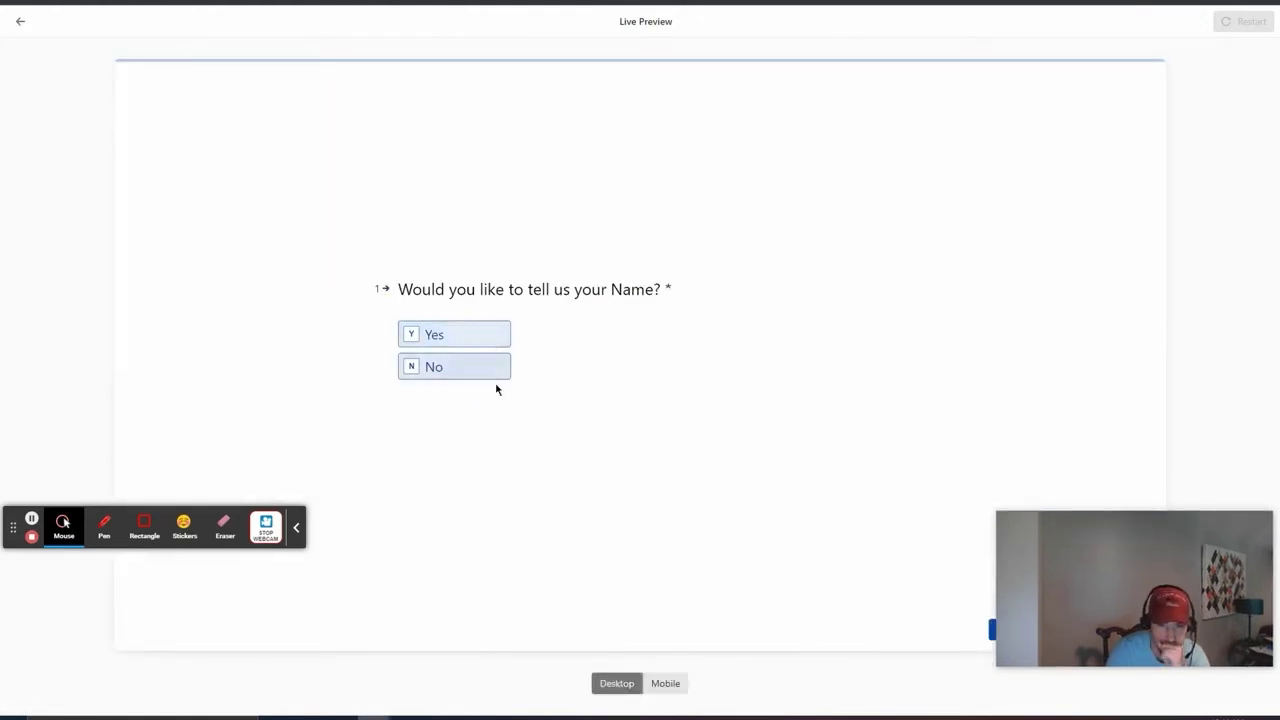
{"action": "left_click", "coordinate": [491, 366]}
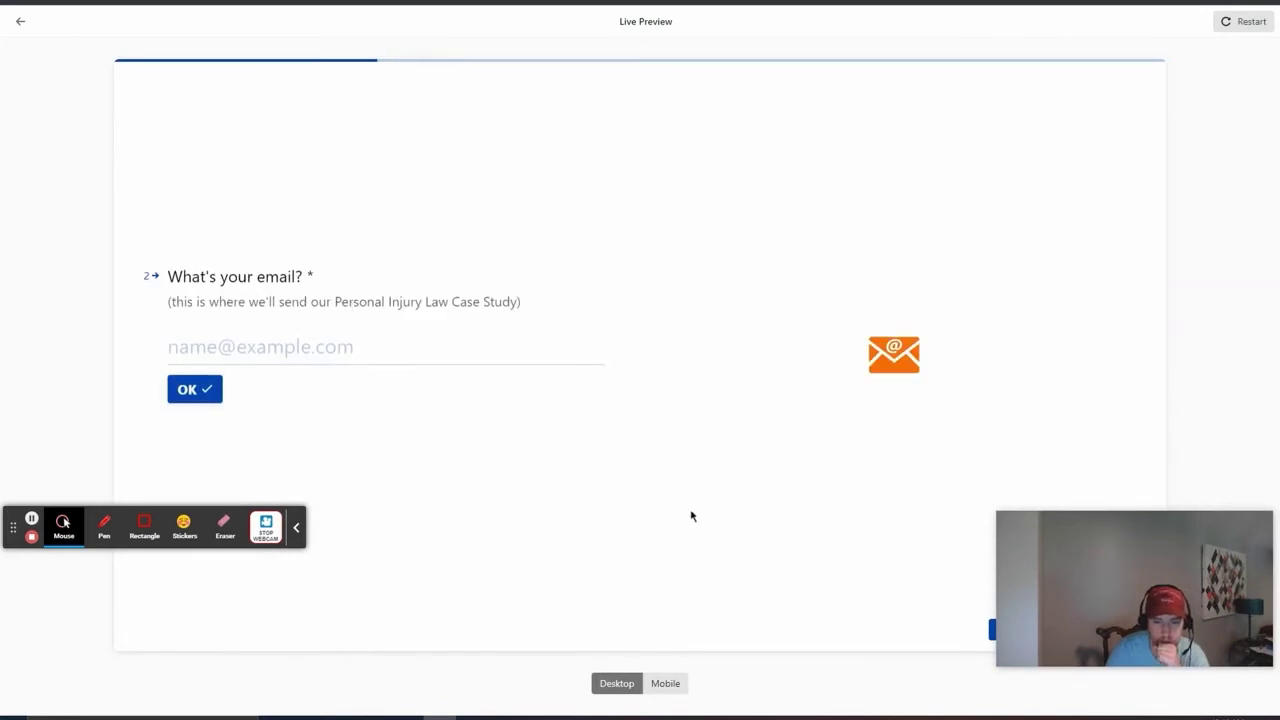
{"action": "scroll", "coordinate": [692, 518], "scroll_direction": "up", "scroll_amount": 2}
{"action": "left_click", "coordinate": [463, 350]}
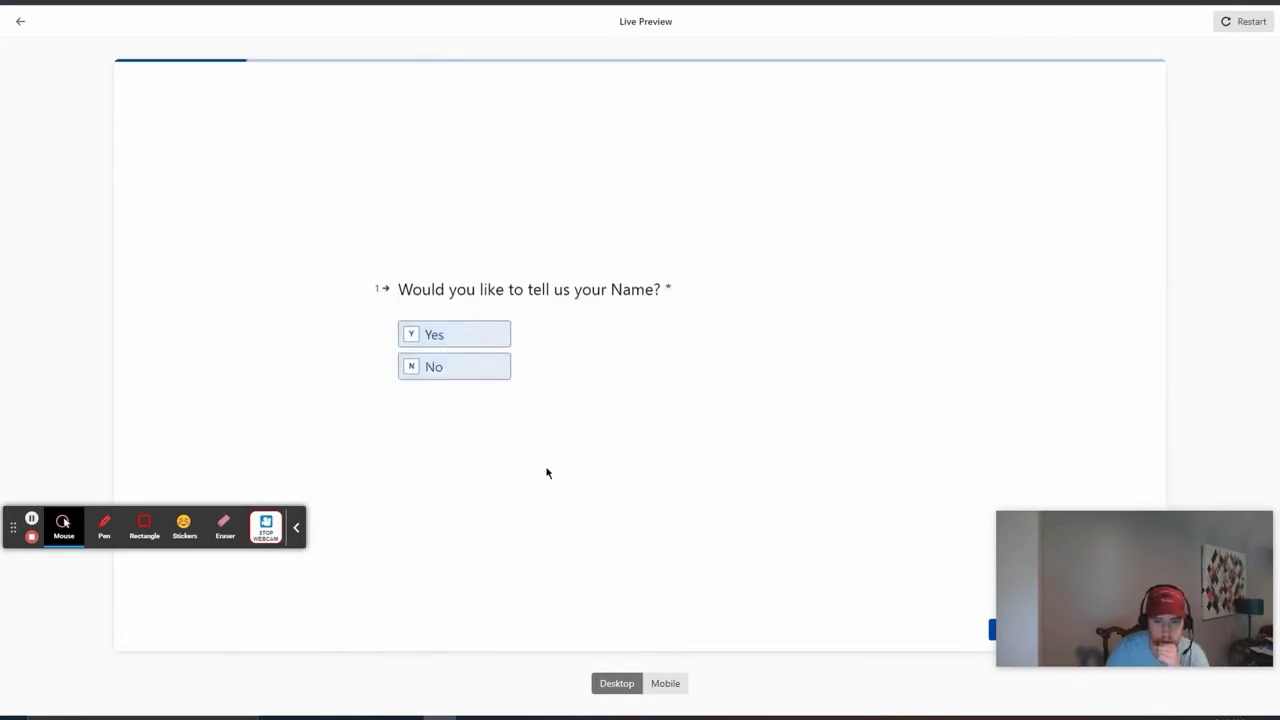
{"action": "left_click", "coordinate": [486, 337]}
{"action": "left_click", "coordinate": [431, 390]}
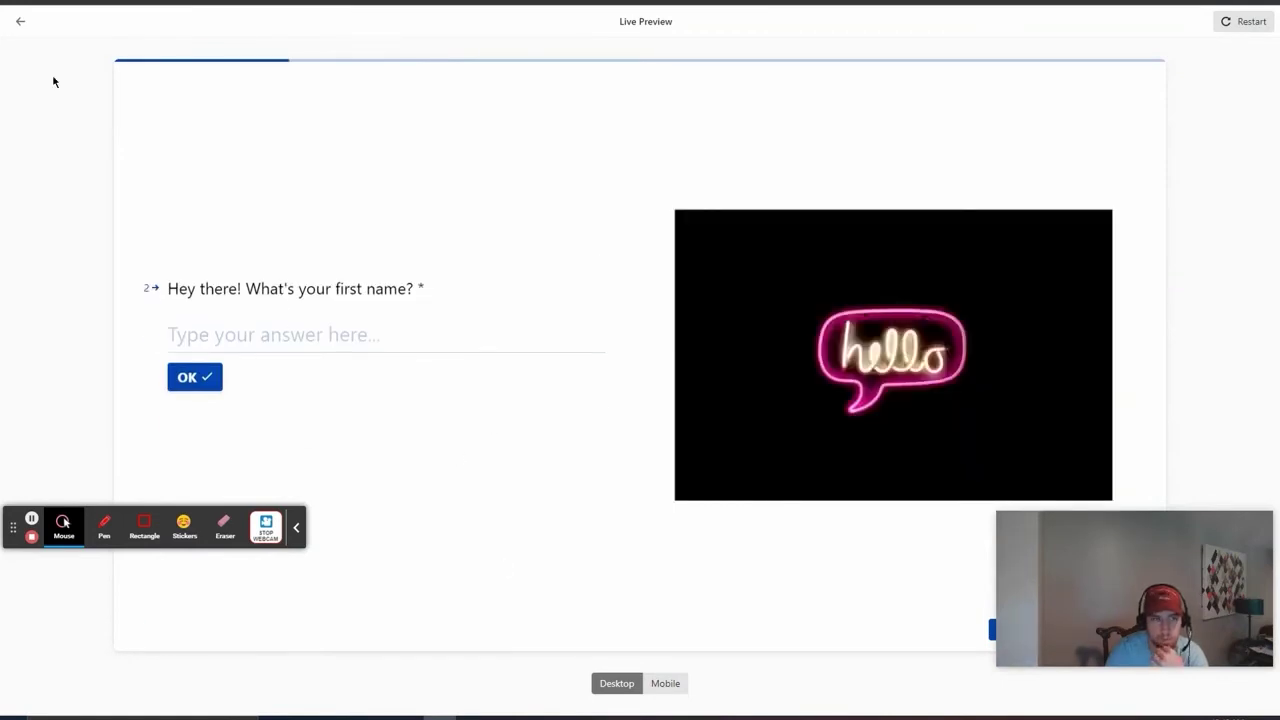
{"action": "left_click", "coordinate": [20, 21]}
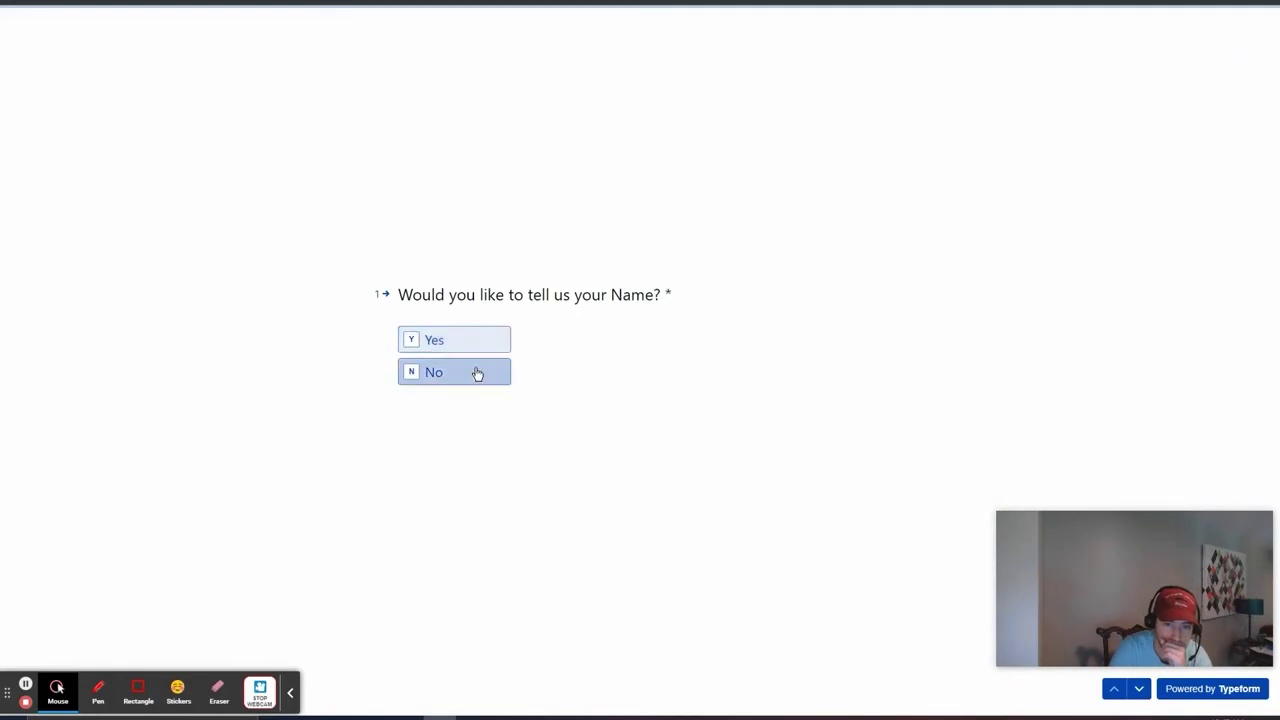
Step: Submit a test answering No, with autofilled email and phone, and website globalsocialmediamarketing.com
{"action": "left_click", "coordinate": [476, 370]}
{"action": "left_click", "coordinate": [243, 358]}
{"action": "left_click", "coordinate": [200, 389]}
{"action": "left_click", "coordinate": [106, 397]}
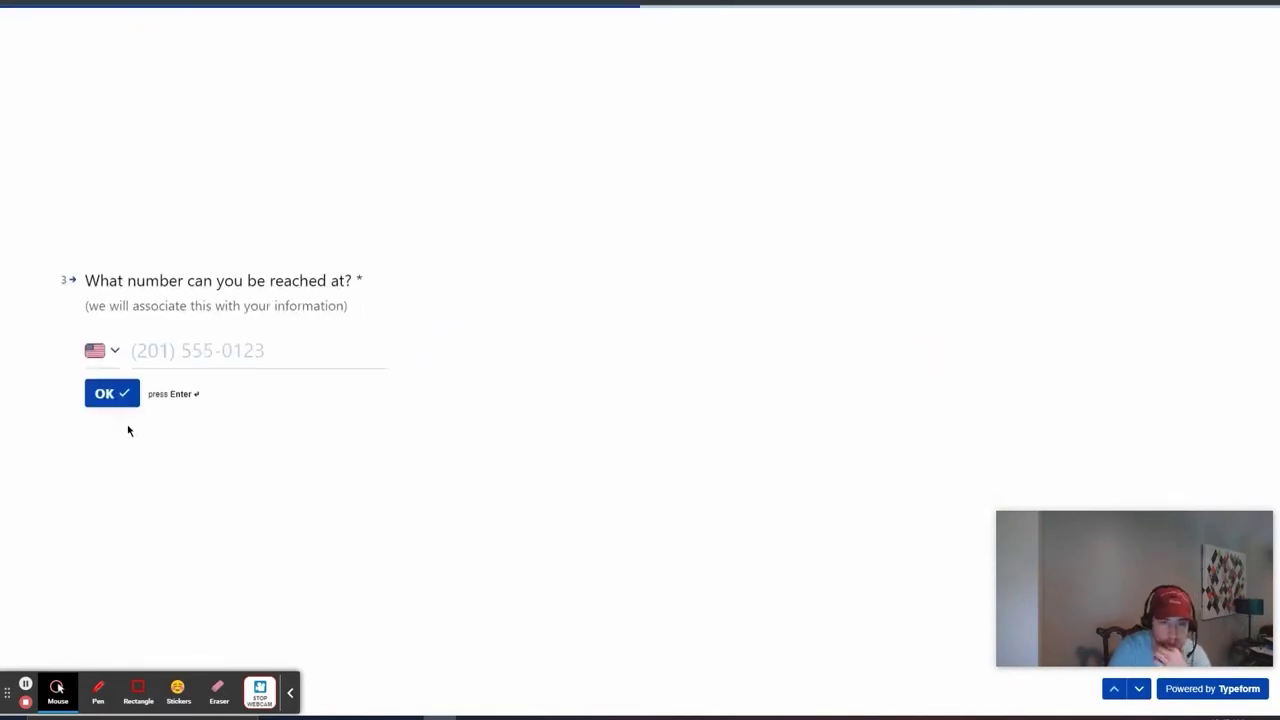
{"action": "left_click", "coordinate": [157, 360]}
{"action": "type", "text": "4"}
{"action": "key", "text": "Down"}
{"action": "key", "text": "Return"}
{"action": "key", "text": "Return"}
{"action": "type", "text": "globalsocialmediamarketing"}
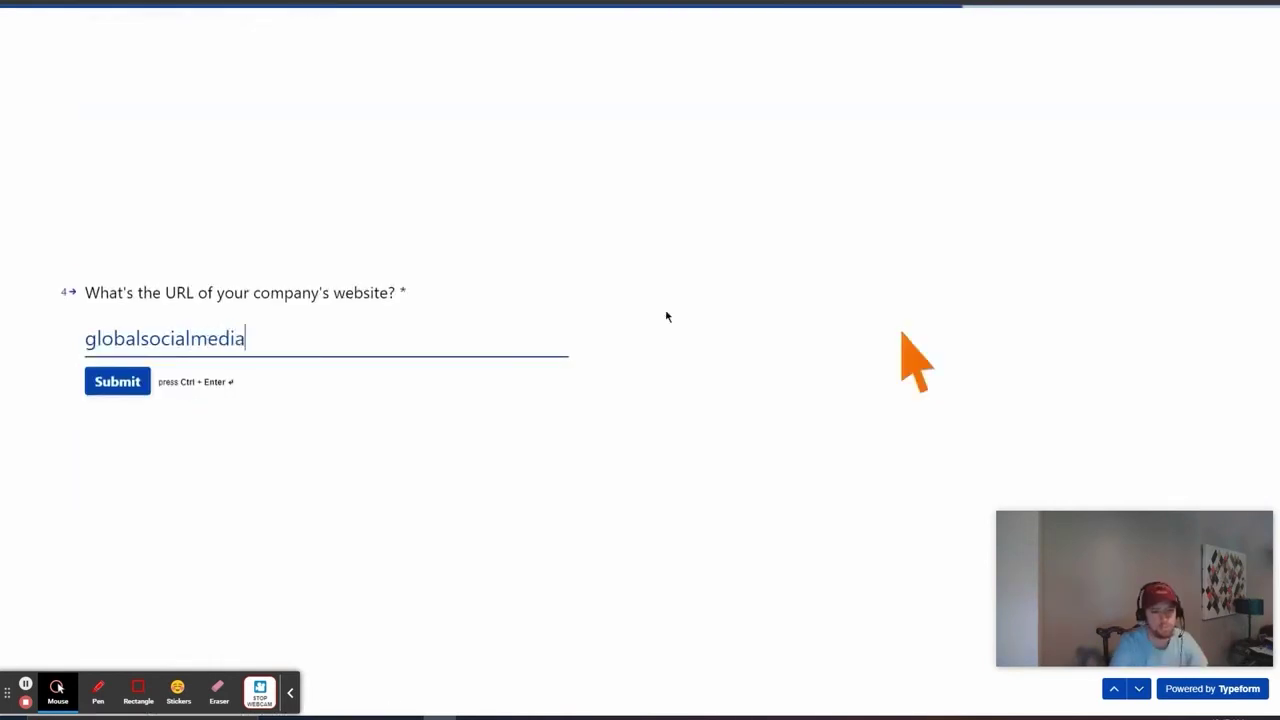
{"action": "type", "text": ".com"}
{"action": "key", "text": "ctrl+Return"}
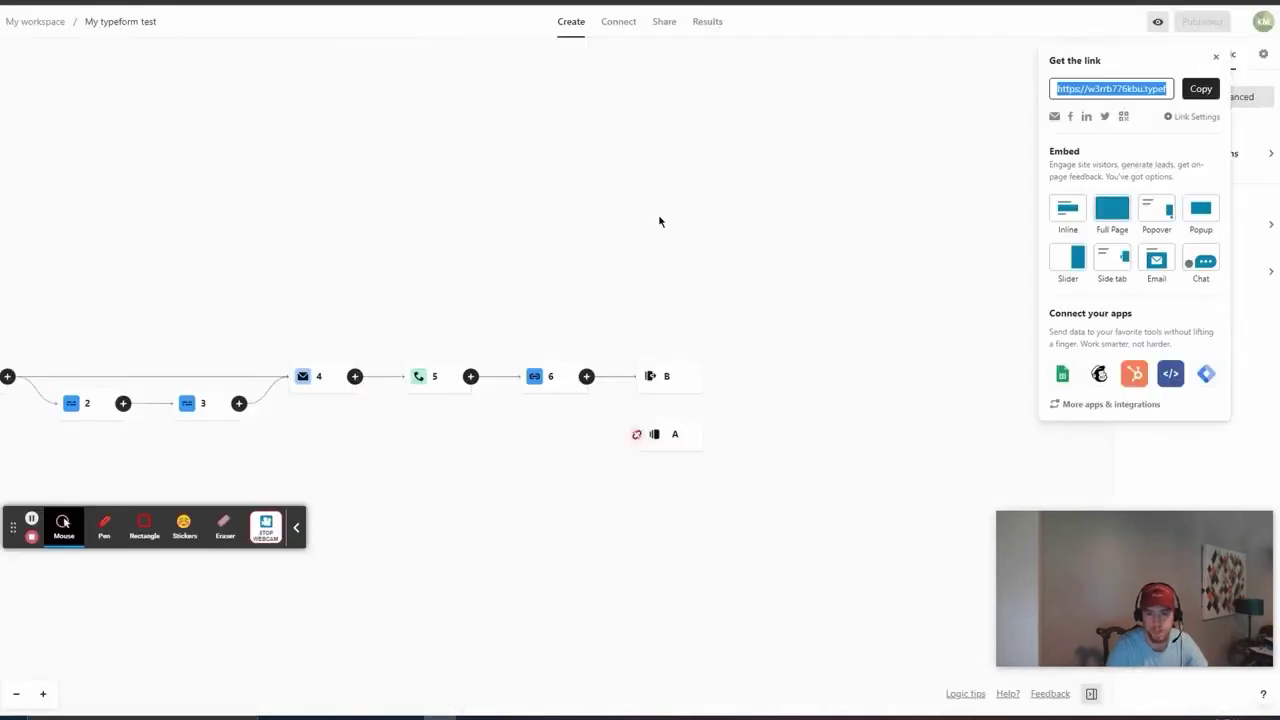
Step: Close the share panel and go to Results > Responses
{"action": "left_click", "coordinate": [857, 277]}
{"action": "left_click", "coordinate": [709, 23]}
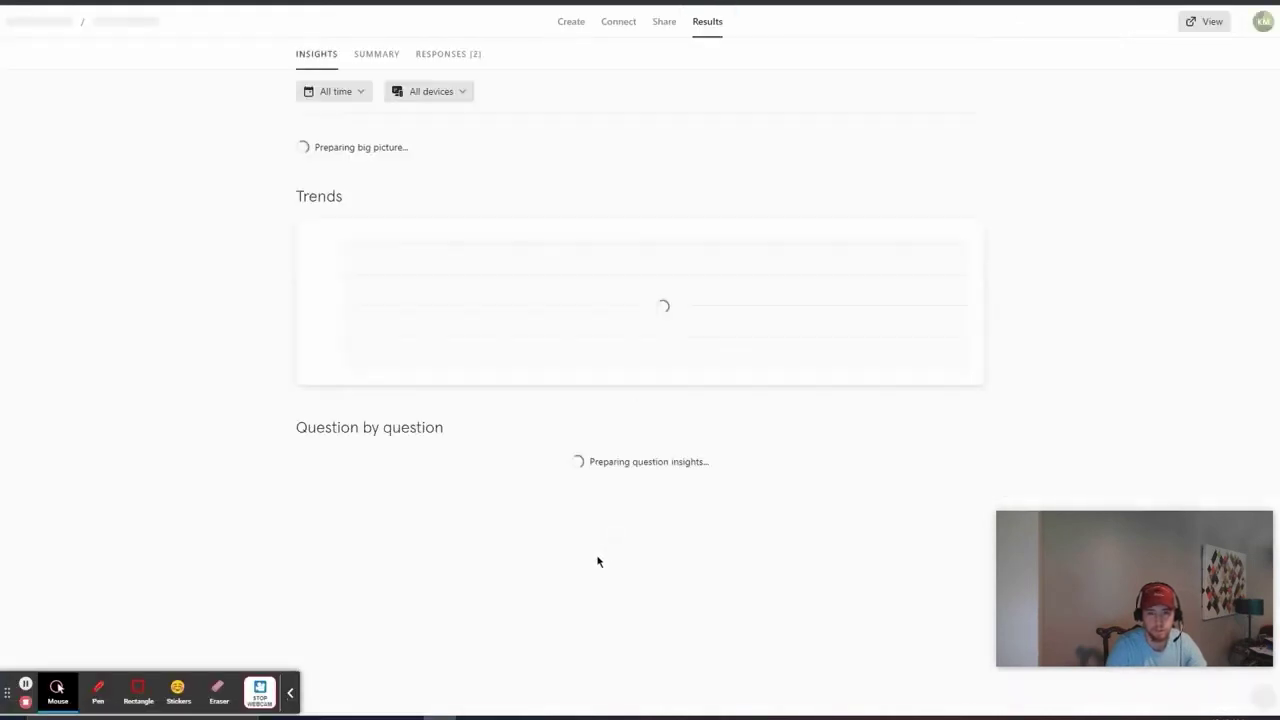
{"action": "left_click", "coordinate": [447, 54]}
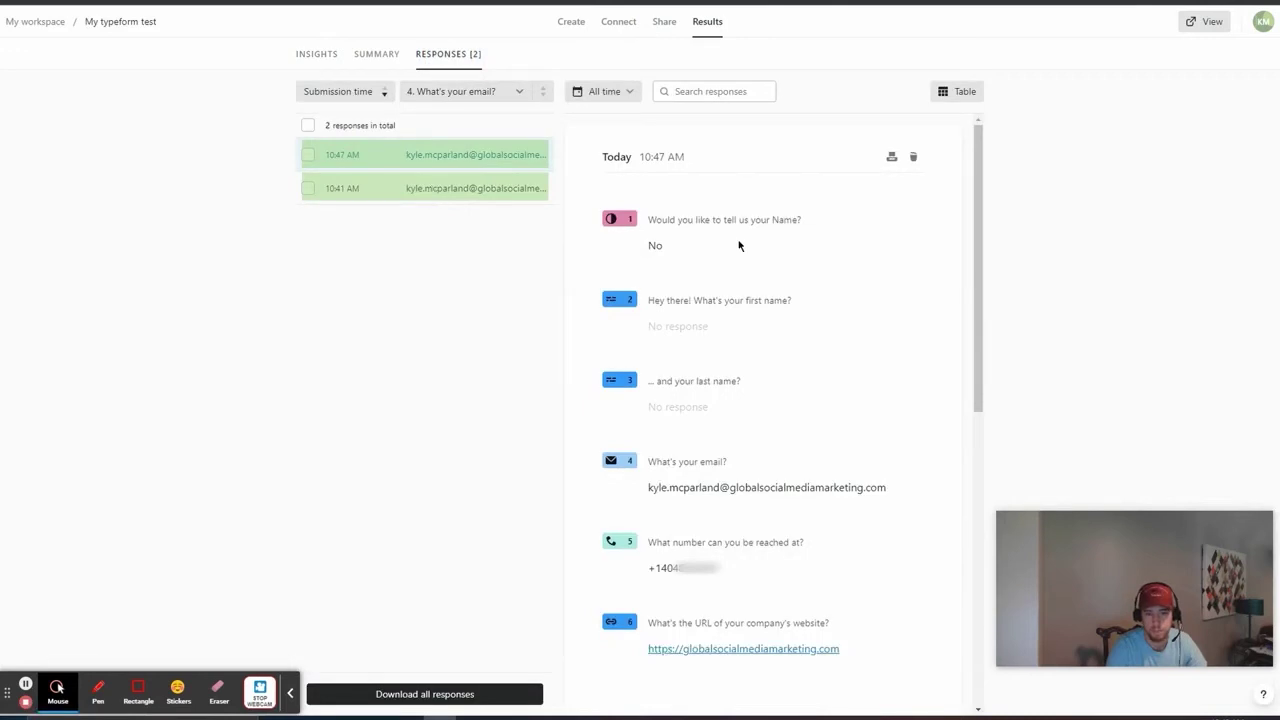
Step: Review the 10:47 AM response's answers in its detail panel
{"action": "scroll", "coordinate": [800, 320], "scroll_direction": "down", "scroll_amount": 2}
{"action": "scroll", "coordinate": [690, 320], "scroll_direction": "up", "scroll_amount": 2}
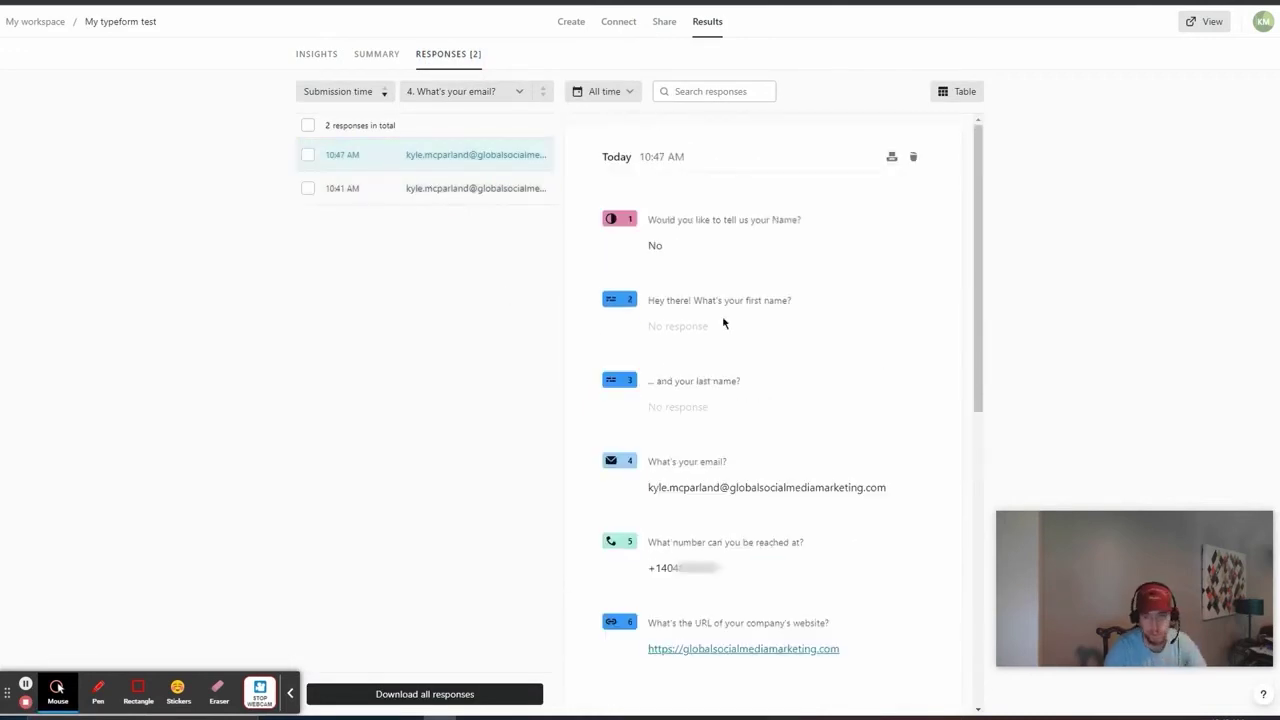
{"action": "scroll", "coordinate": [769, 434], "scroll_direction": "down", "scroll_amount": 5}
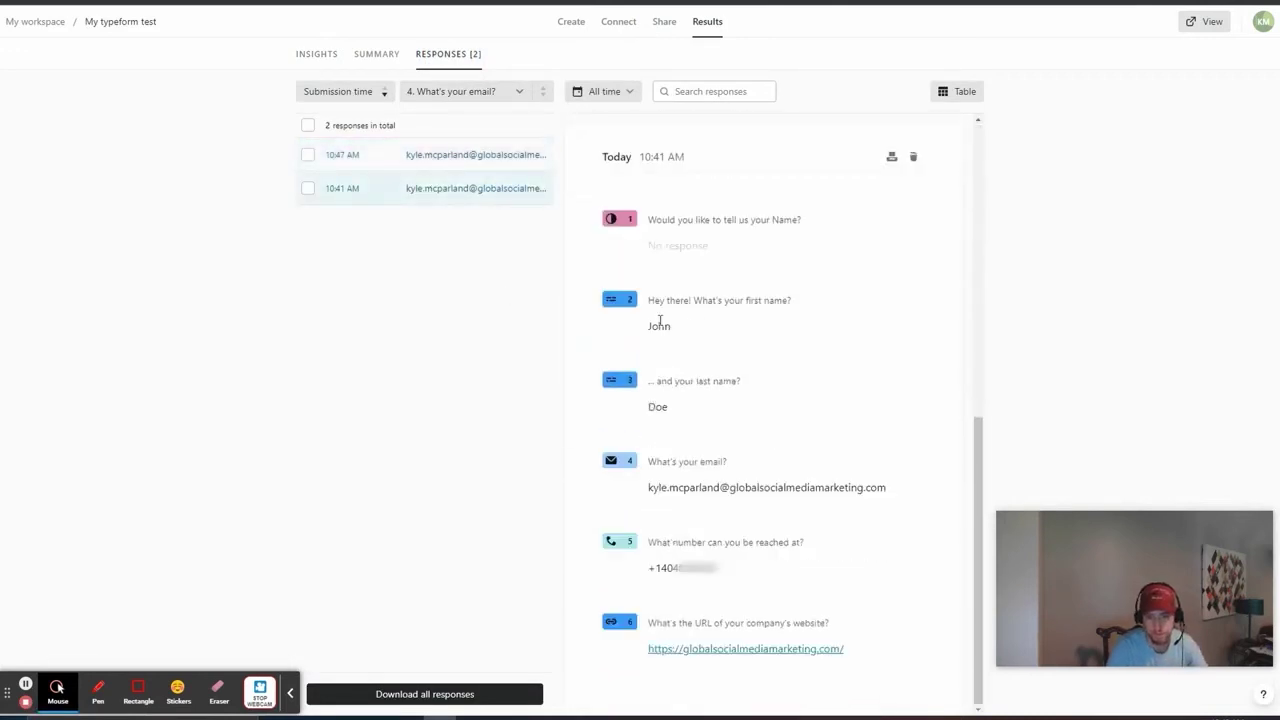
{"action": "left_click", "coordinate": [658, 323]}
{"action": "left_click_drag", "start_coordinate": [652, 406], "coordinate": [738, 420]}
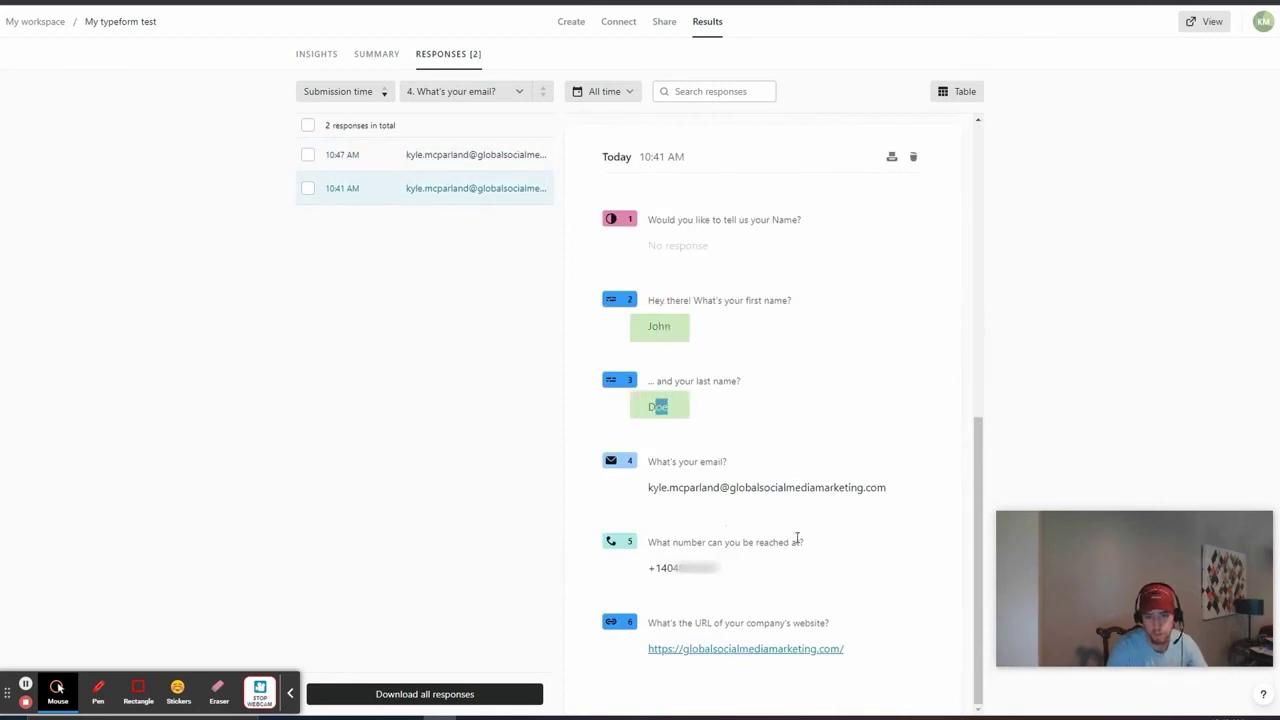
{"action": "scroll", "coordinate": [771, 411], "scroll_direction": "up", "scroll_amount": 5}
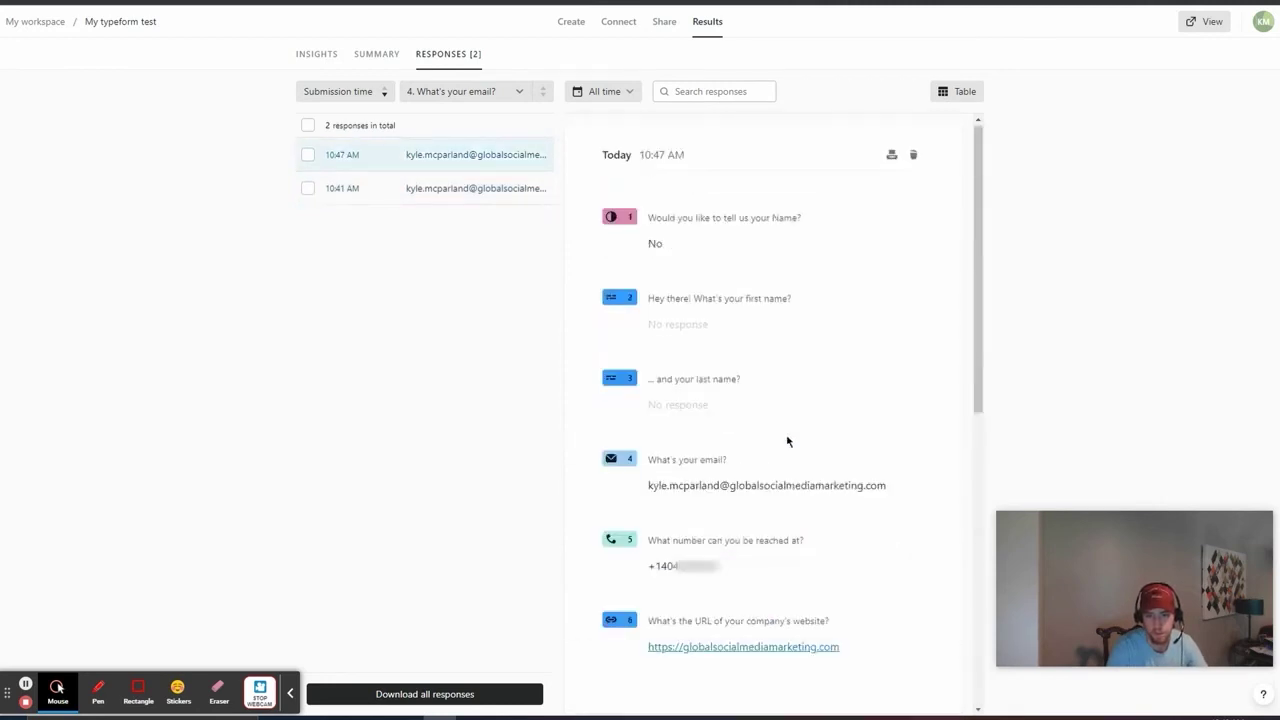
{"action": "left_click_drag", "start_coordinate": [651, 245], "coordinate": [734, 248]}
{"action": "left_click", "coordinate": [783, 259]}
{"action": "left_click", "coordinate": [690, 472]}
{"action": "left_click", "coordinate": [683, 402]}
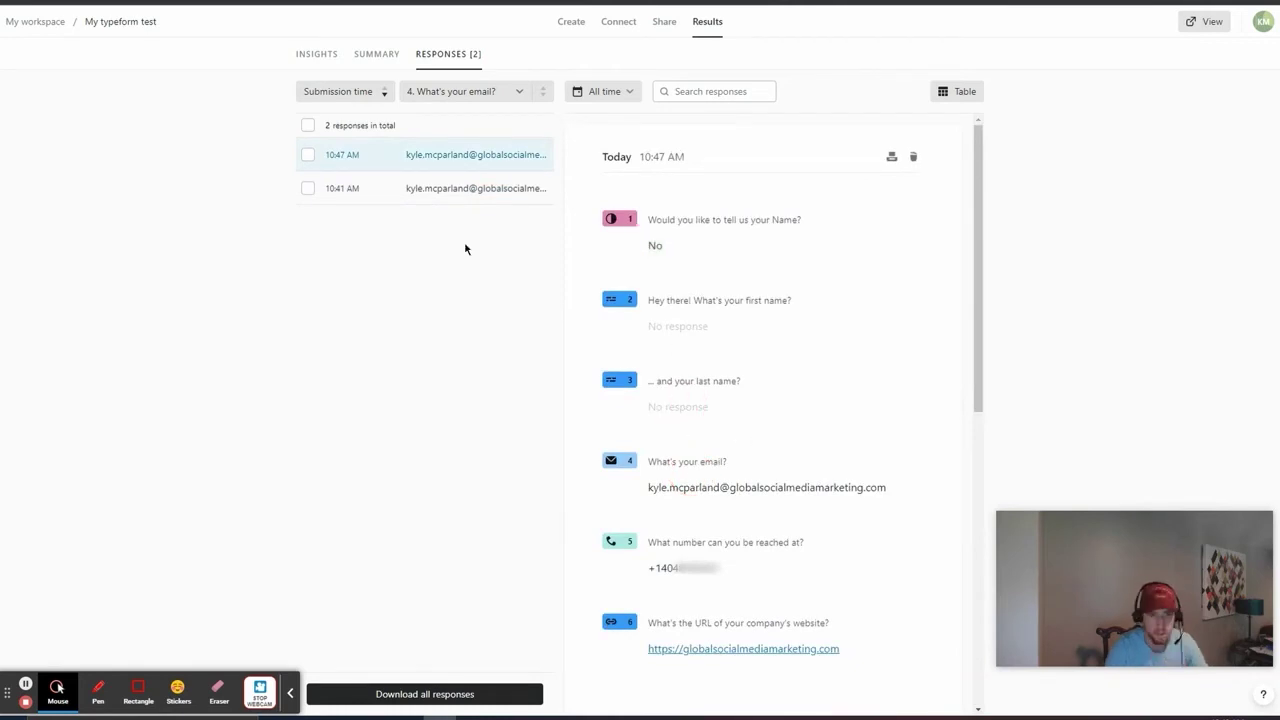
Step: Return to the form's questions and open question 2, the first-name question
{"action": "left_click", "coordinate": [576, 22]}
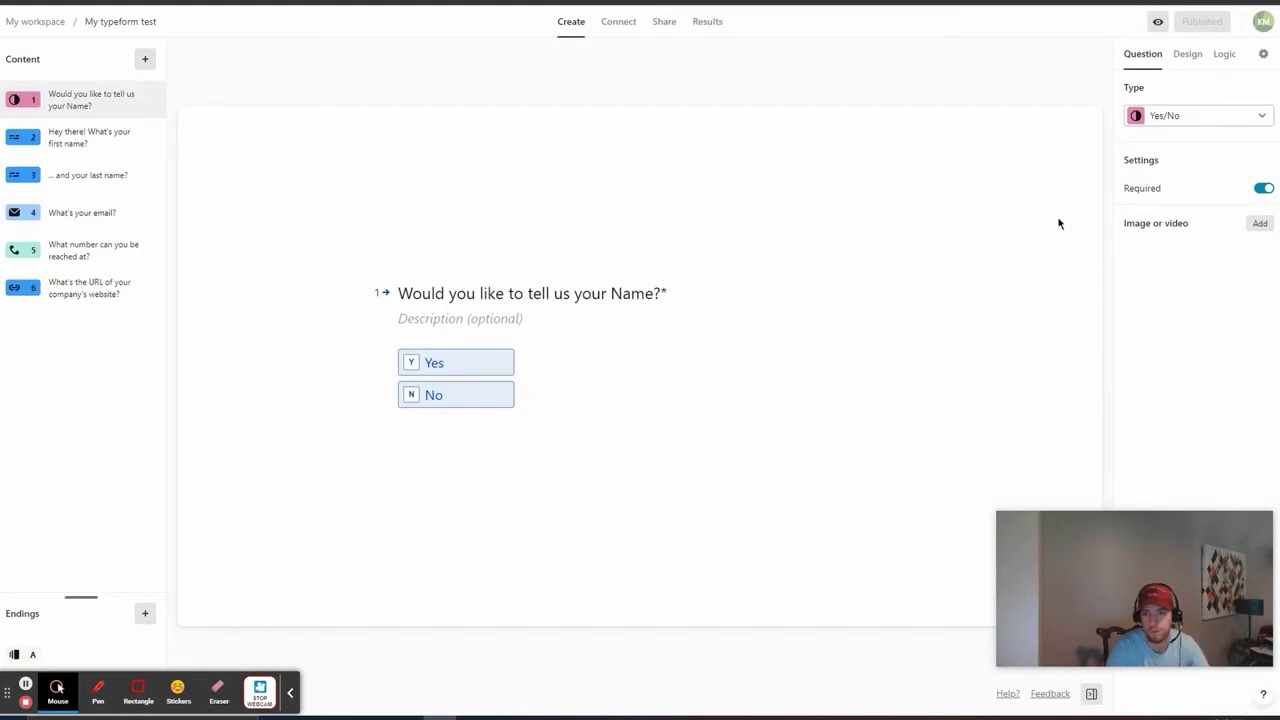
{"action": "left_click", "coordinate": [105, 138]}
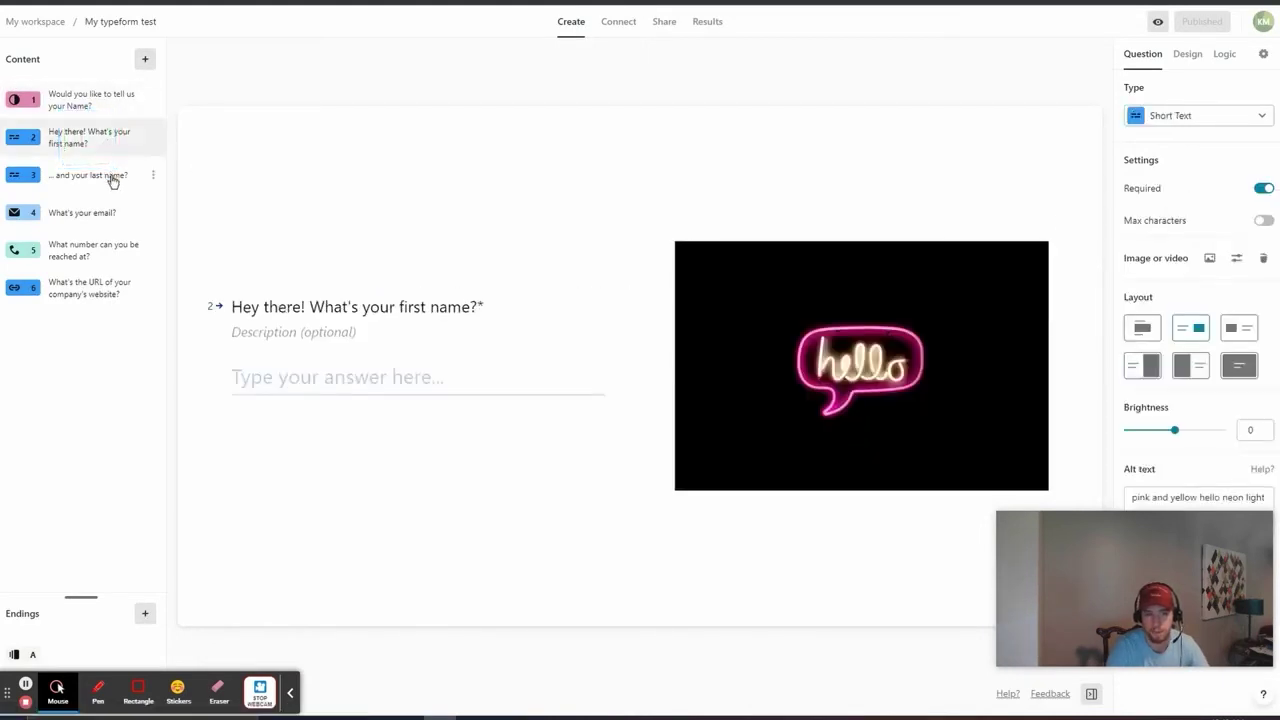
{"action": "left_click", "coordinate": [291, 692]}
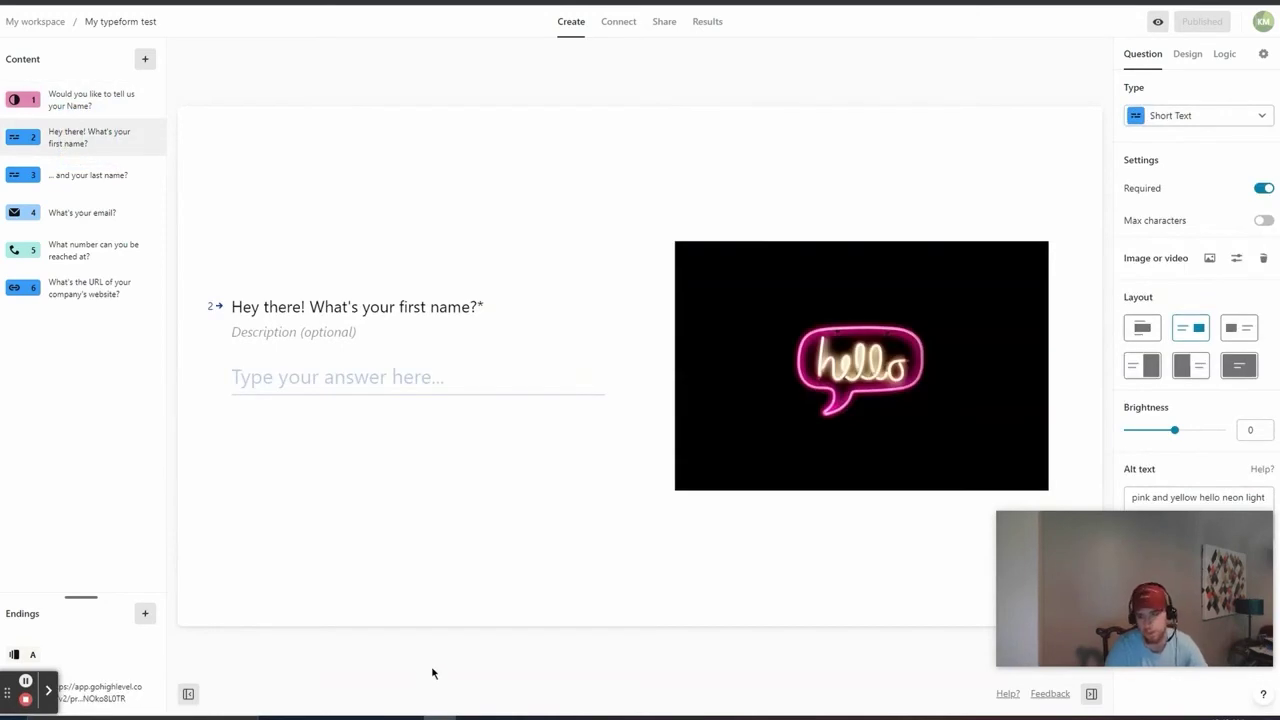
Step: Edit My theme so its font is Arial
{"action": "left_click", "coordinate": [1188, 56]}
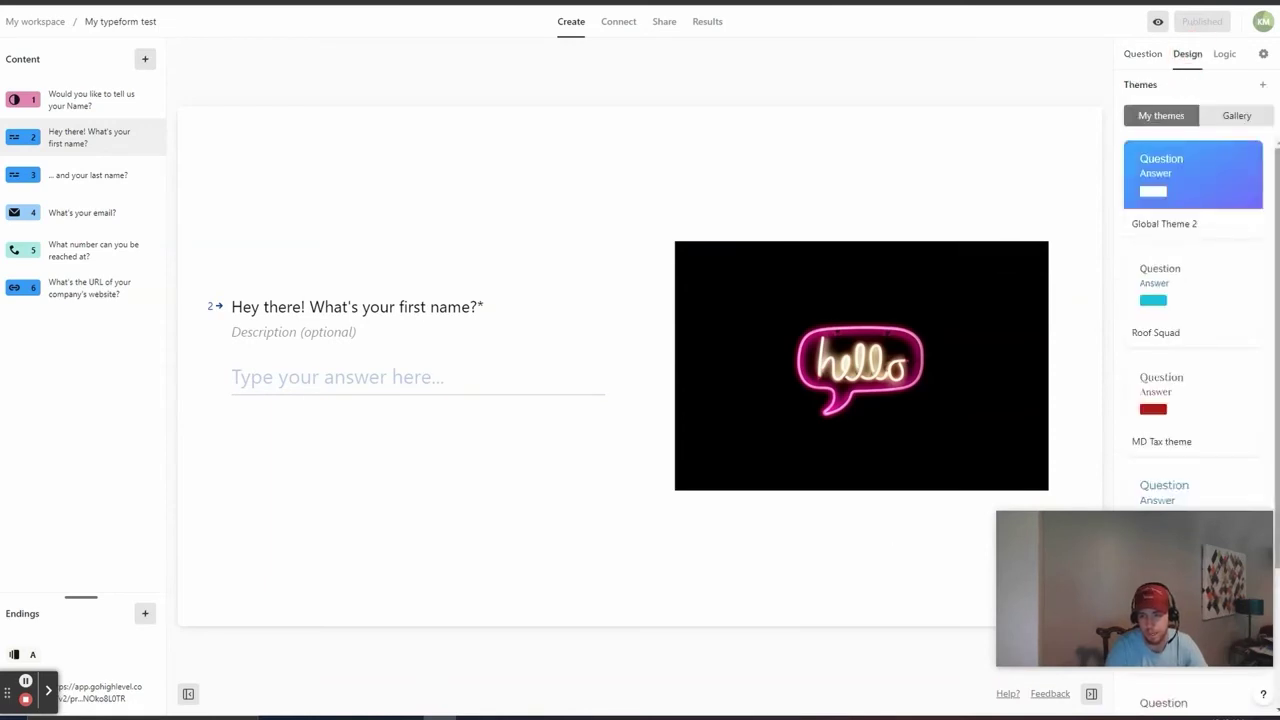
{"action": "scroll", "coordinate": [1195, 350], "scroll_direction": "down", "scroll_amount": 2}
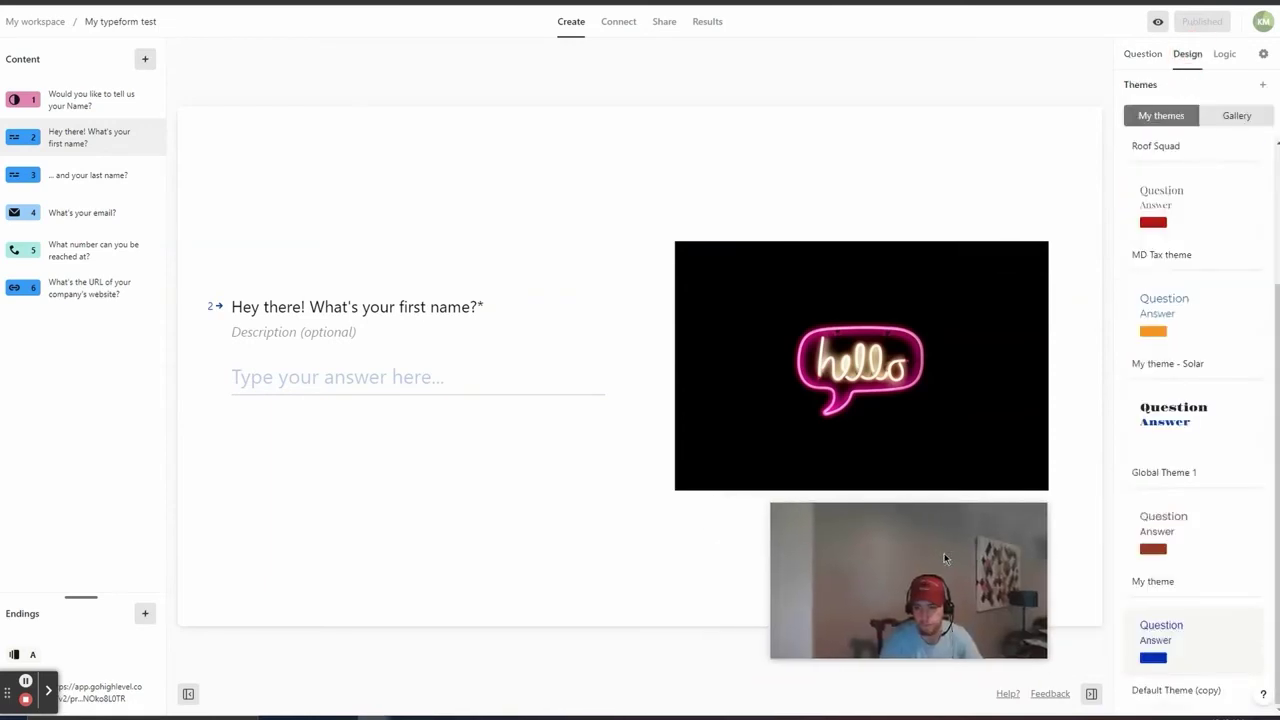
{"action": "left_click", "coordinate": [1263, 90]}
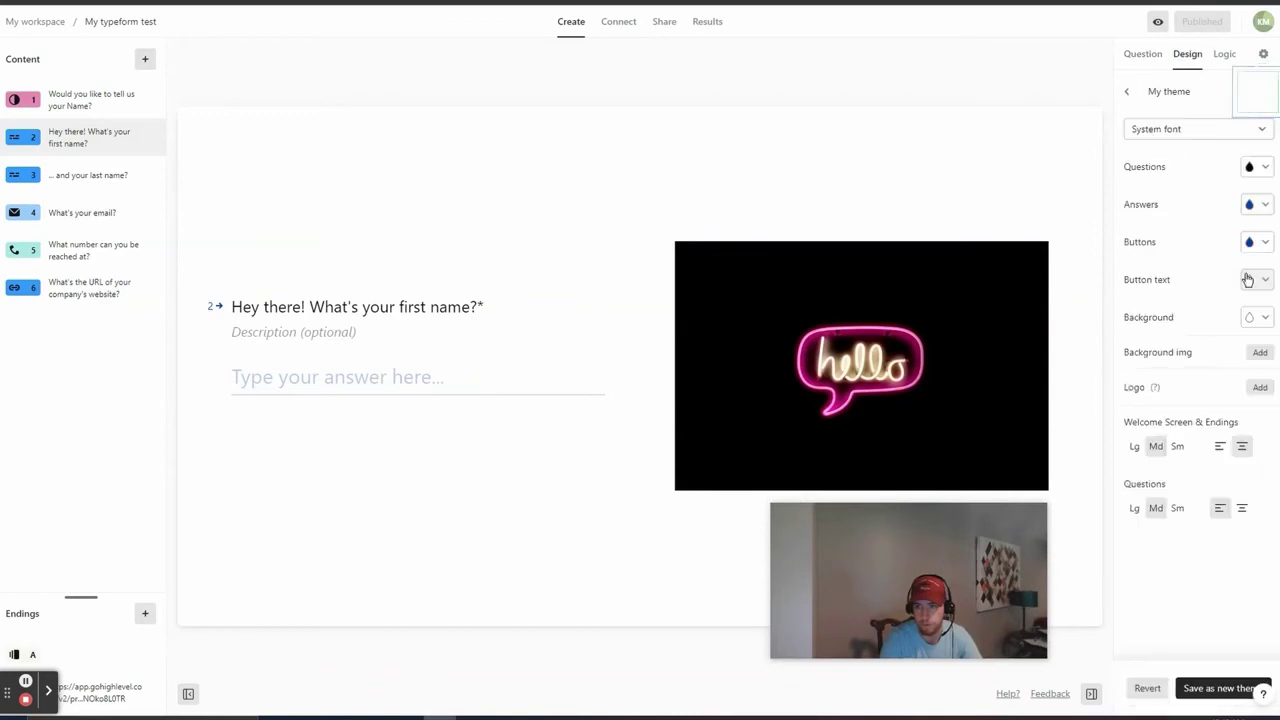
{"action": "left_click", "coordinate": [1188, 128]}
{"action": "left_click", "coordinate": [1188, 174]}
Step: Make the theme's question and answer text orange and its buttons yellow
{"action": "left_click", "coordinate": [1255, 170]}
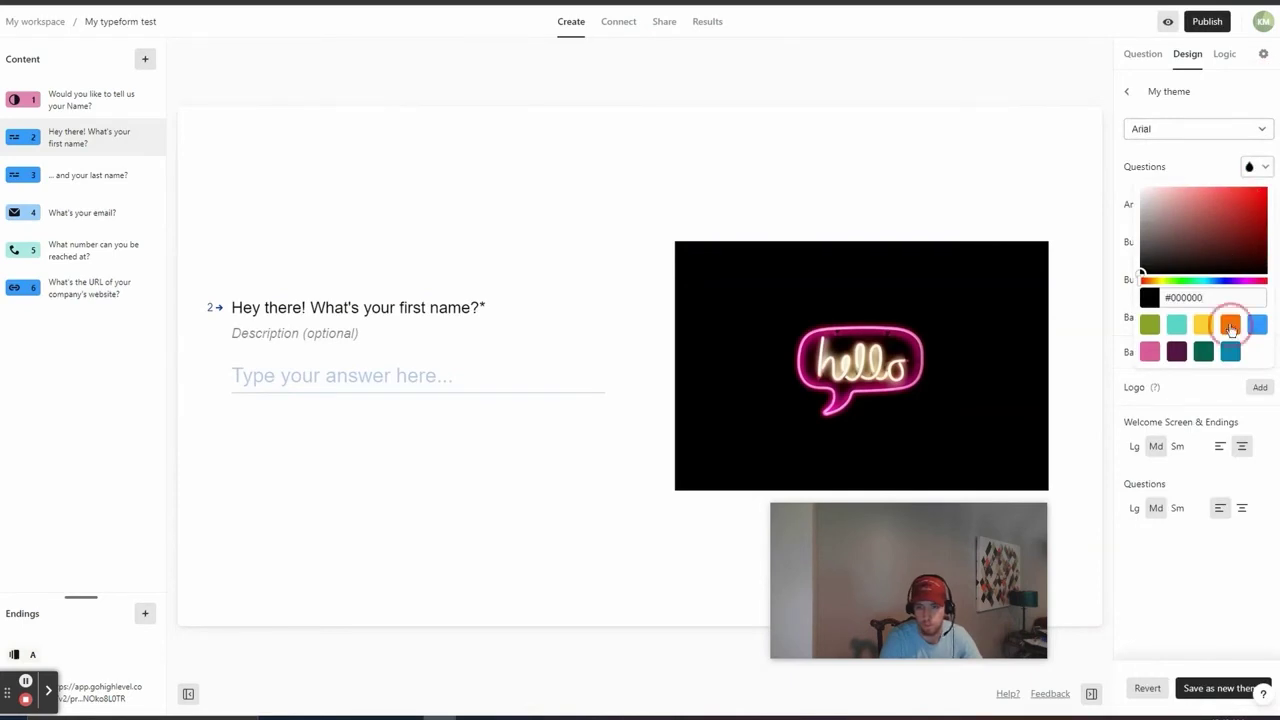
{"action": "left_click", "coordinate": [1230, 326]}
{"action": "left_click", "coordinate": [1252, 166]}
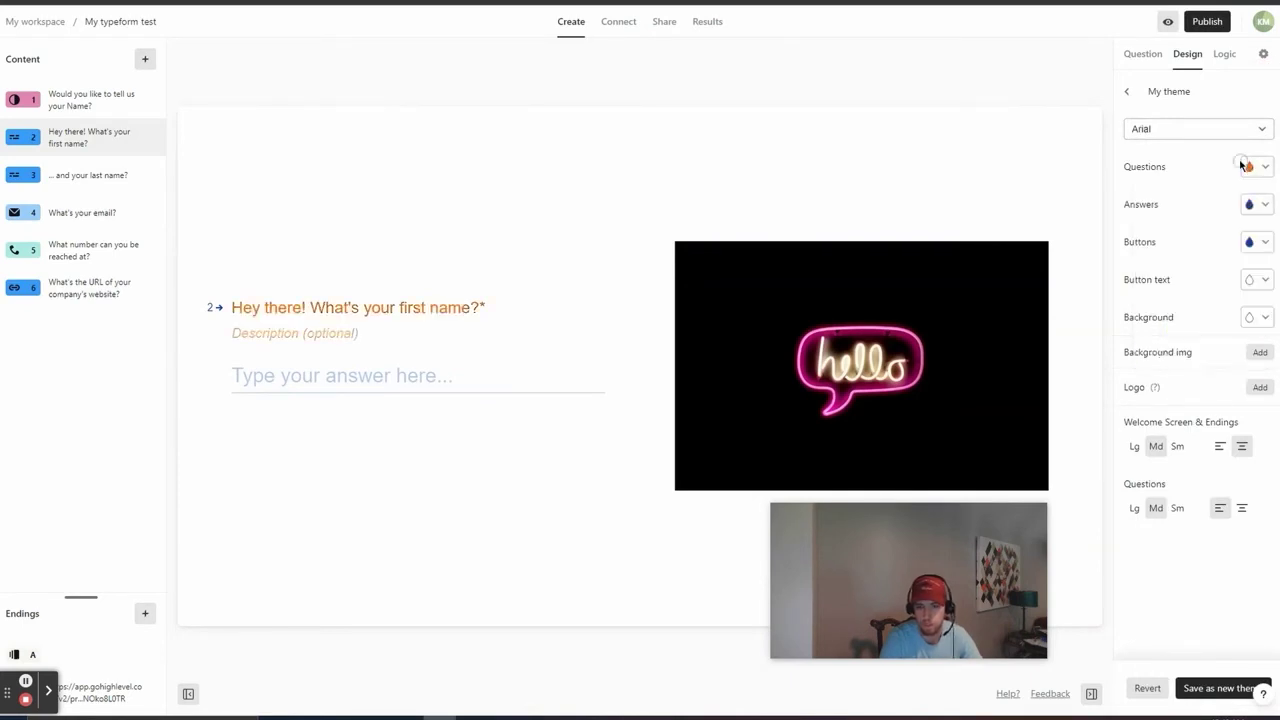
{"action": "left_click", "coordinate": [1256, 244]}
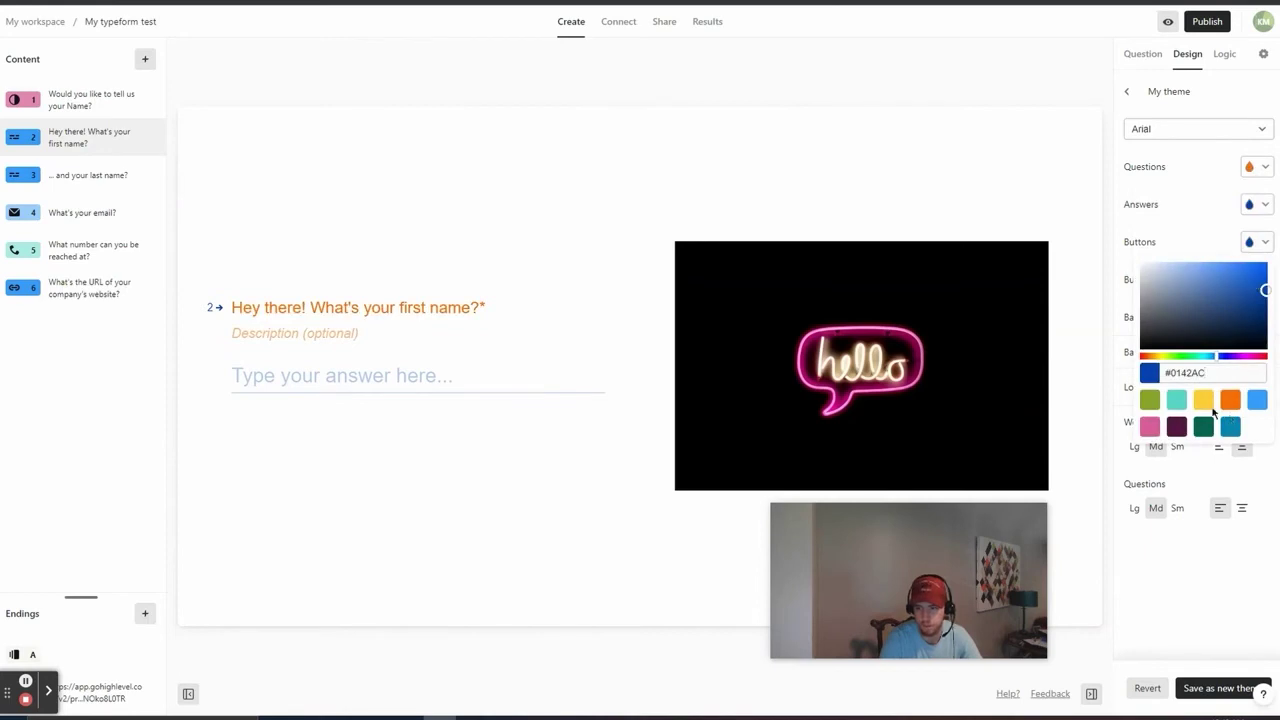
{"action": "left_click", "coordinate": [1204, 400]}
{"action": "left_click", "coordinate": [1229, 202]}
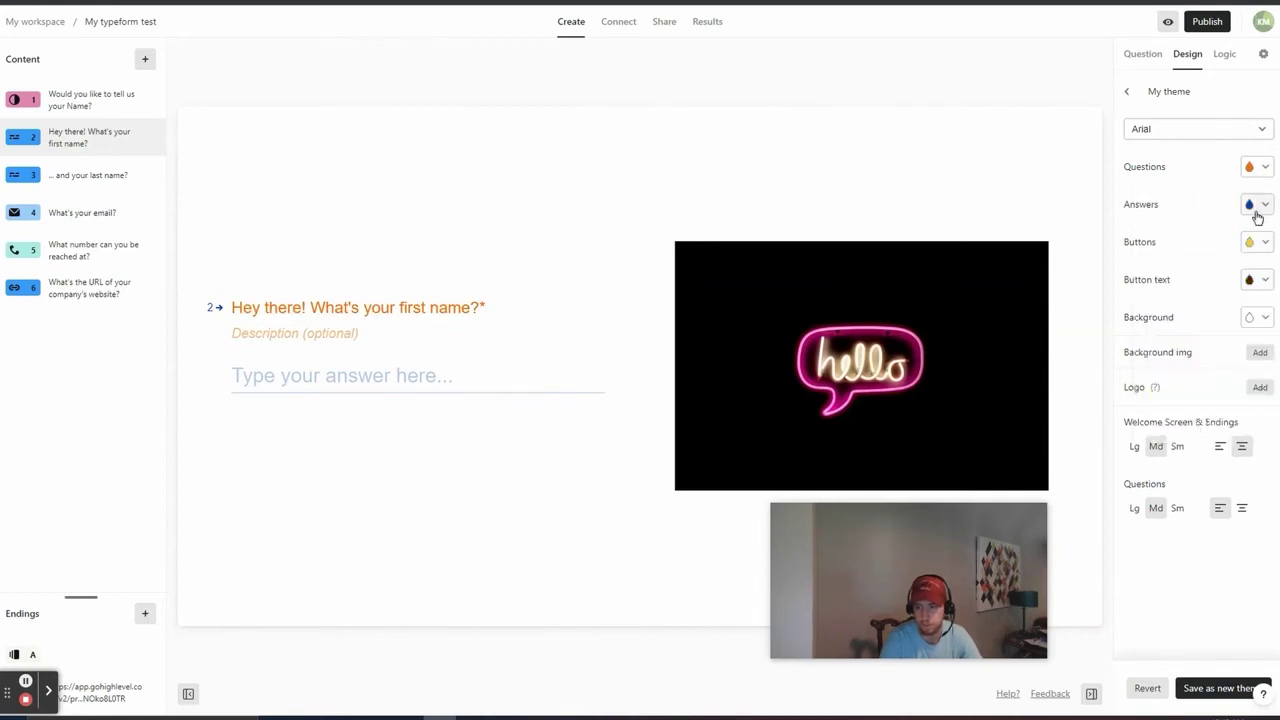
{"action": "left_click", "coordinate": [1255, 207]}
{"action": "left_click", "coordinate": [1230, 364]}
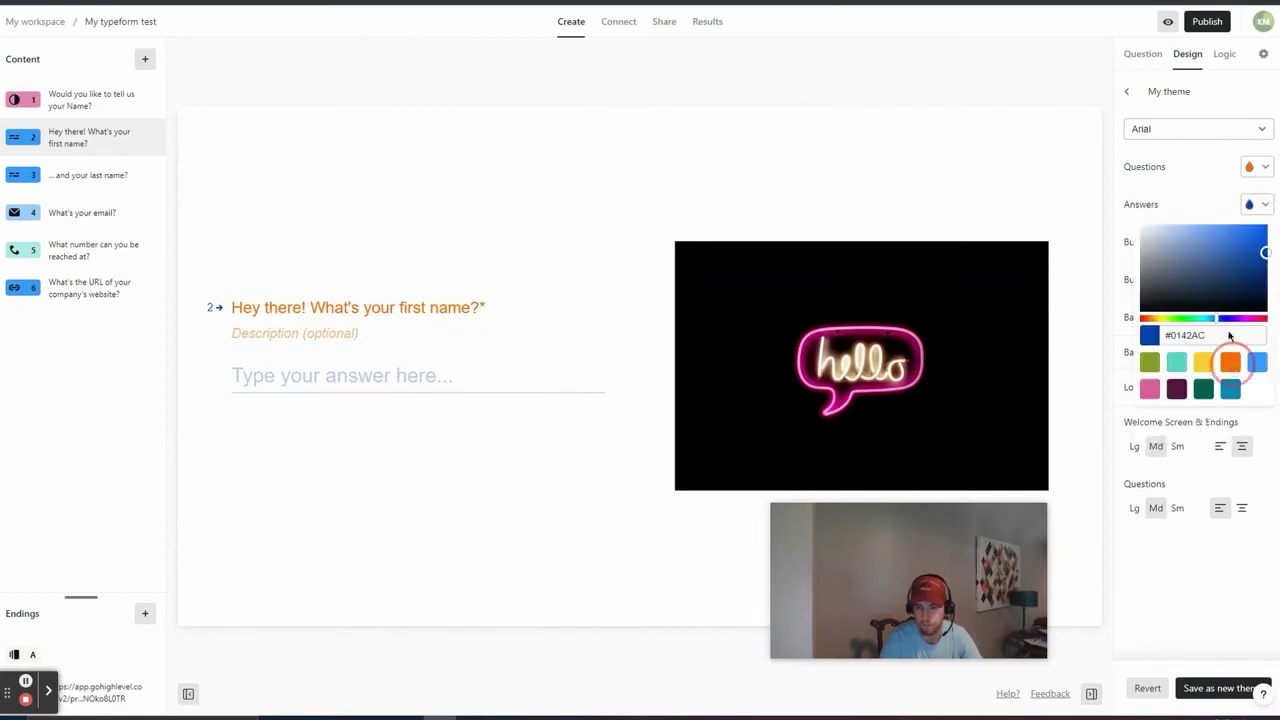
{"action": "left_click", "coordinate": [1206, 180]}
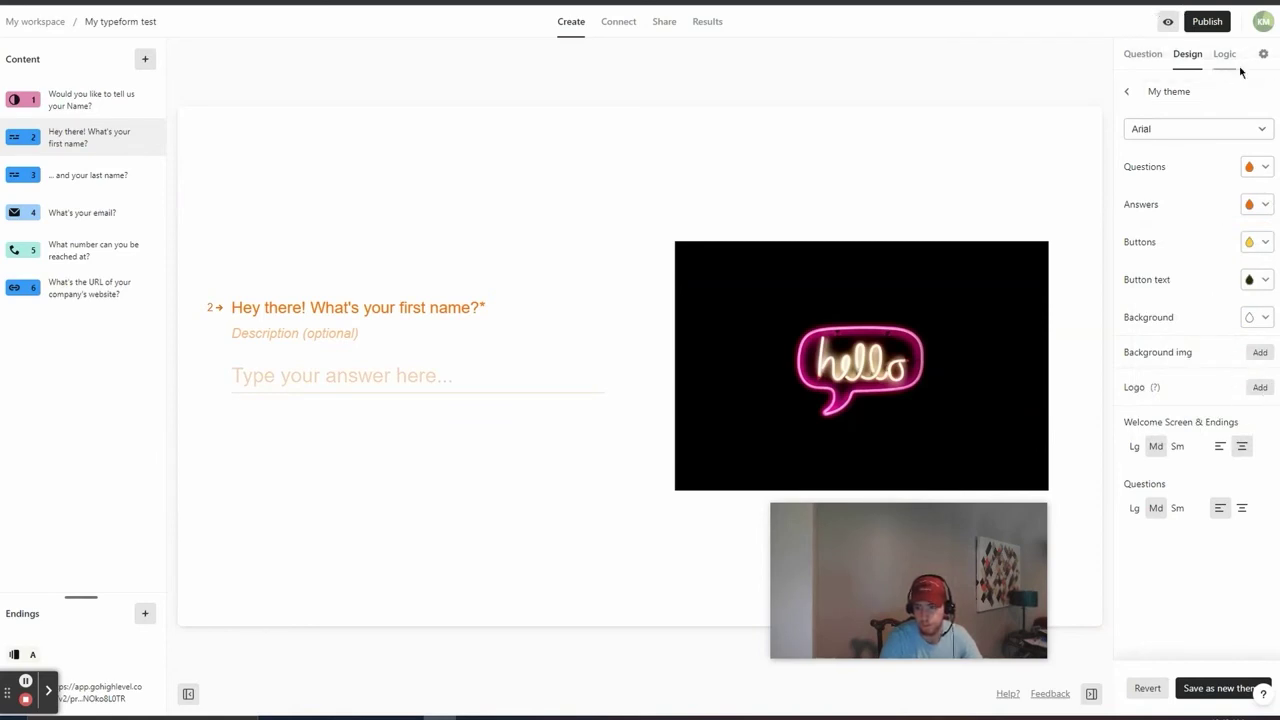
{"action": "left_click", "coordinate": [1197, 690]}
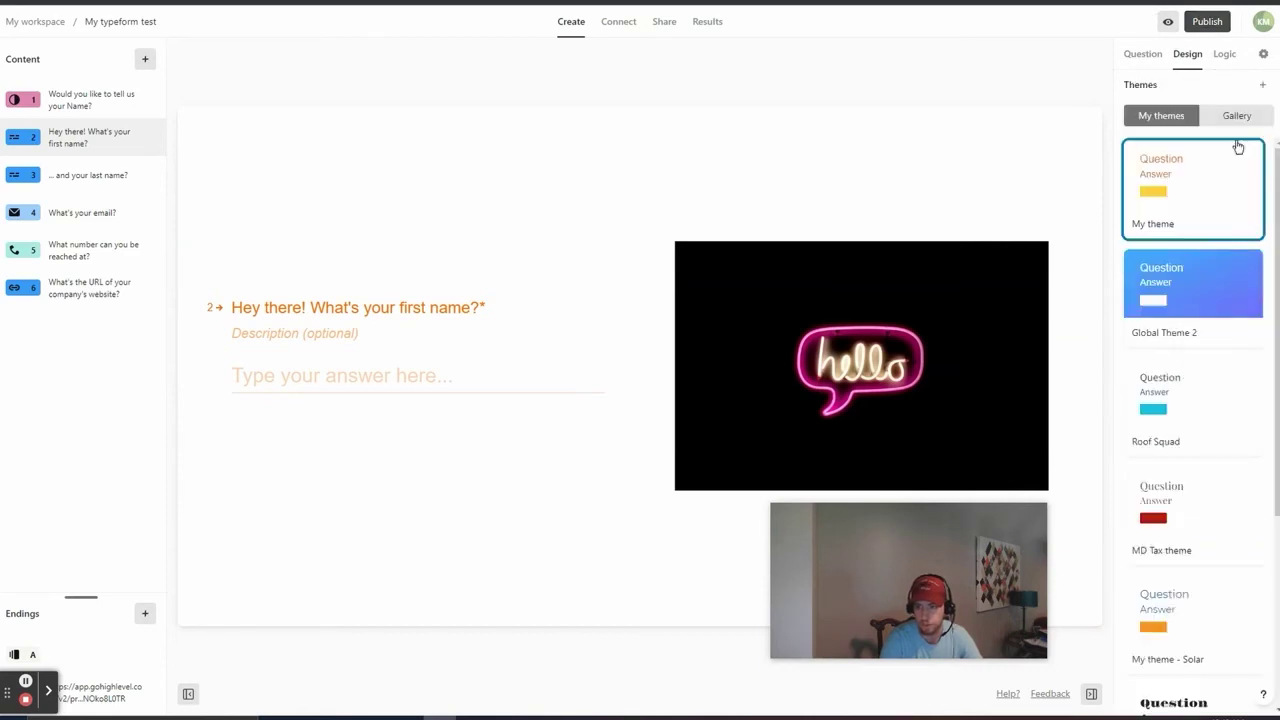
{"action": "left_click", "coordinate": [1263, 58]}
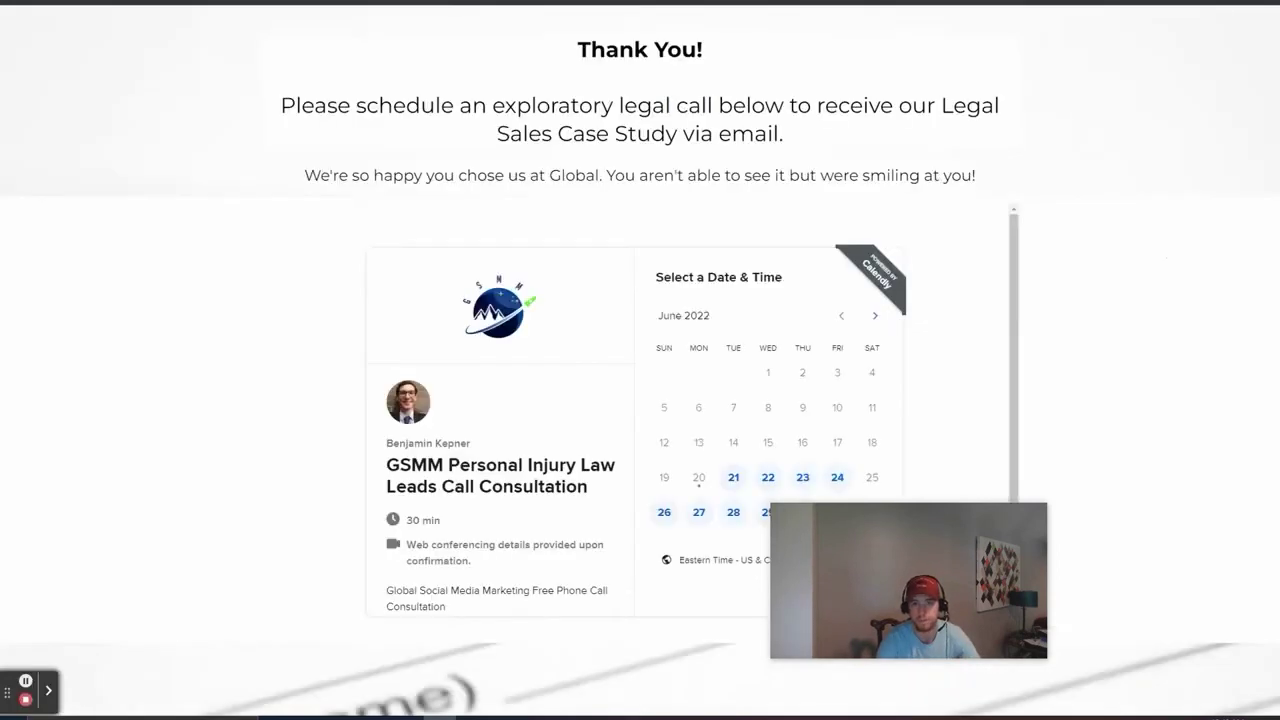
Step: Turn off Typeform branding and the navigation arrows, then let the form publish
{"action": "left_click_drag", "start_coordinate": [424, 108], "coordinate": [778, 104]}
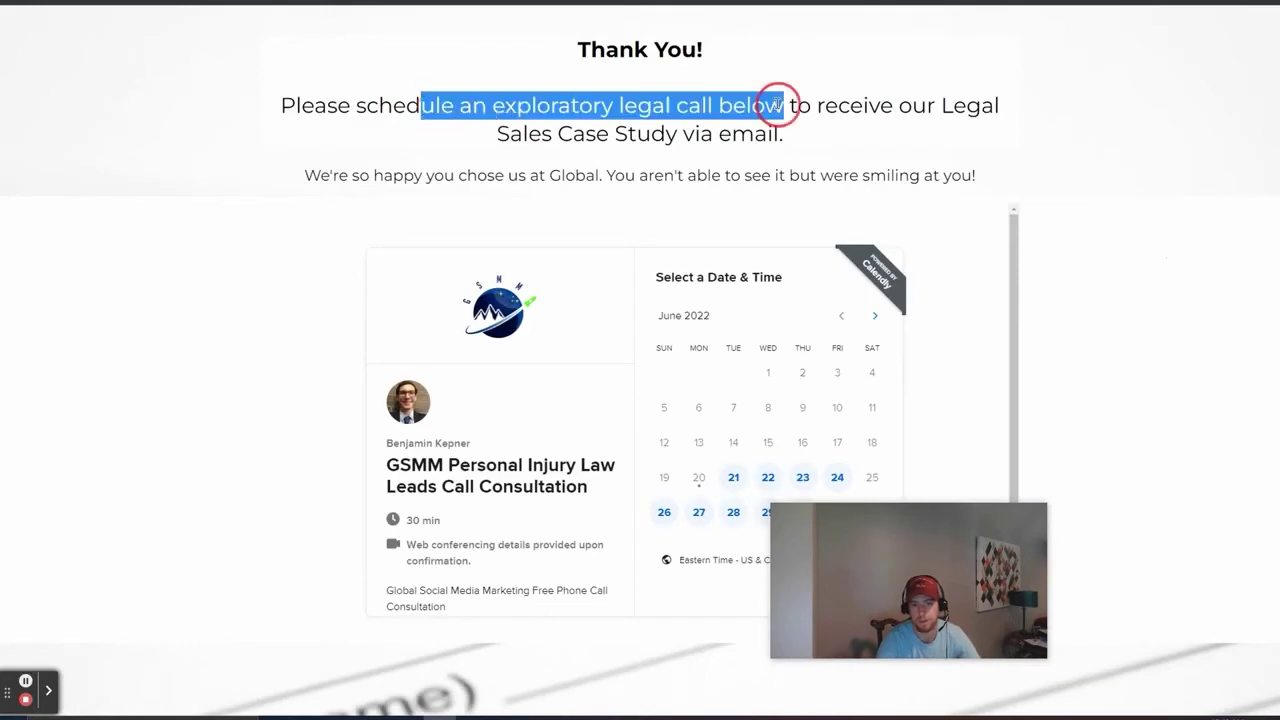
{"action": "left_click", "coordinate": [803, 149]}
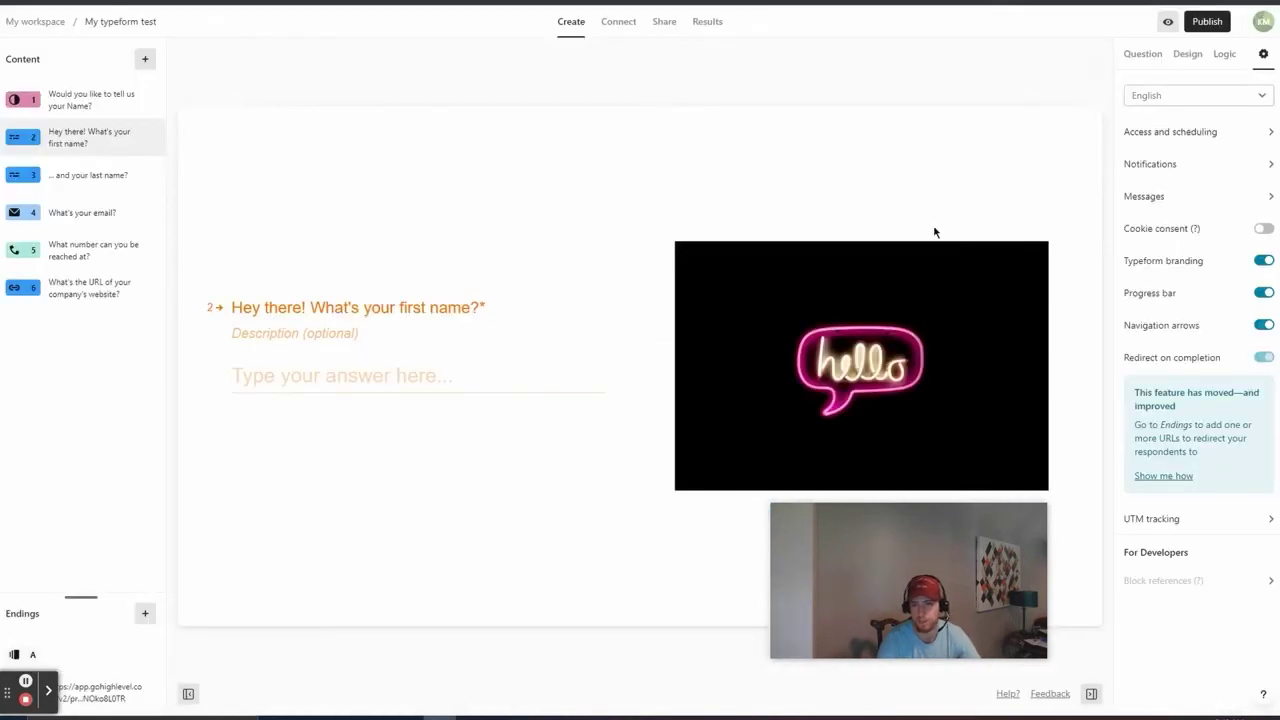
{"action": "left_click", "coordinate": [1264, 261]}
{"action": "left_click", "coordinate": [1264, 325]}
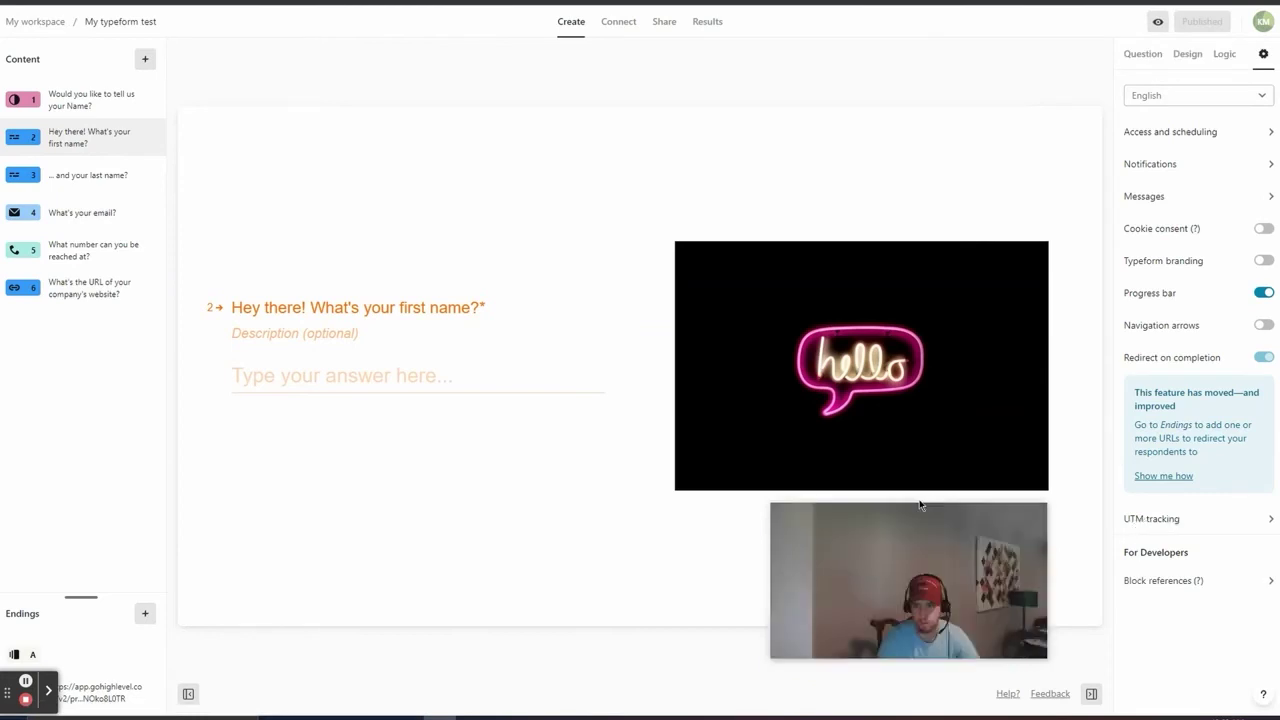
{"action": "mouse_move", "coordinate": [722, 485]}
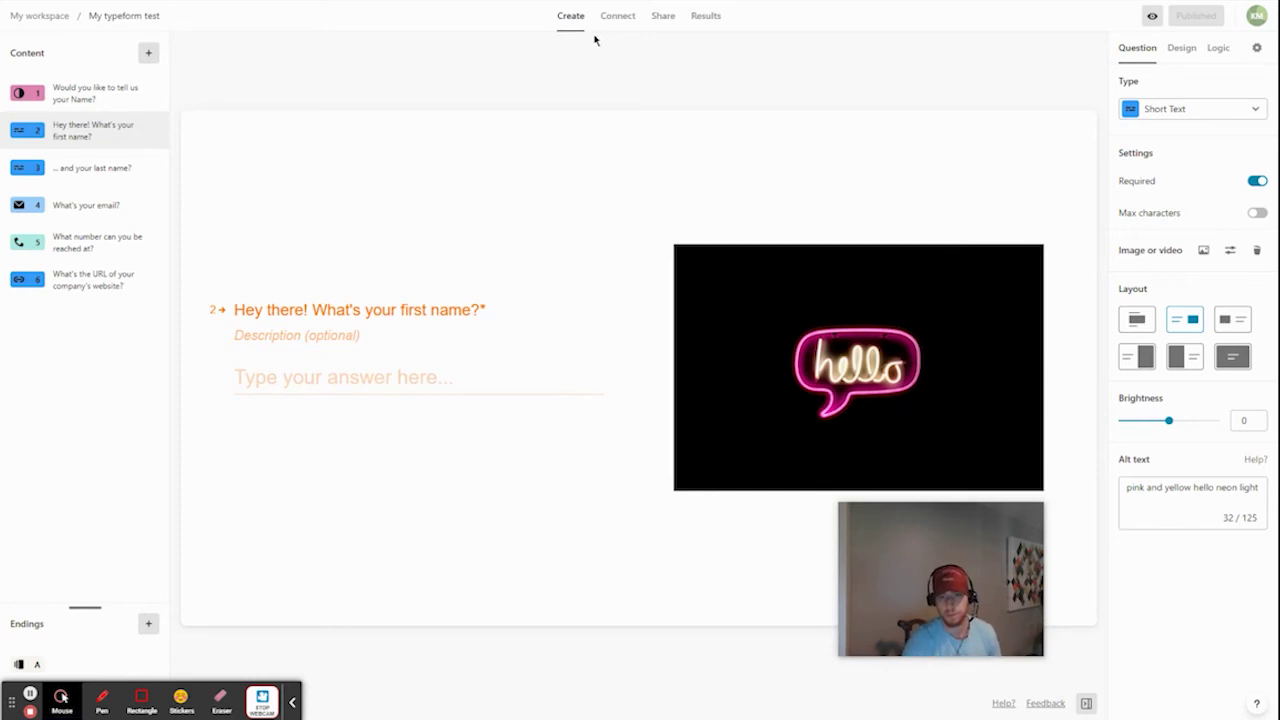
Step: Copy the form's Standard embed code at 100% width and 400 px height
{"action": "left_click", "coordinate": [666, 22]}
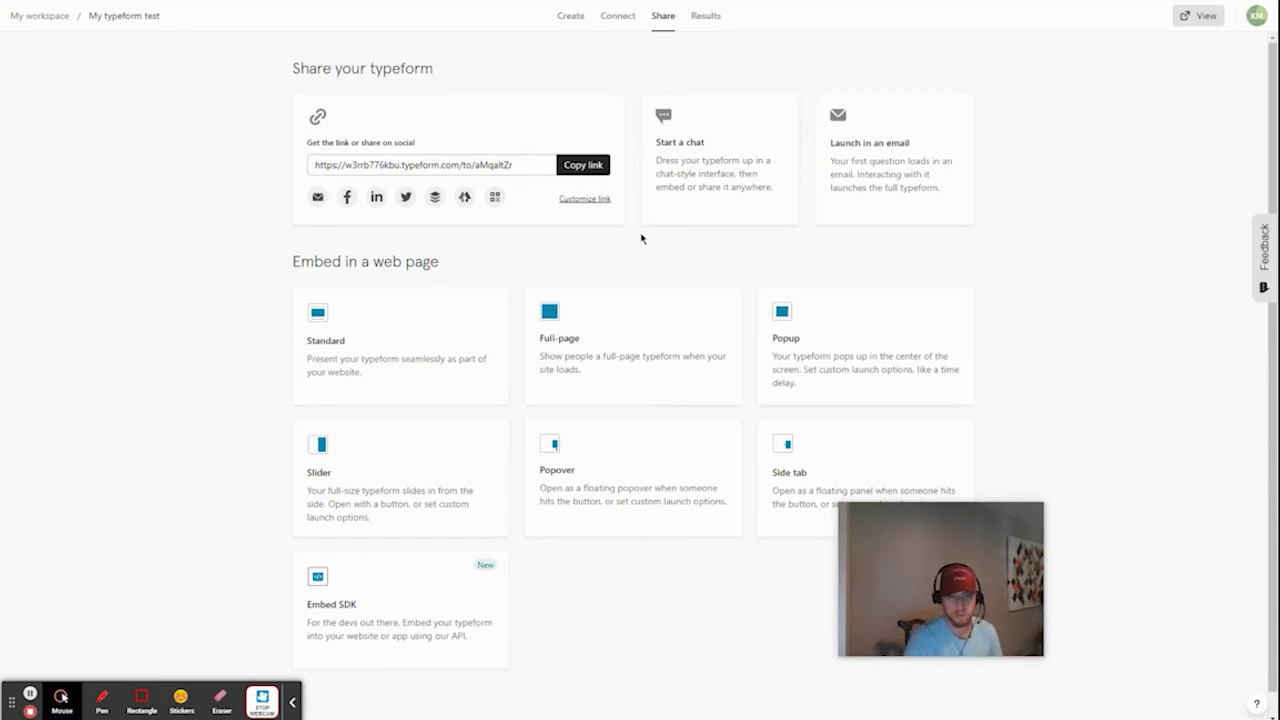
{"action": "left_click", "coordinate": [382, 324]}
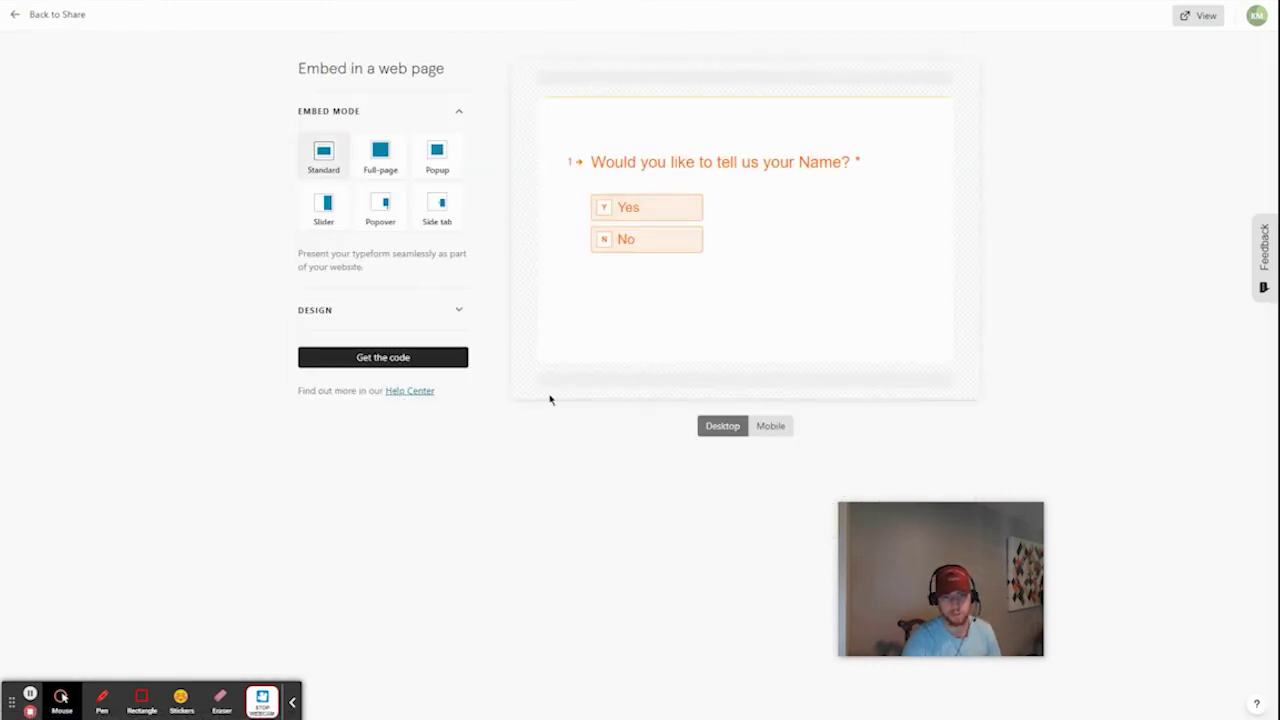
{"action": "left_click", "coordinate": [444, 318]}
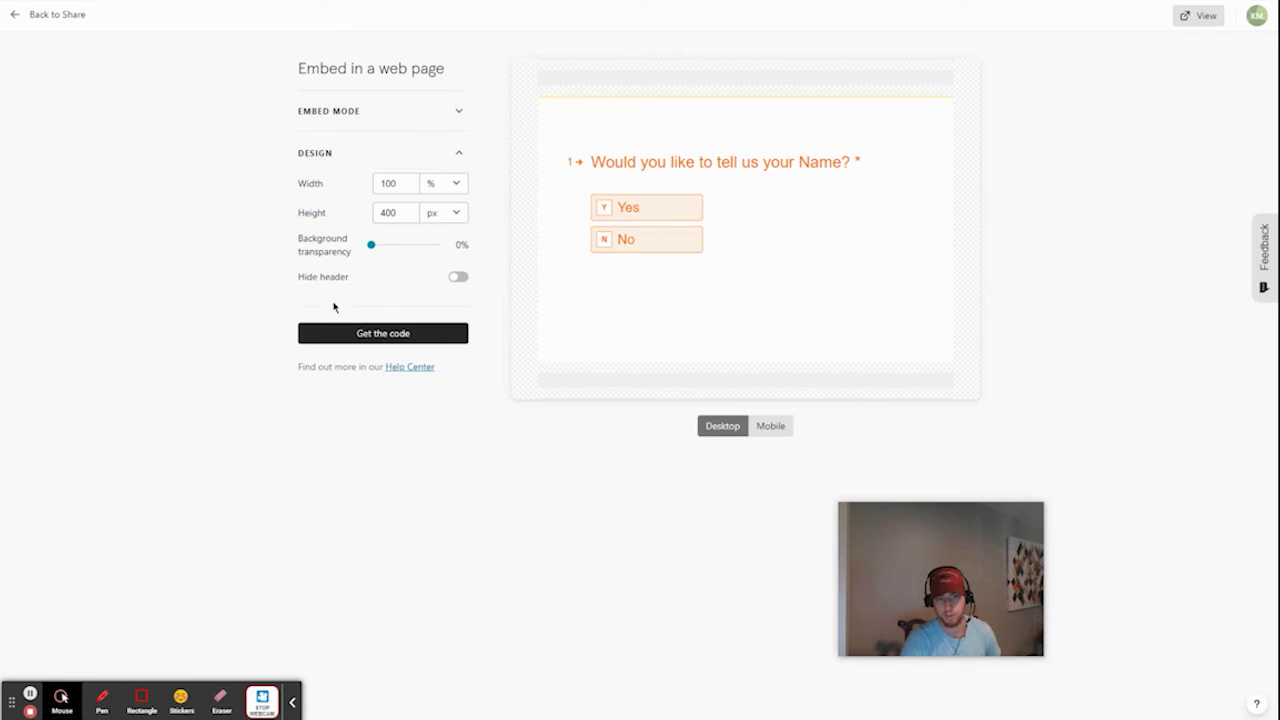
{"action": "left_click", "coordinate": [350, 336]}
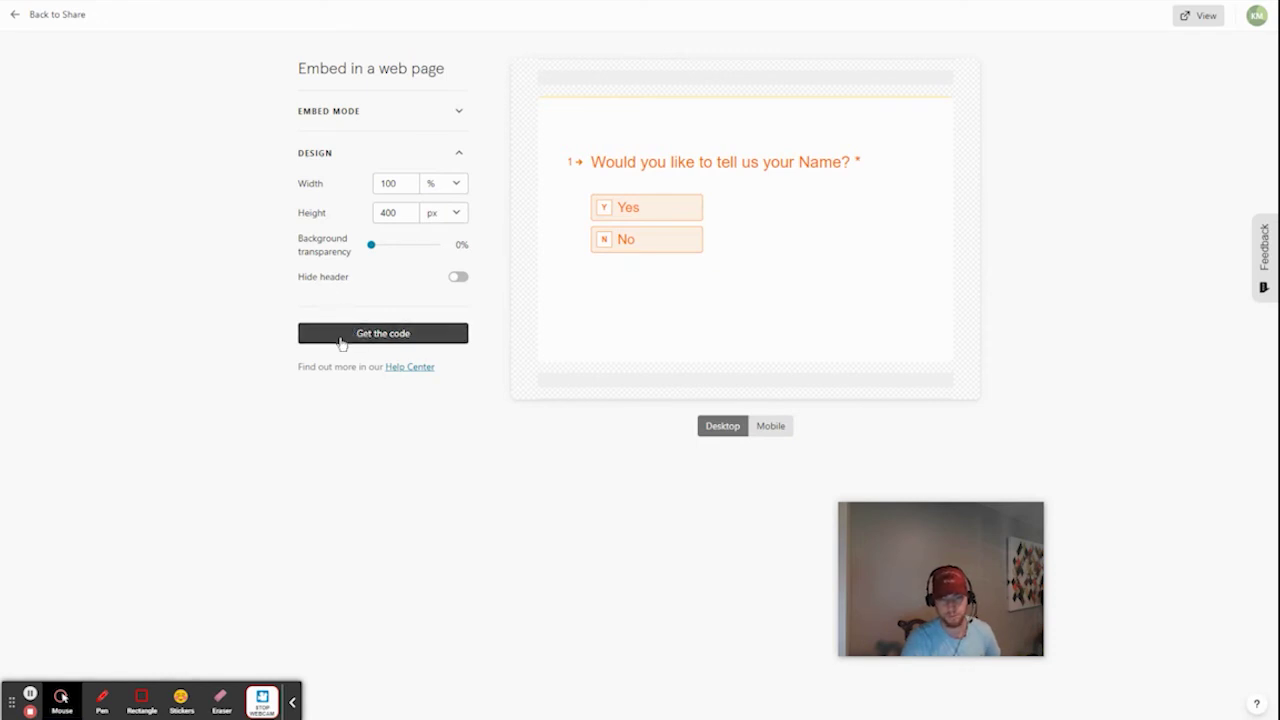
{"action": "left_click", "coordinate": [344, 342]}
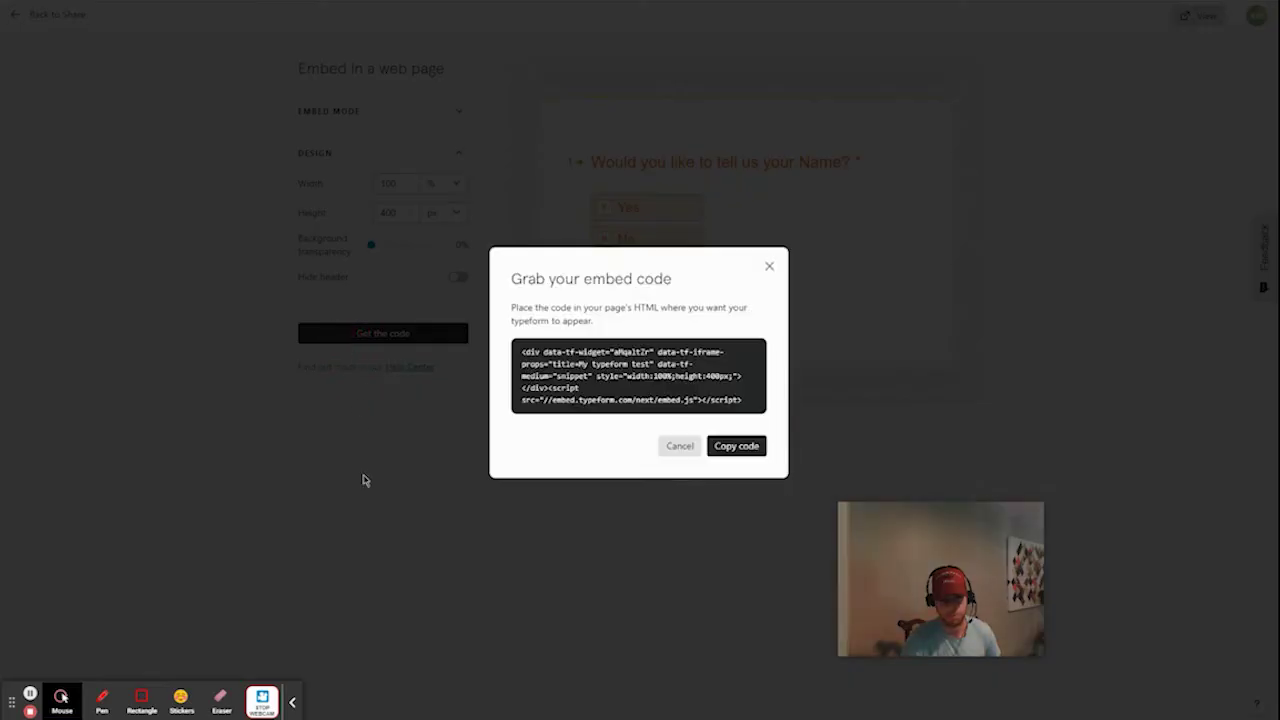
{"action": "left_click", "coordinate": [752, 451]}
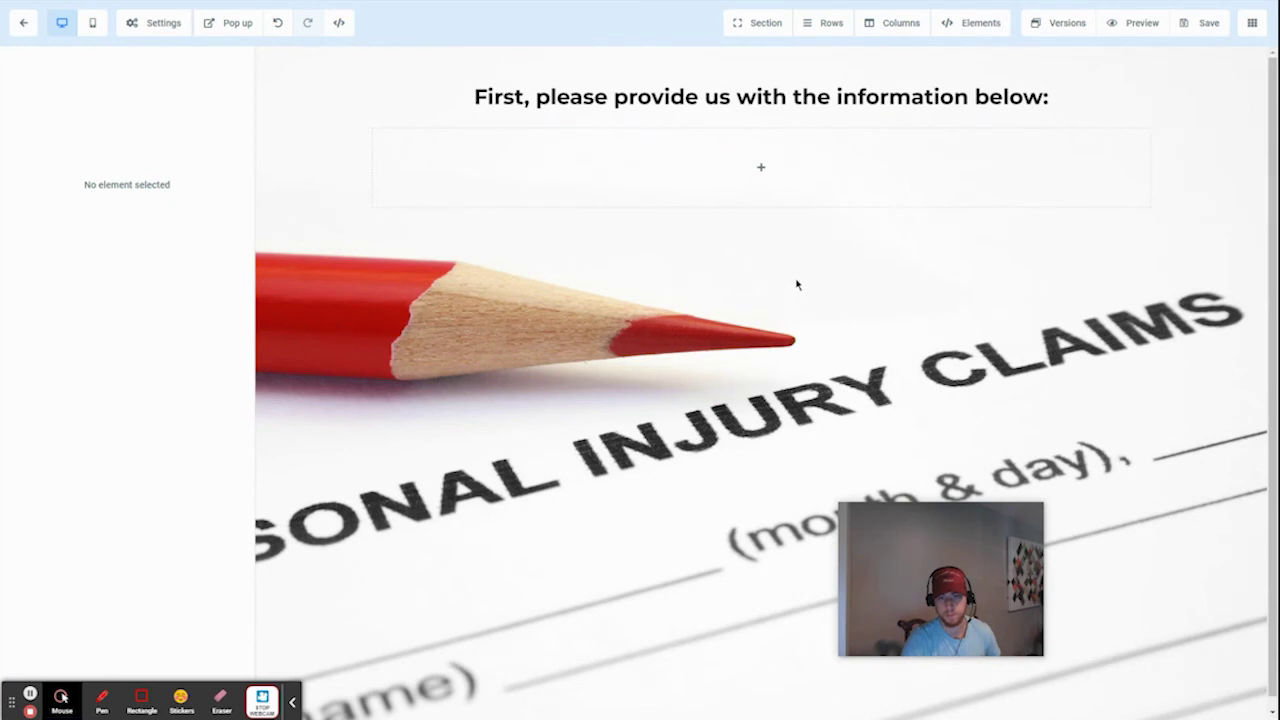
Step: Add a Custom JS/HTML element to the empty row, paste the Typeform embed code and save
{"action": "left_click", "coordinate": [761, 172]}
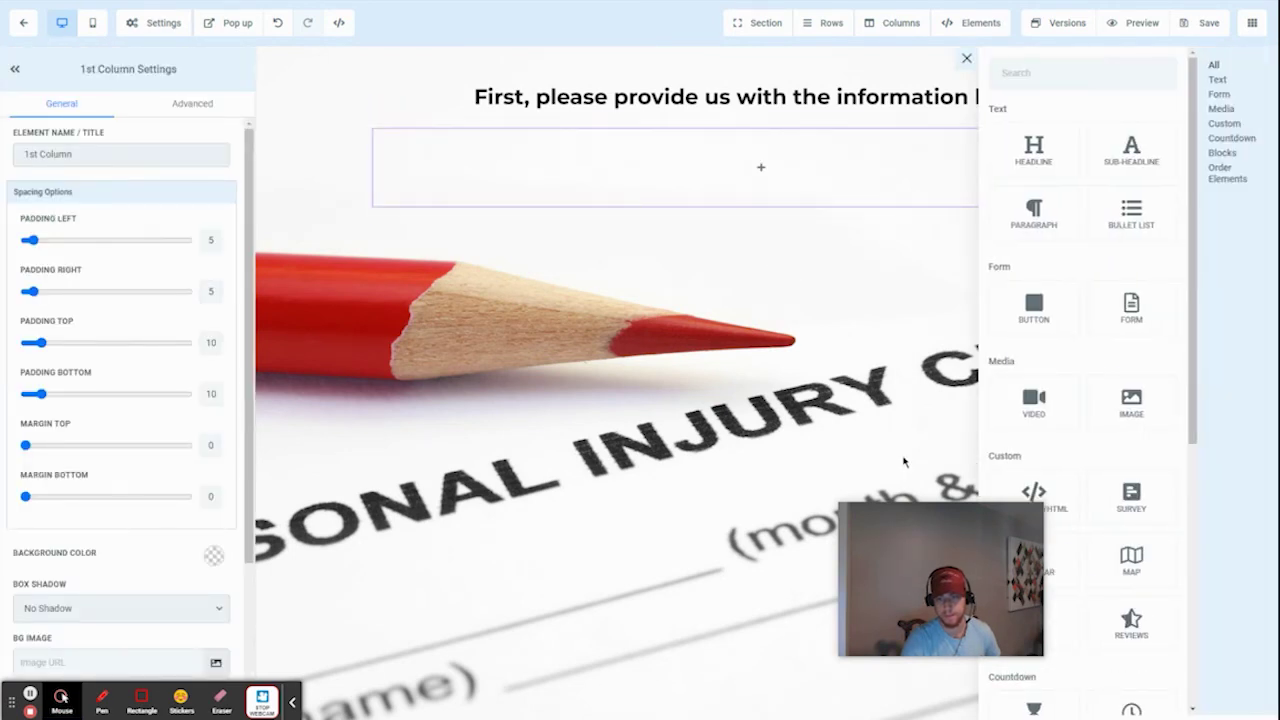
{"action": "left_click_drag", "start_coordinate": [960, 554], "coordinate": [885, 556]}
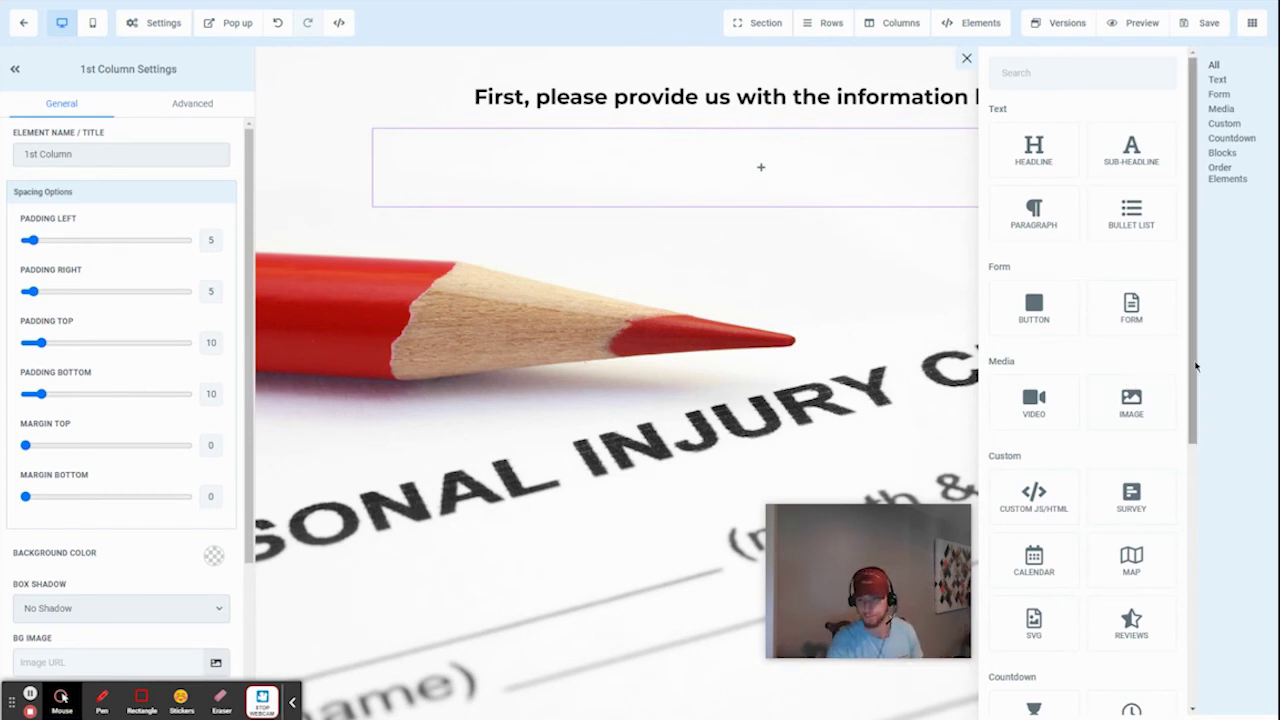
{"action": "scroll", "coordinate": [1194, 357], "scroll_direction": "down", "scroll_amount": 1}
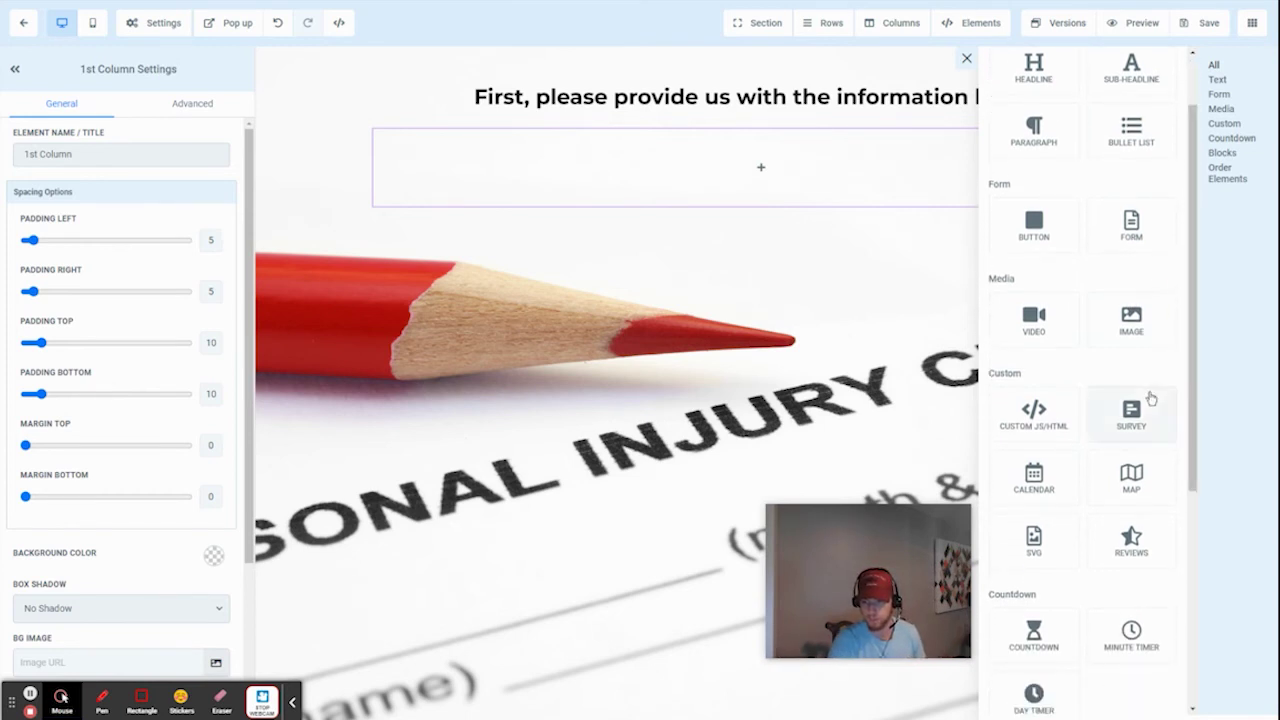
{"action": "left_click", "coordinate": [1018, 433]}
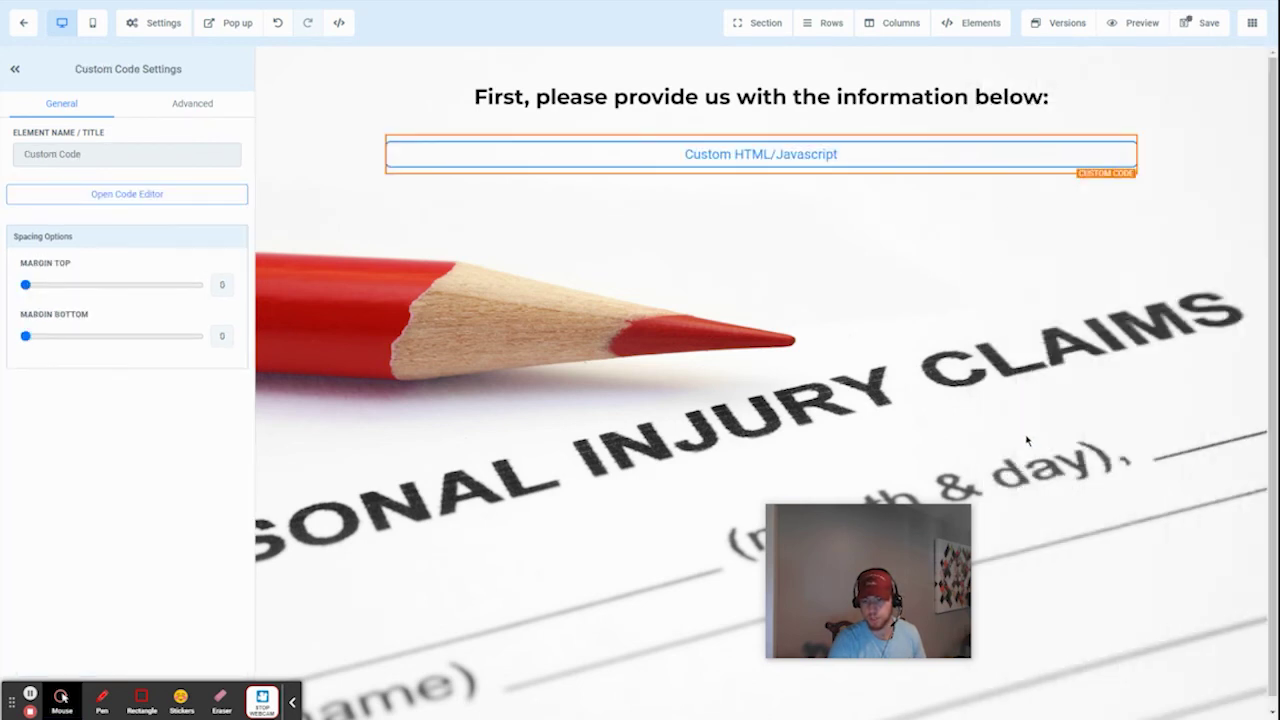
{"action": "left_click", "coordinate": [119, 196]}
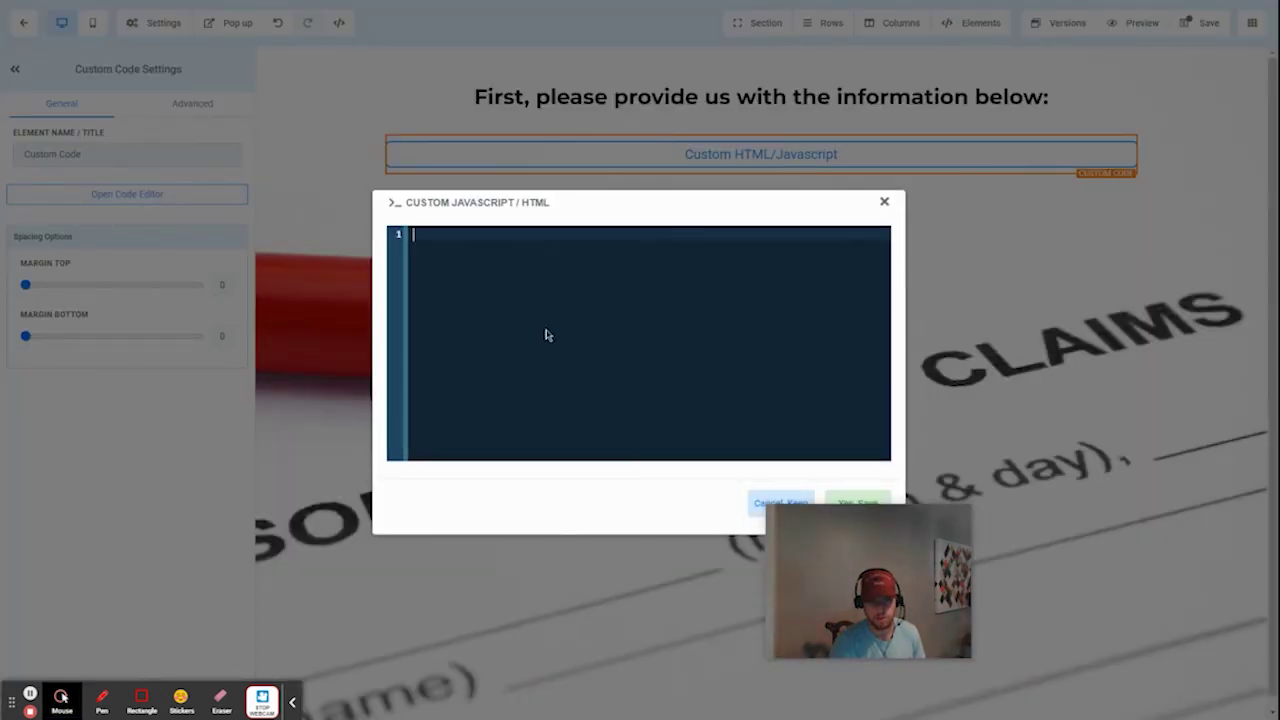
{"action": "key", "text": "ctrl+v"}
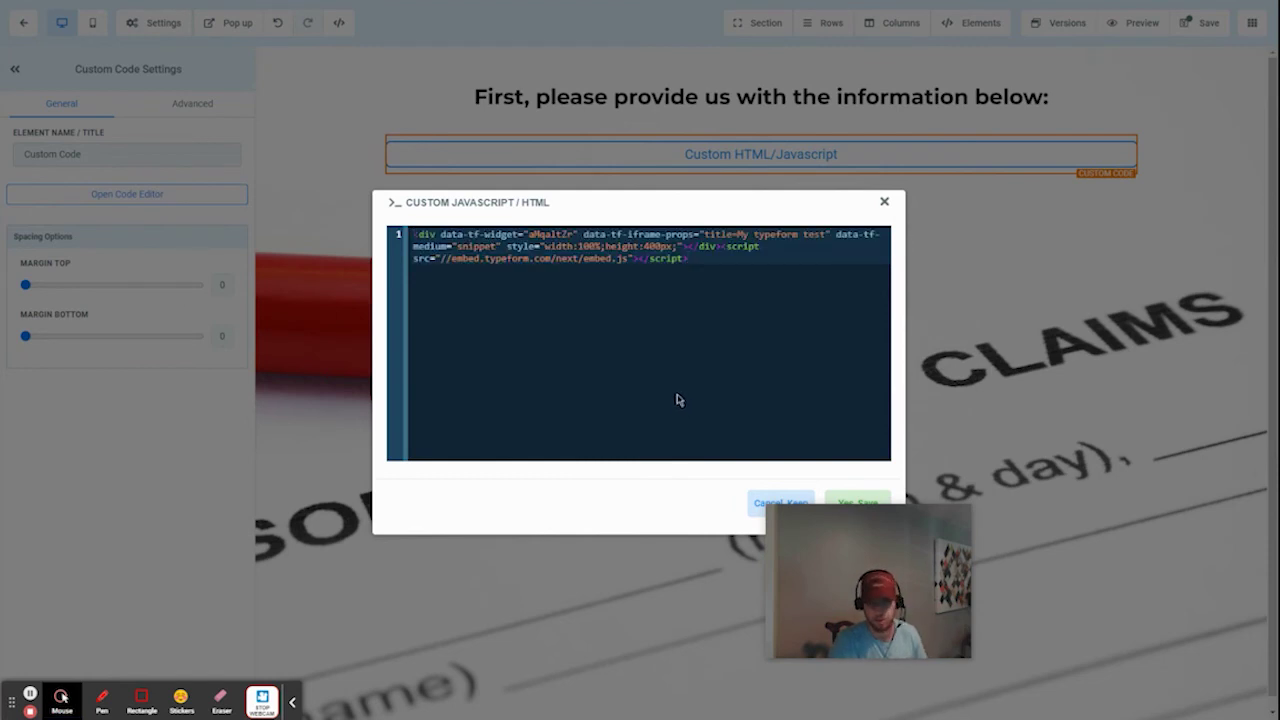
{"action": "left_click_drag", "start_coordinate": [840, 520], "coordinate": [835, 620]}
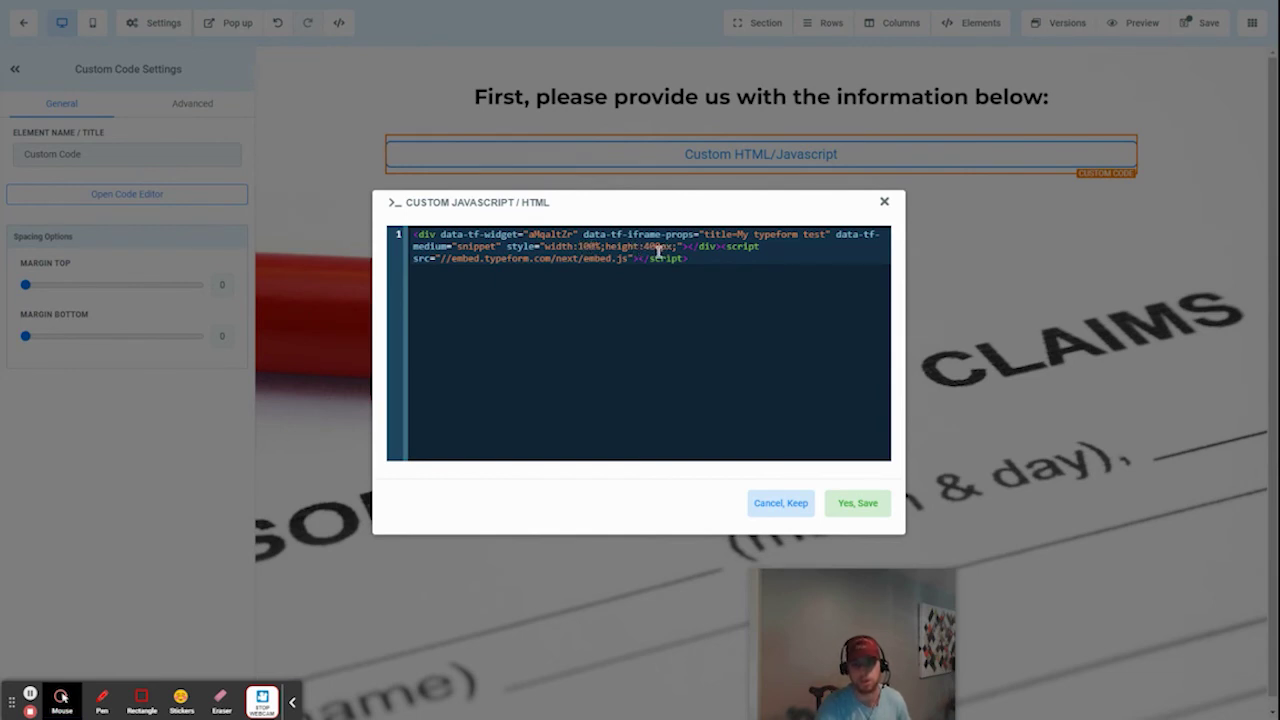
{"action": "left_click", "coordinate": [855, 510]}
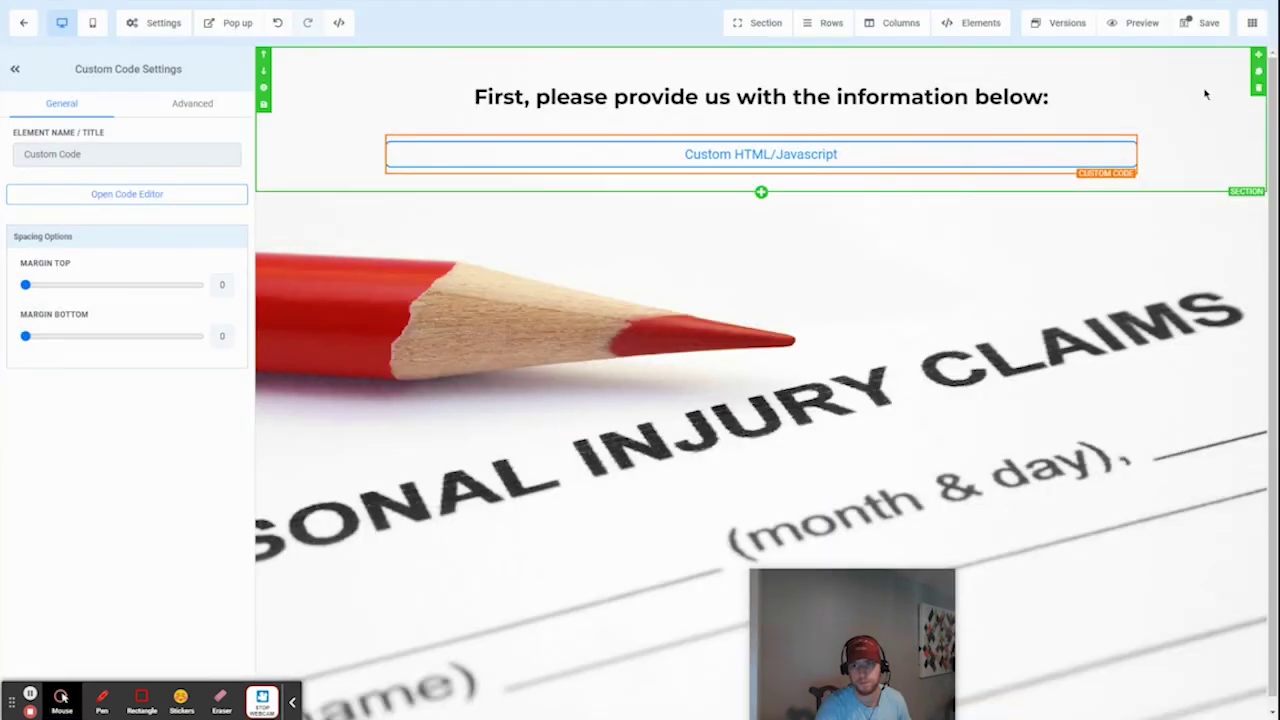
Step: Save the funnel page, preview the embedded orange Typeform name question, then exit the preview
{"action": "left_click", "coordinate": [1185, 30]}
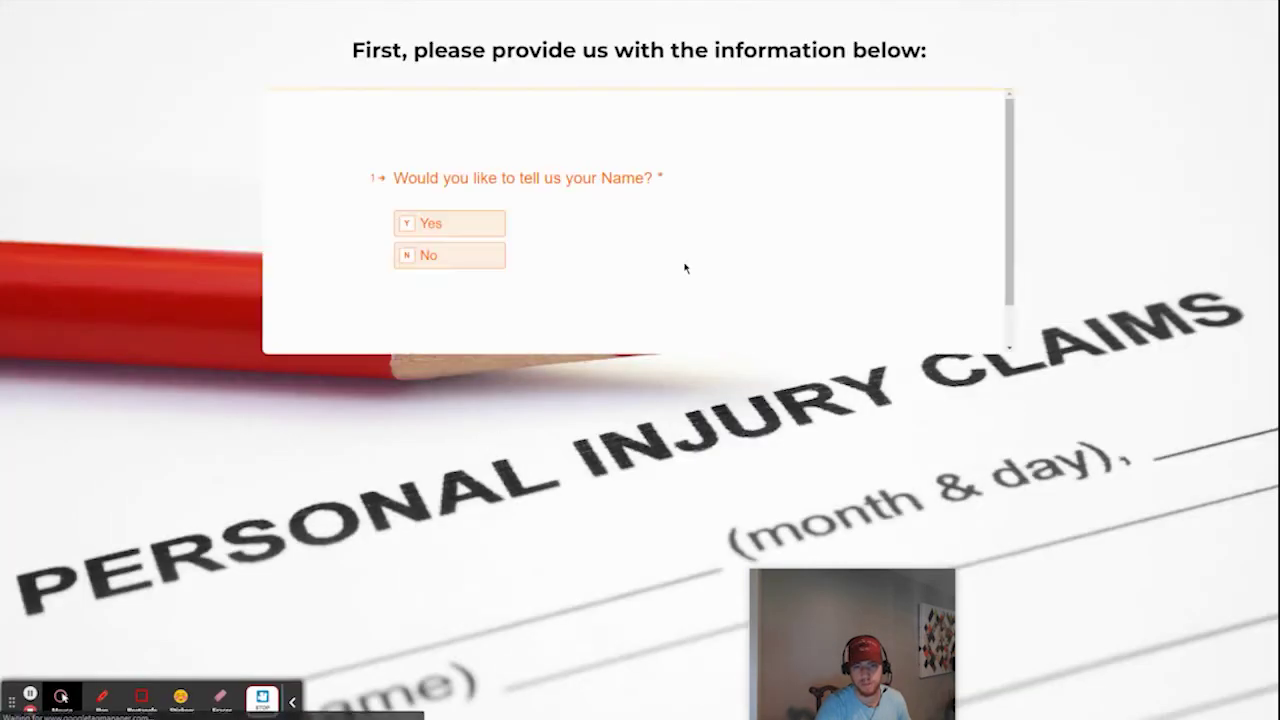
{"action": "scroll", "coordinate": [656, 242], "scroll_direction": "down", "scroll_amount": 1}
{"action": "scroll", "coordinate": [656, 242], "scroll_direction": "up", "scroll_amount": 1}
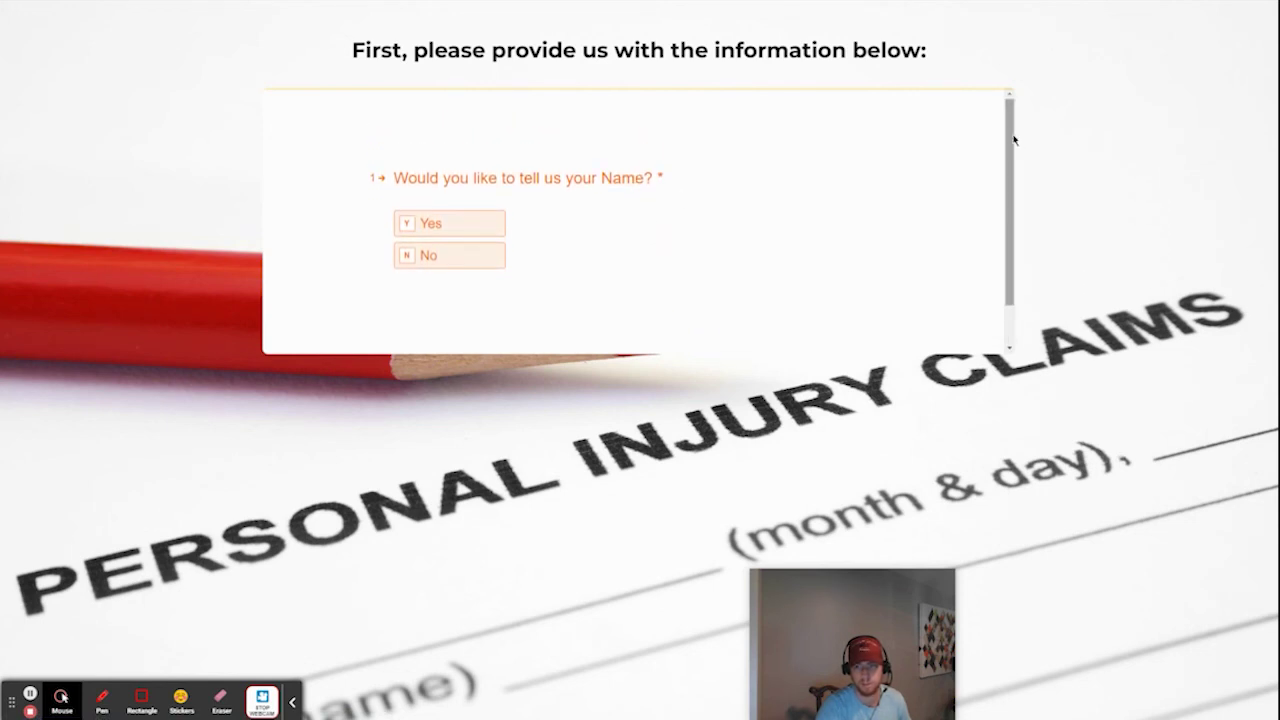
{"action": "left_click_drag", "start_coordinate": [1011, 134], "coordinate": [1017, 88]}
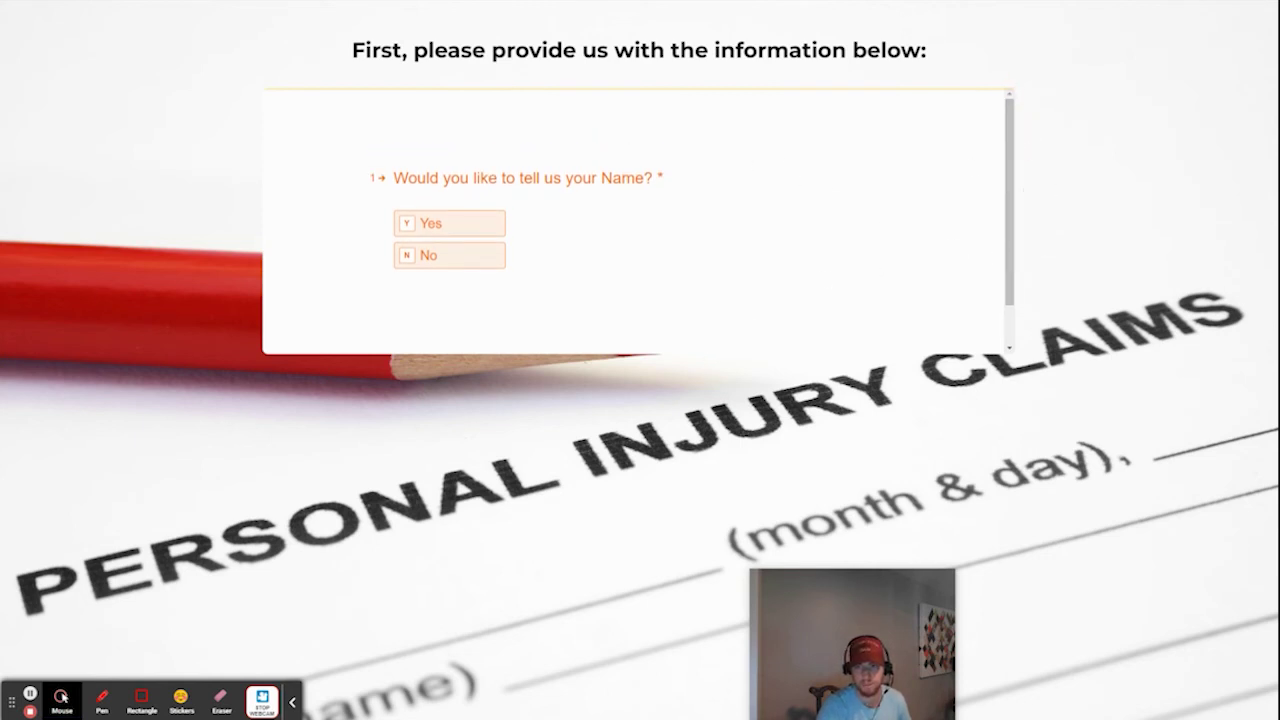
{"action": "key", "text": "Escape"}
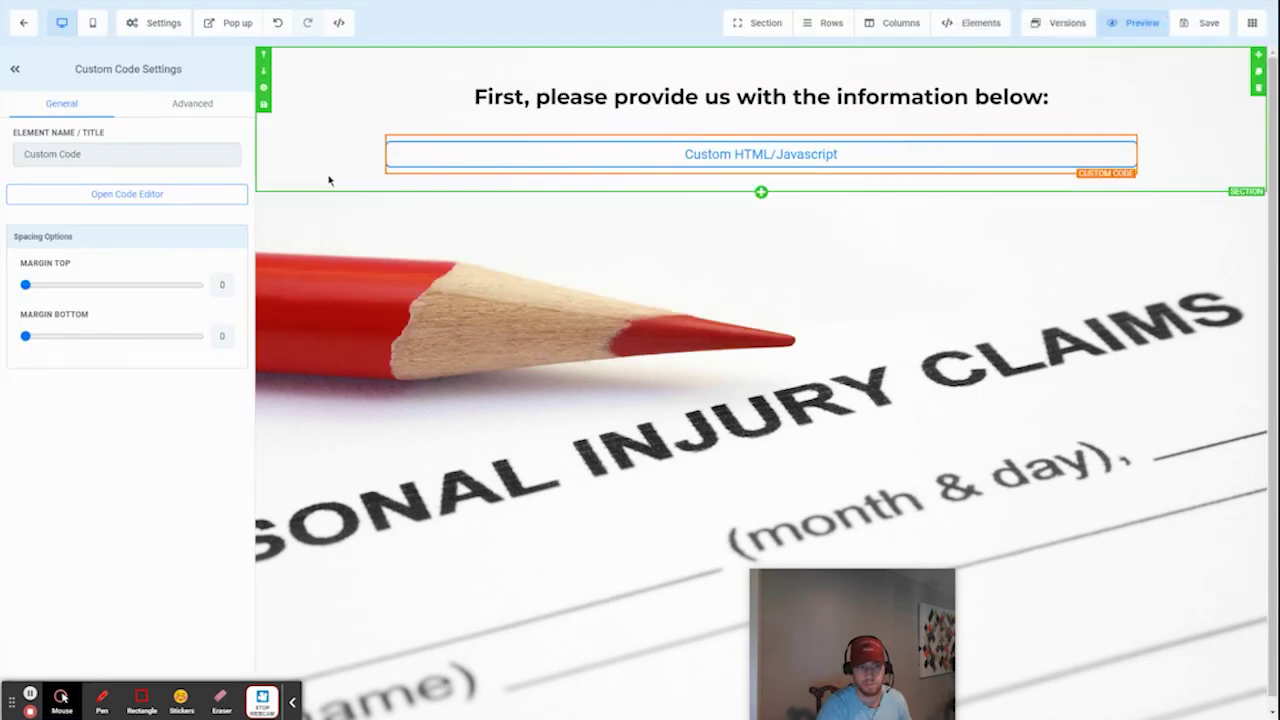
Step: Change the embed code's height from 400px to 700px and save the funnel page again
{"action": "left_click", "coordinate": [127, 194]}
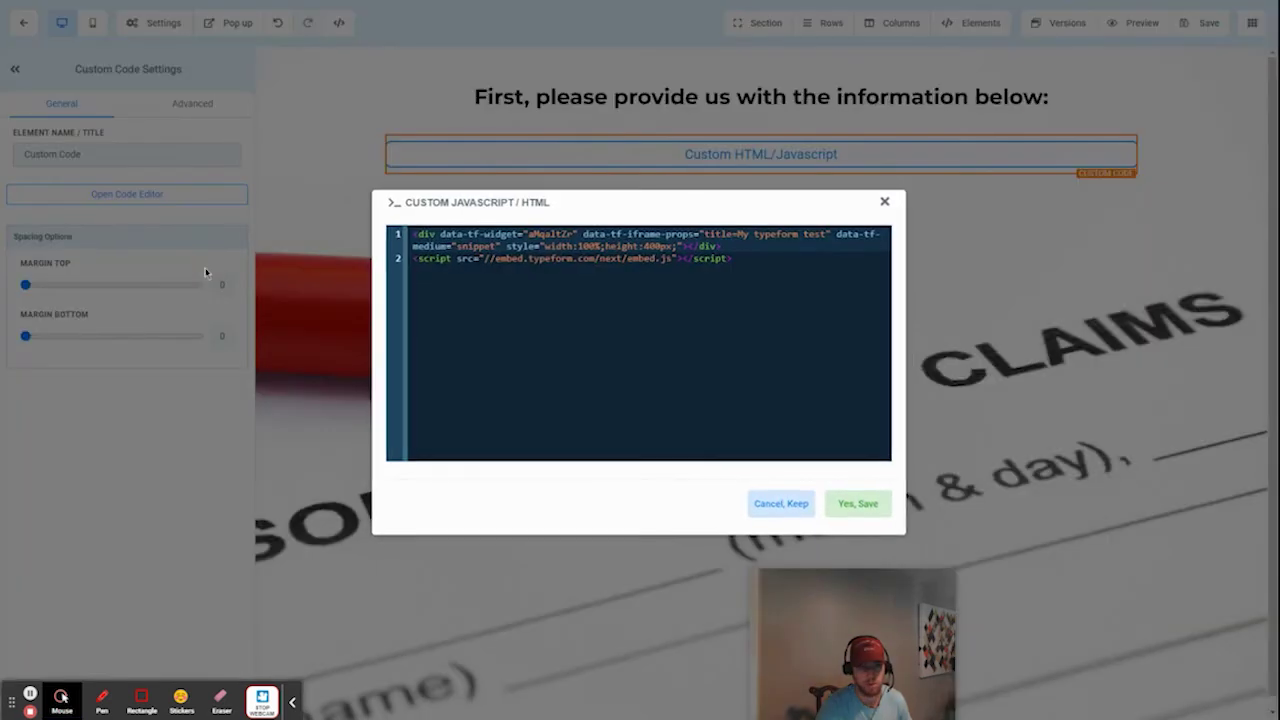
{"action": "double_click", "coordinate": [650, 246]}
{"action": "type", "text": "700"}
{"action": "left_click", "coordinate": [876, 507]}
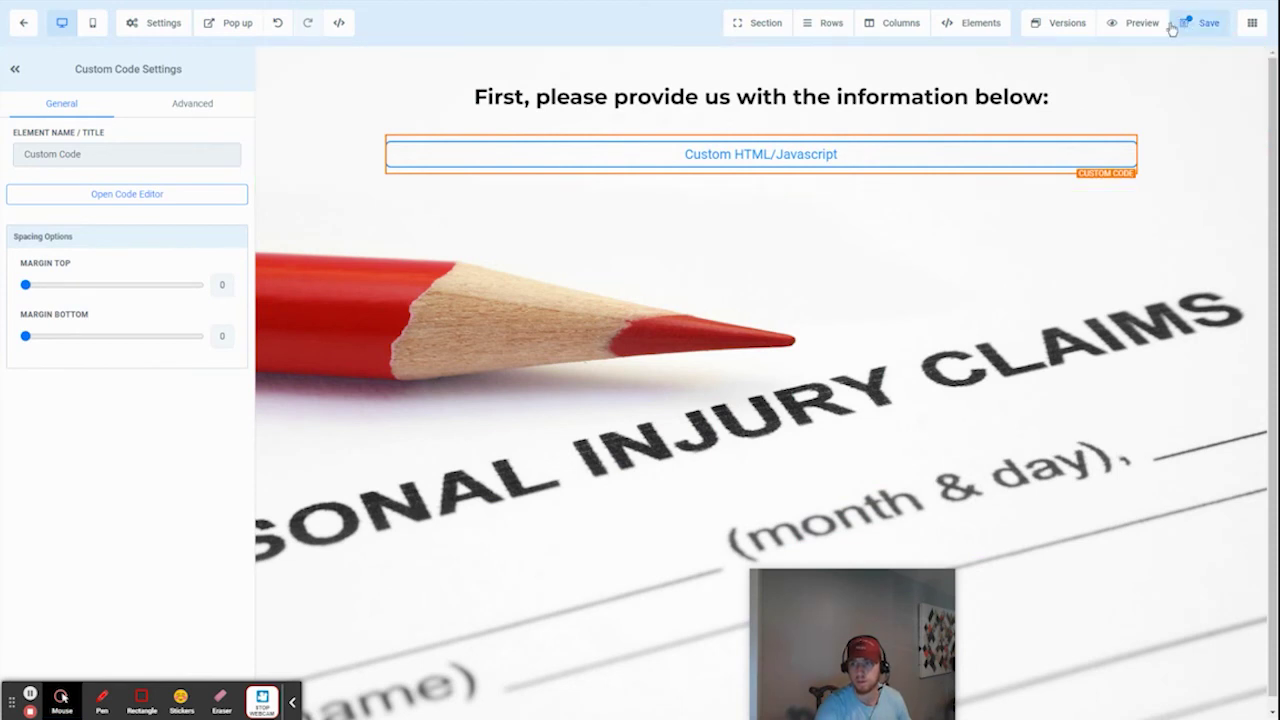
{"action": "left_click", "coordinate": [1176, 25]}
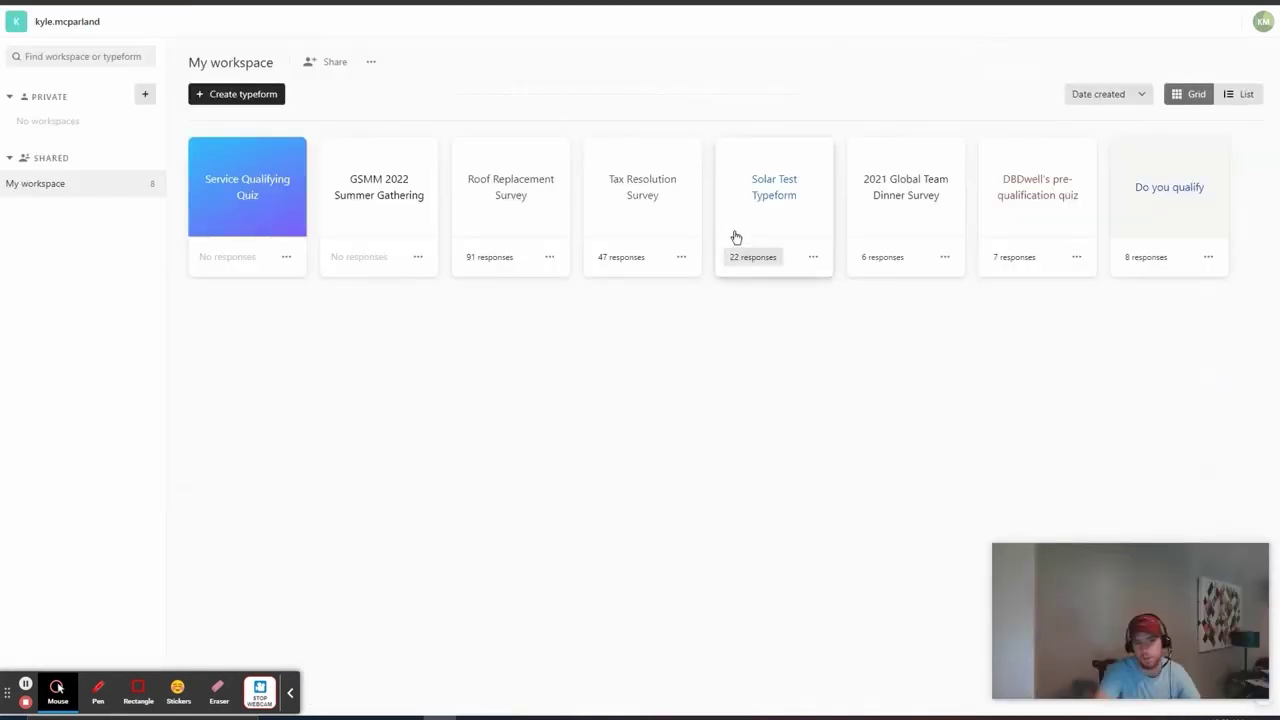
Step: Open the Tax Resolution Survey's results and scroll through its insights and per-question drop-off
{"action": "left_click", "coordinate": [681, 257]}
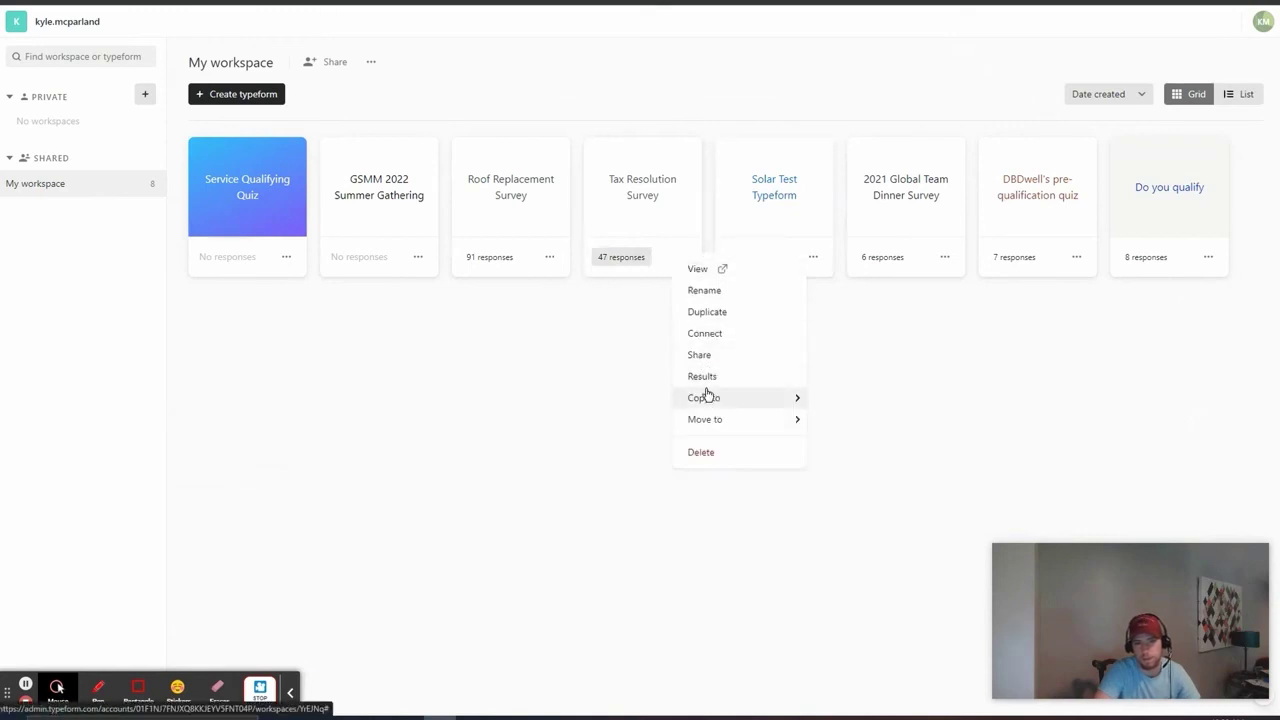
{"action": "left_click", "coordinate": [705, 385]}
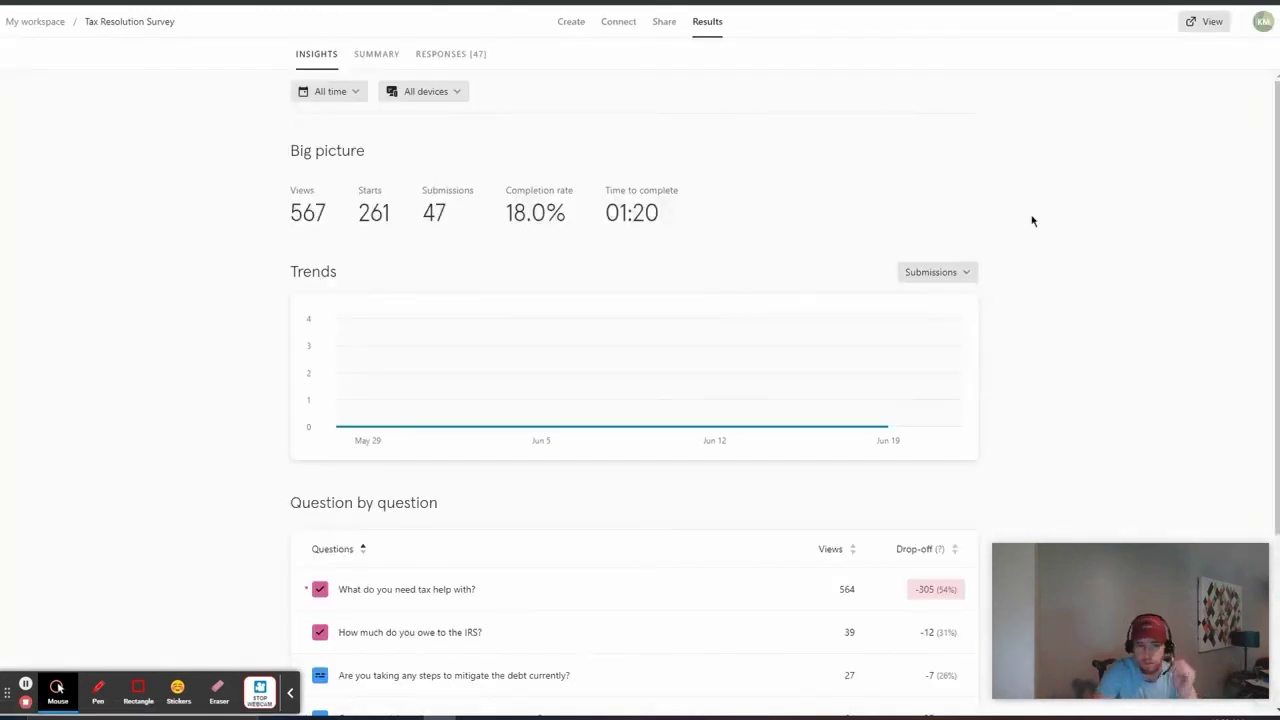
{"action": "scroll", "coordinate": [1128, 231], "scroll_direction": "down", "scroll_amount": 2}
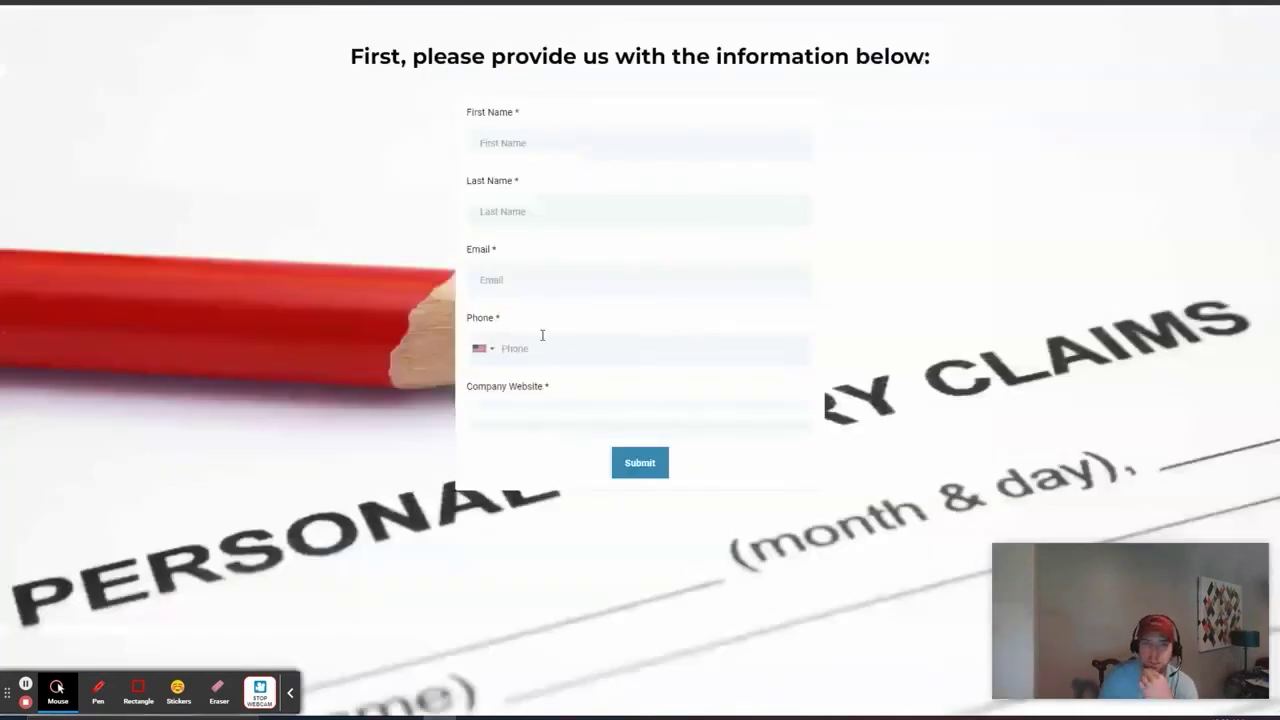
Step: Step through the contact form's fields, then answer Replacement to the Roof Squad quiz's first question
{"action": "left_click", "coordinate": [517, 206]}
{"action": "left_click", "coordinate": [545, 289]}
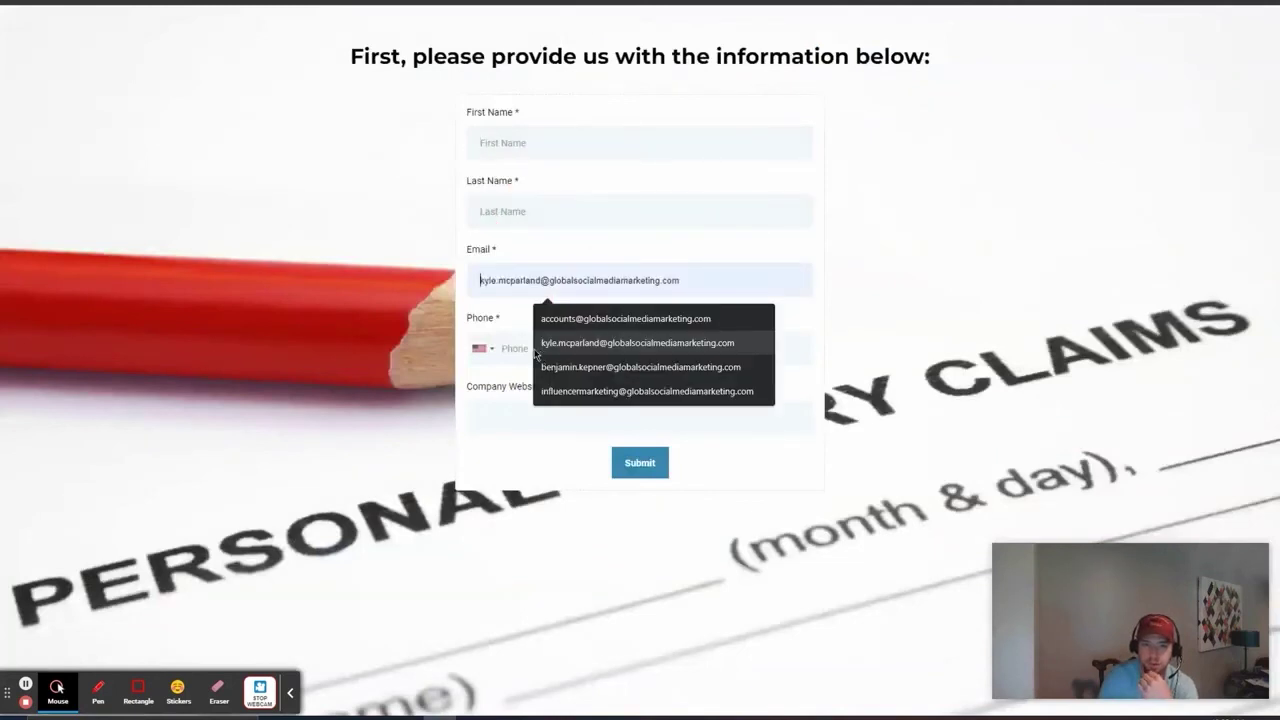
{"action": "left_click", "coordinate": [503, 350]}
{"action": "left_click", "coordinate": [761, 424]}
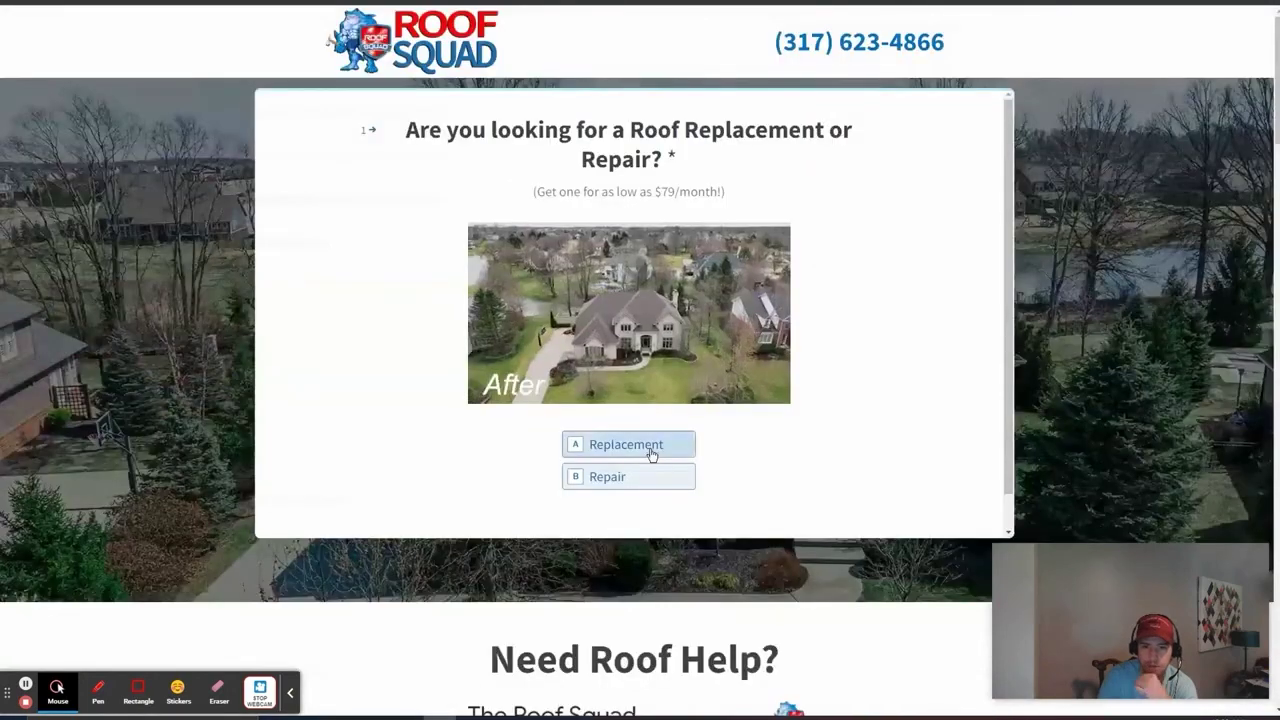
{"action": "left_click", "coordinate": [651, 455]}
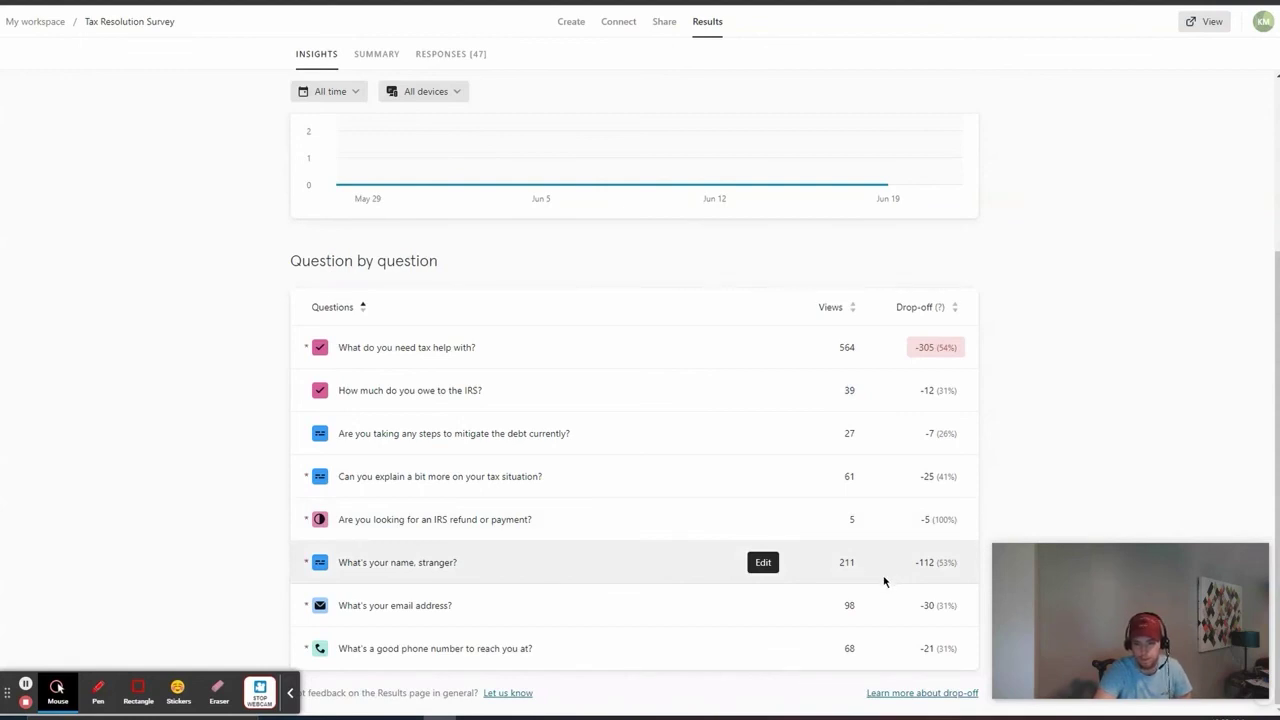
{"action": "left_click_drag", "start_coordinate": [402, 566], "coordinate": [445, 562]}
{"action": "left_click", "coordinate": [468, 551]}
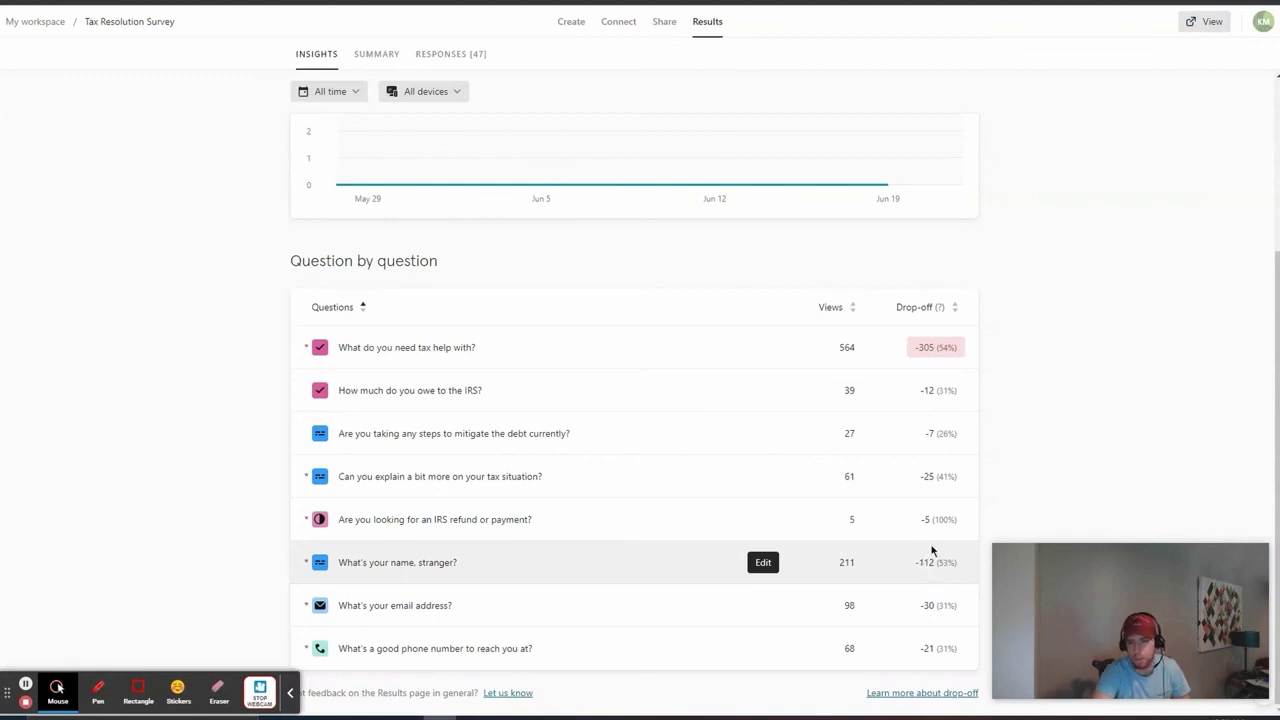
{"action": "scroll", "coordinate": [1114, 440], "scroll_direction": "up", "scroll_amount": 2}
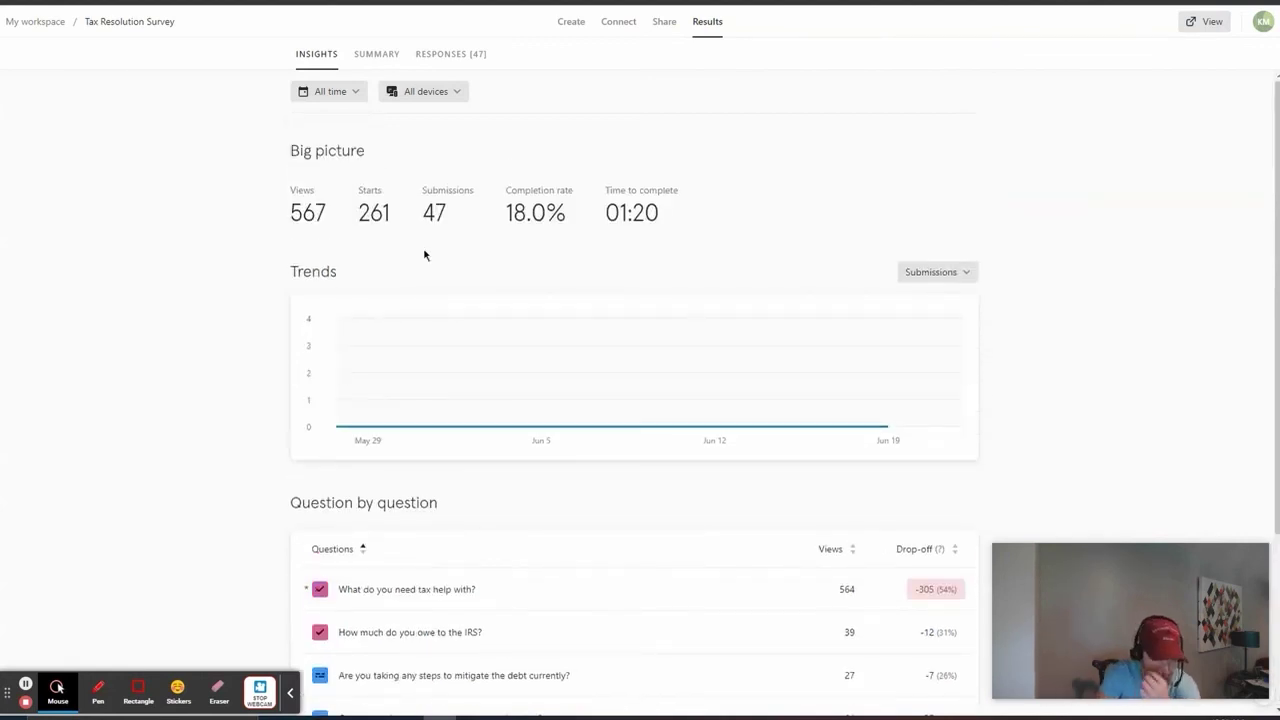
{"action": "left_click_drag", "start_coordinate": [500, 211], "coordinate": [565, 229]}
{"action": "left_click", "coordinate": [580, 235]}
{"action": "left_click", "coordinate": [594, 249]}
{"action": "scroll", "coordinate": [1155, 352], "scroll_direction": "down", "scroll_amount": 3}
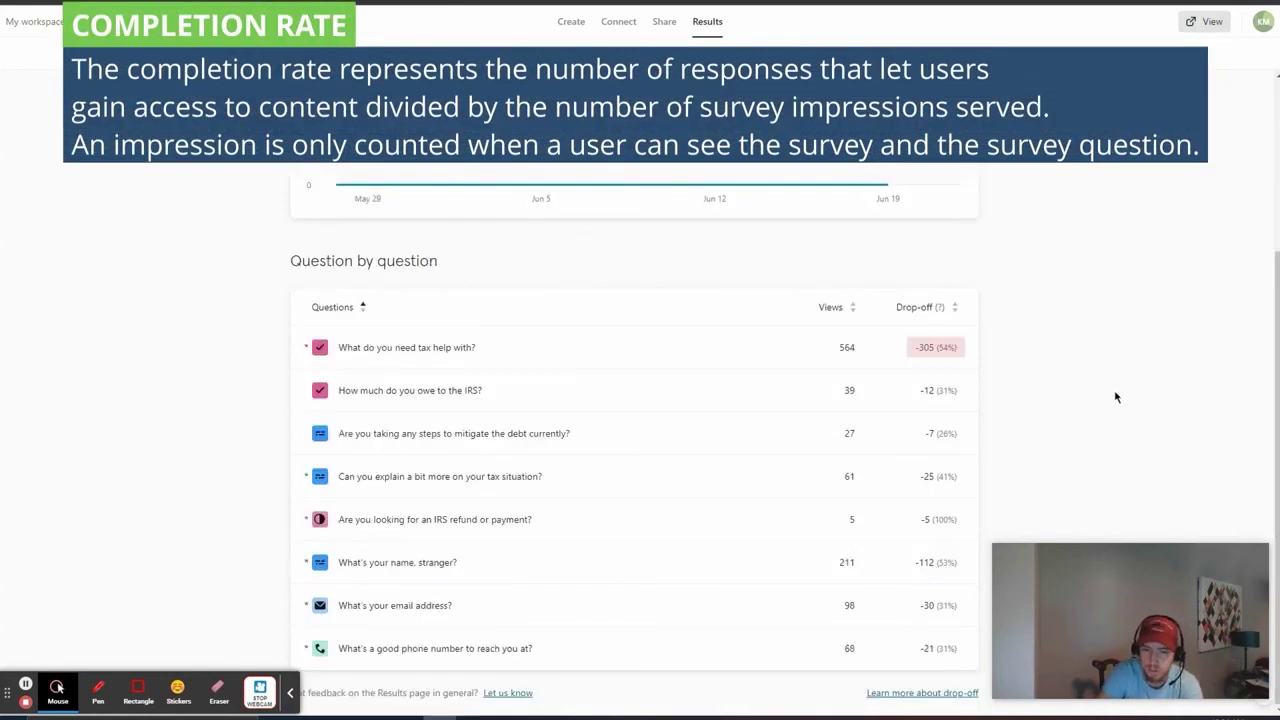
{"action": "scroll", "coordinate": [1100, 395], "scroll_direction": "up", "scroll_amount": 3}
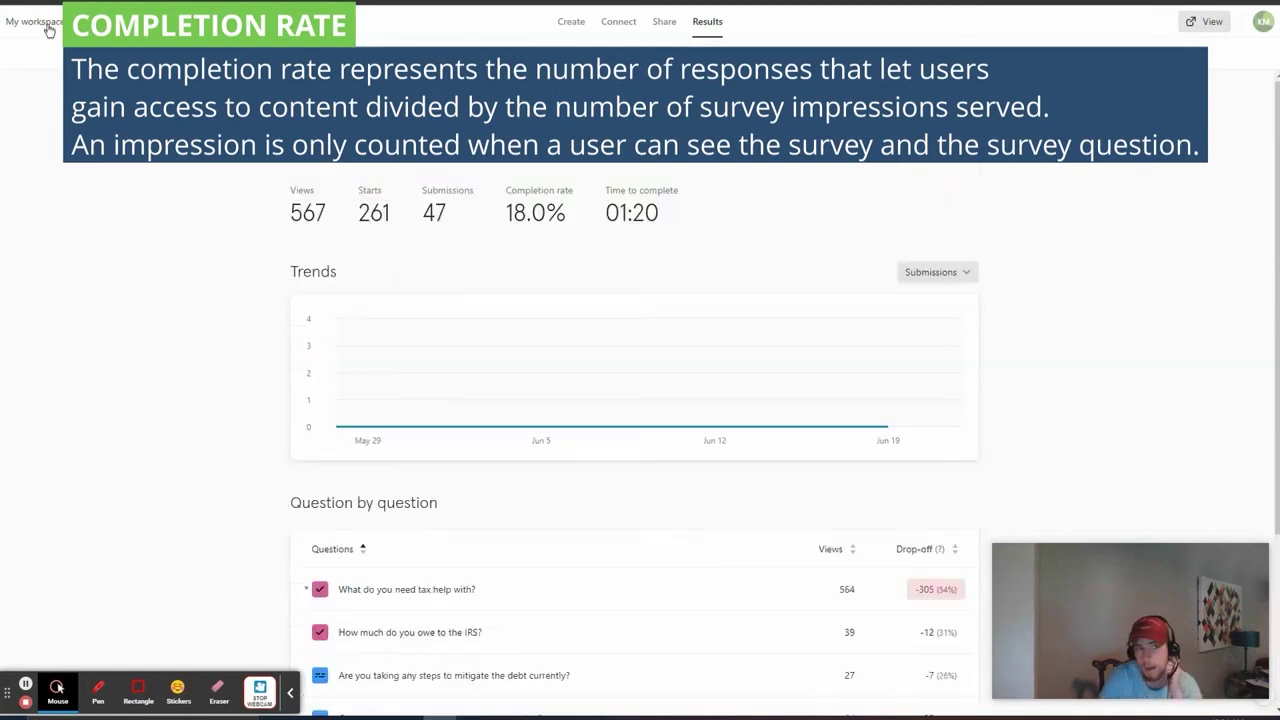
{"action": "left_click", "coordinate": [40, 30]}
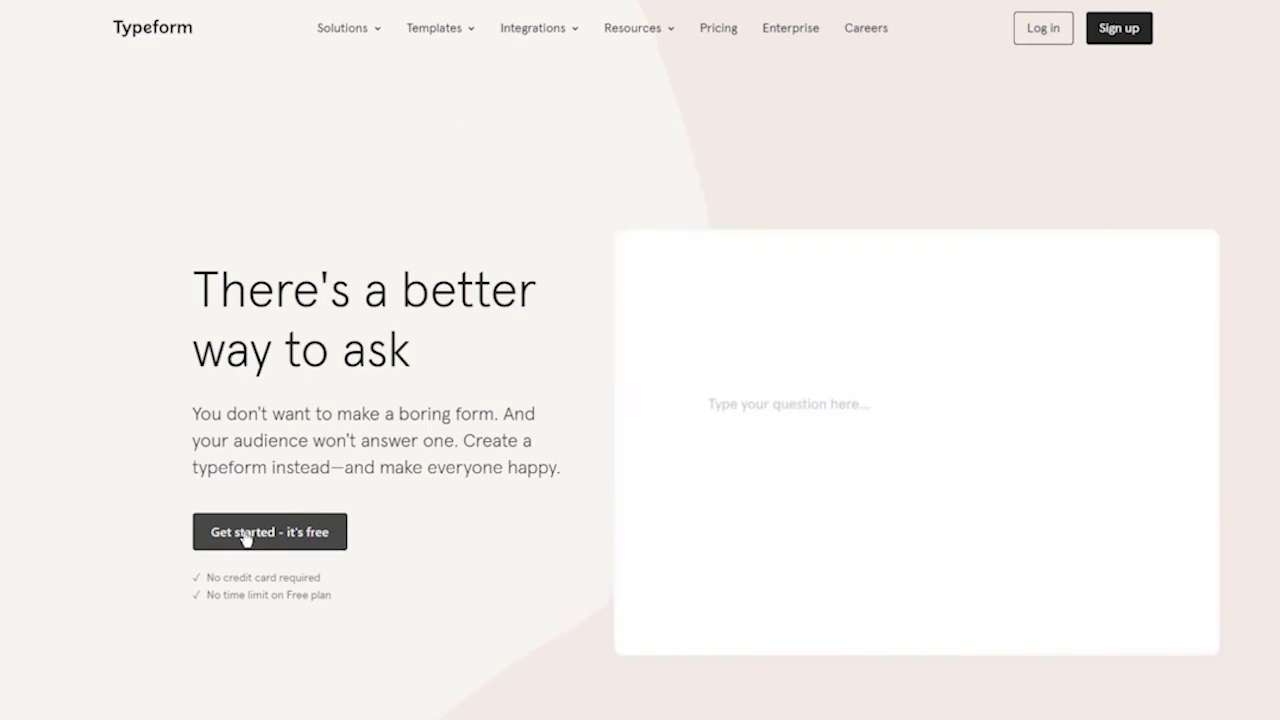
Step: Start signing up for a free Typeform account from the homepage
{"action": "left_click", "coordinate": [246, 534]}
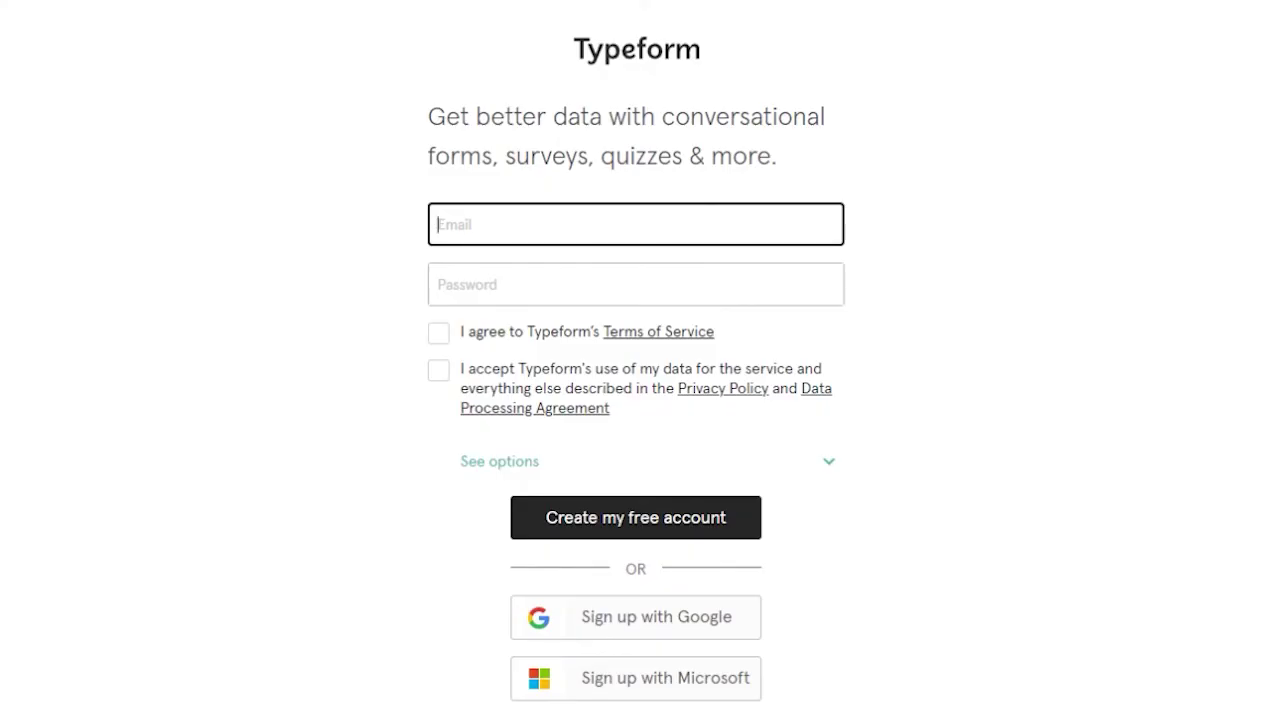